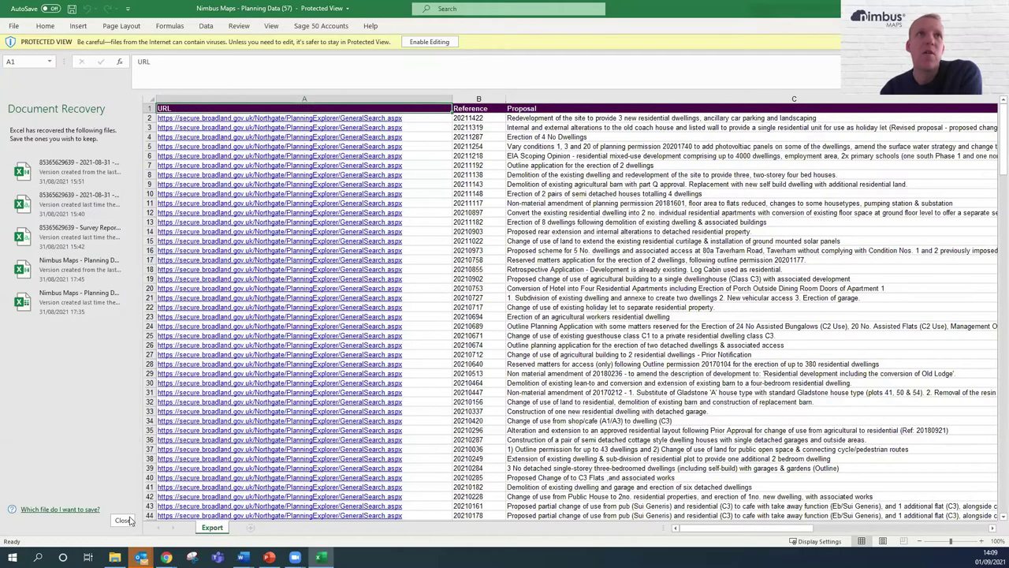
# Discard the recovered files and enable editing of the exported planning data workbook
pyautogui.click(122, 520)
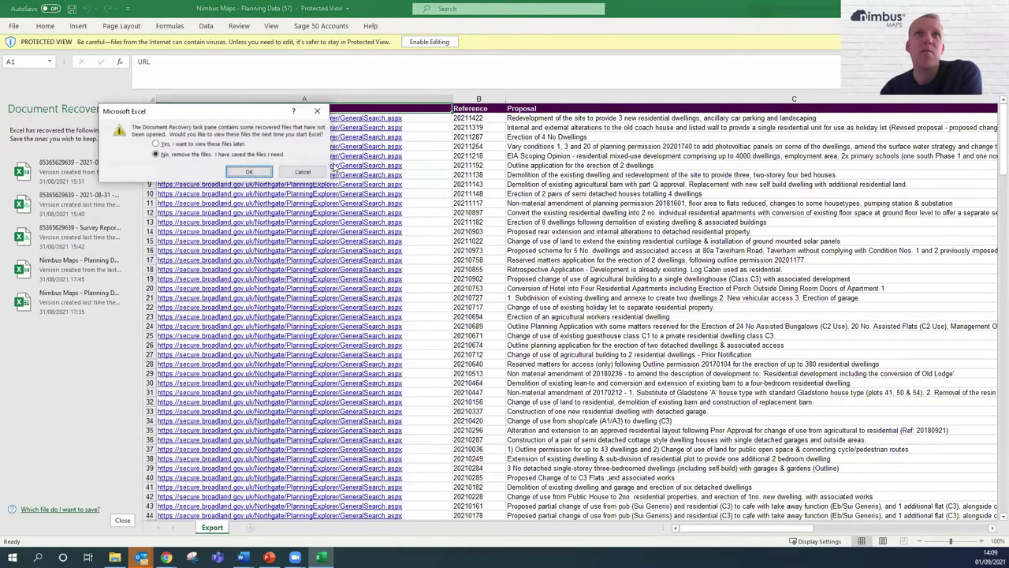
pyautogui.click(256, 172)
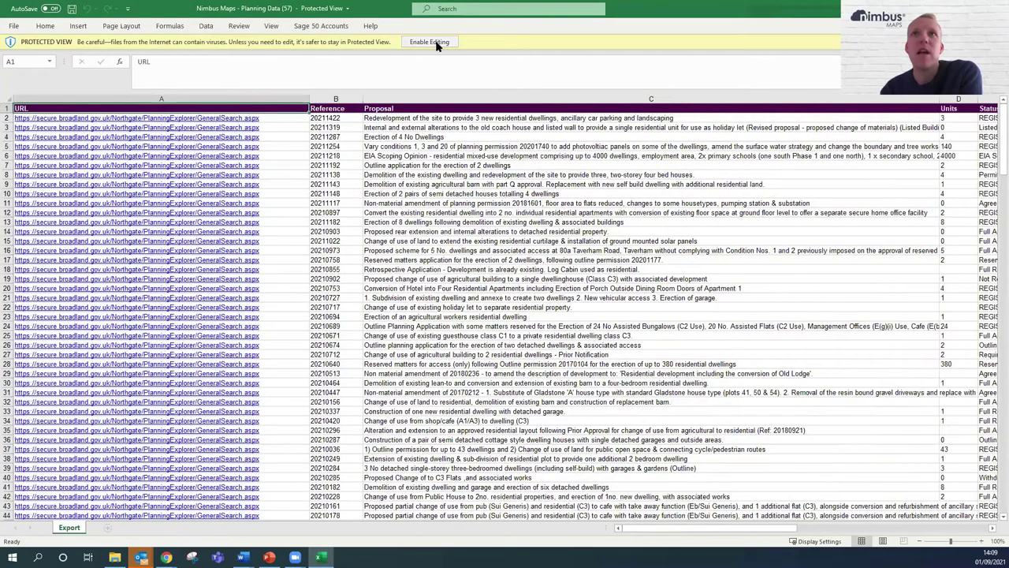
pyautogui.click(437, 45)
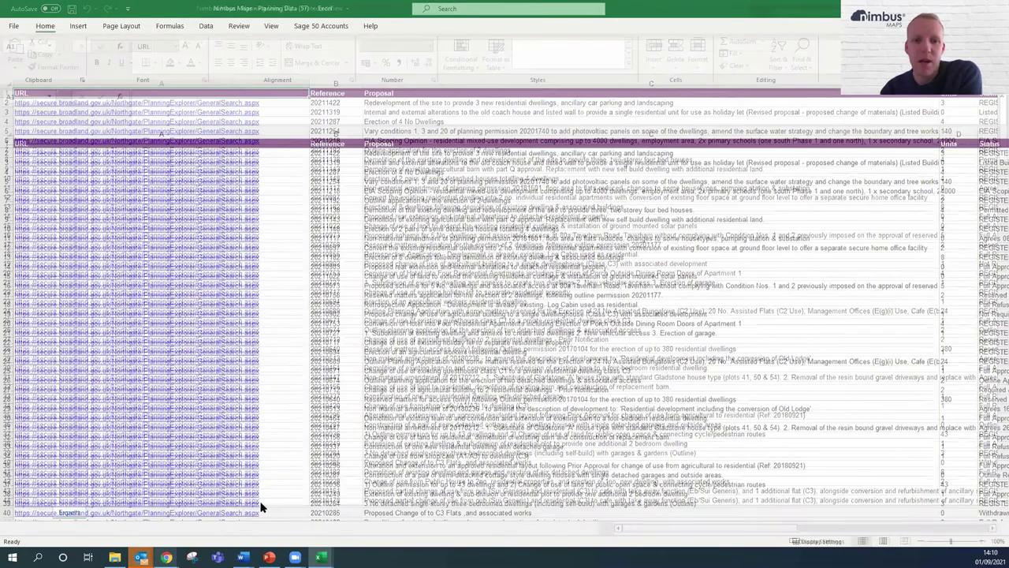
pyautogui.moveTo(166, 557)
pyautogui.click(213, 514)
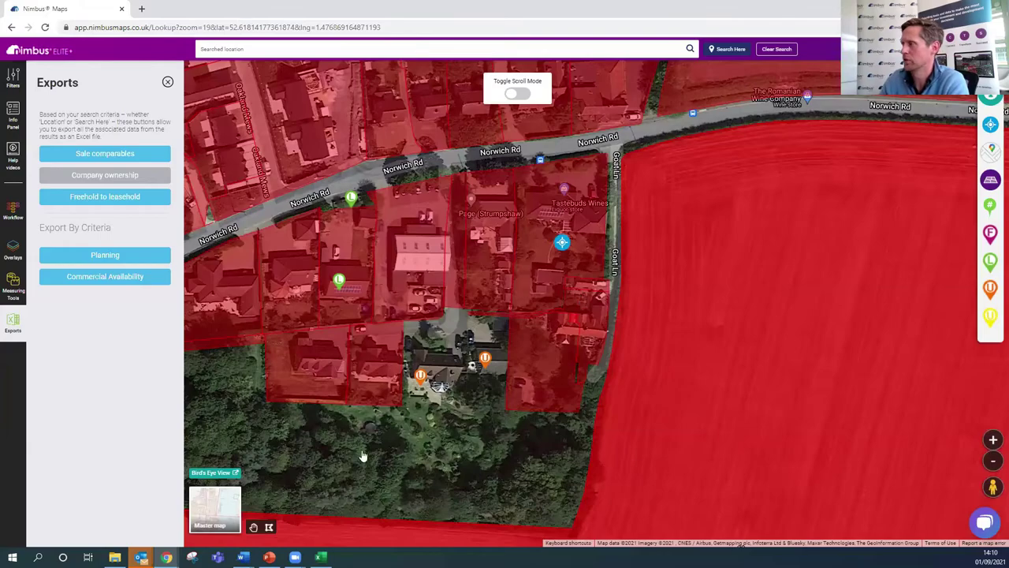
pyautogui.click(320, 556)
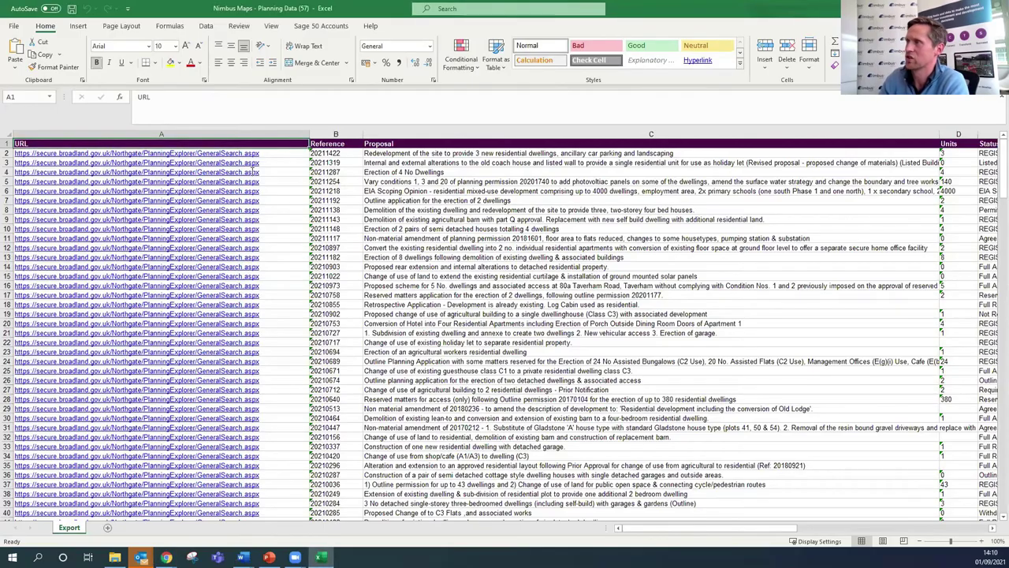
# Add filters to the header row of the Export sheet
pyautogui.click(6, 144)
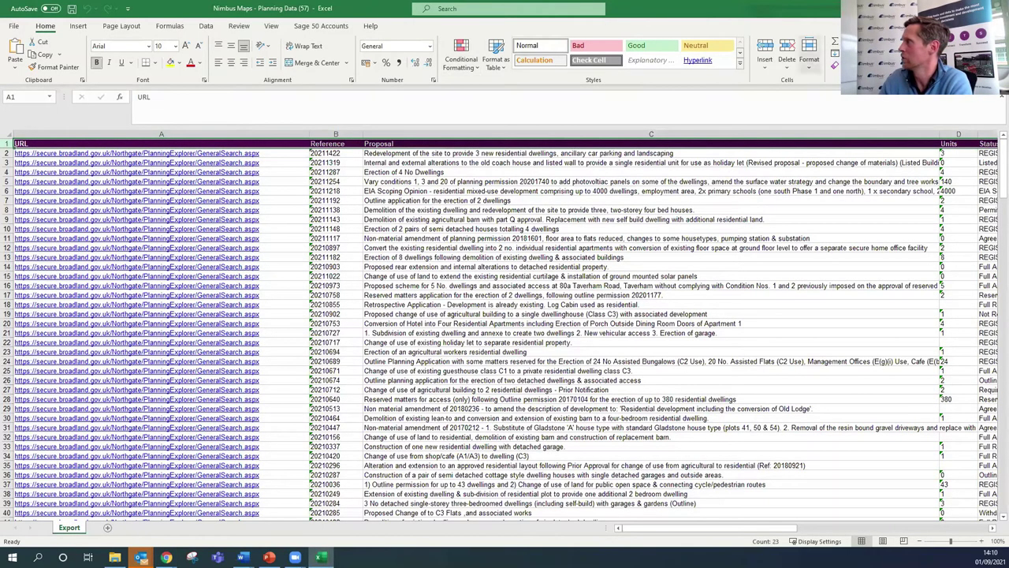
pyautogui.click(907, 67)
pyautogui.click(907, 136)
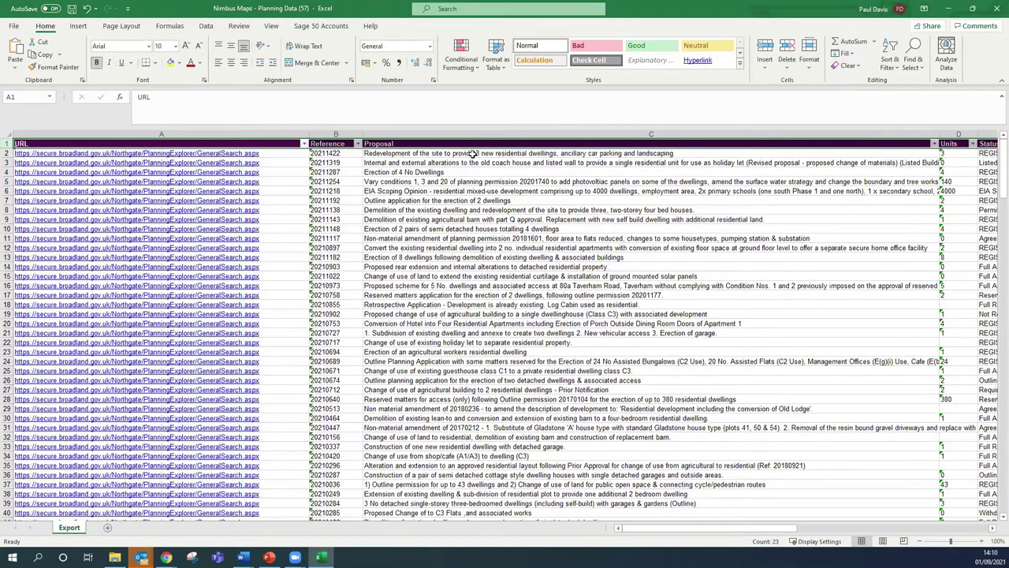
# Read through the first few planning descriptions in the Proposal column
pyautogui.press('Right')
pyautogui.press('Right')
pyautogui.click(473, 153)
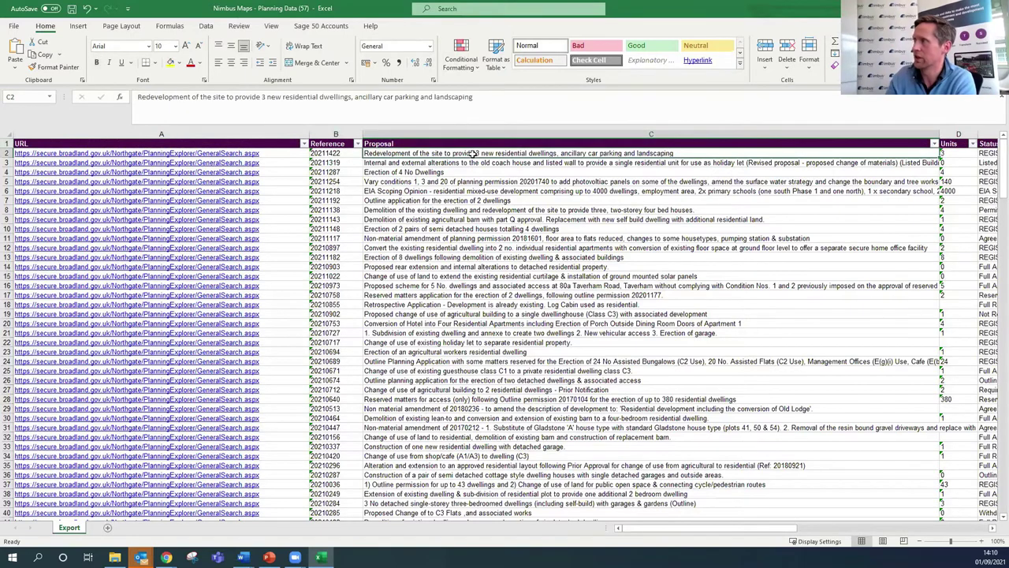
pyautogui.press('Up')
pyautogui.press('Down')
pyautogui.press('Down')
pyautogui.press('Down')
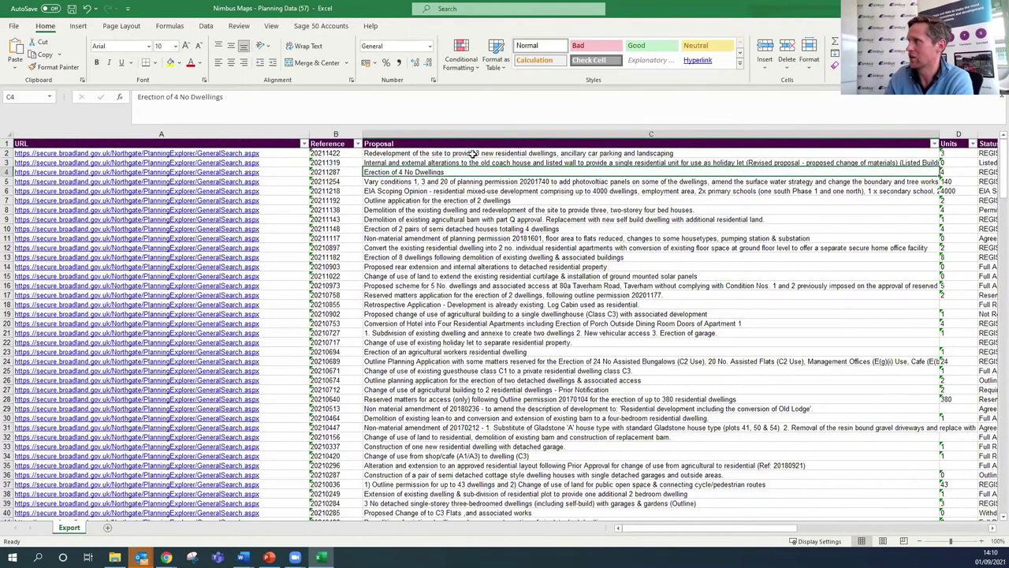
pyautogui.press('Up')
pyautogui.press('Up')
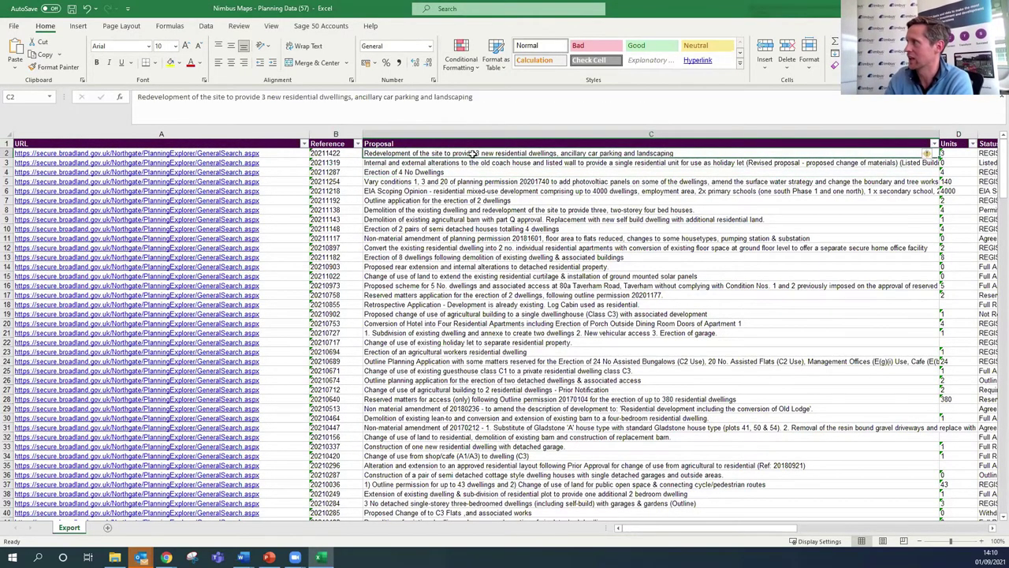
# Examine the remaining columns along row 2, from Units to the applicant and agent details ending at Private Agent Name
pyautogui.press('Right')
pyautogui.press('Right')
pyautogui.press('Right')
pyautogui.press('Right')
pyautogui.press('Right')
pyautogui.press('Right')
pyautogui.press('Right')
pyautogui.press('Right')
pyautogui.press('Right')
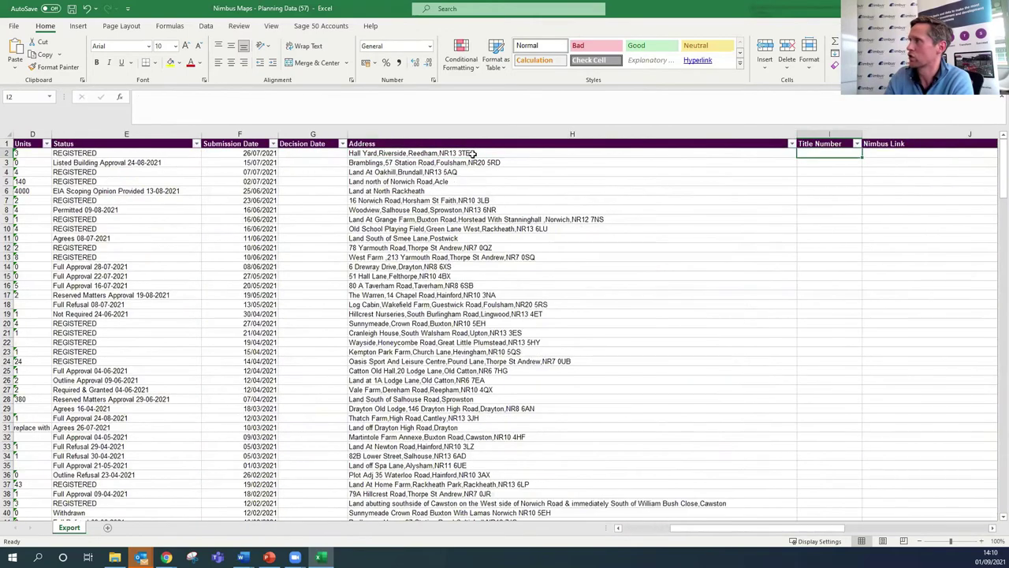
pyautogui.press('Right')
pyautogui.press('Right')
pyautogui.press('Right')
pyautogui.press('Right')
pyautogui.press('Right')
pyautogui.press('Right')
pyautogui.press('Right')
pyautogui.press('Right')
pyautogui.press('Right')
pyautogui.press('Right')
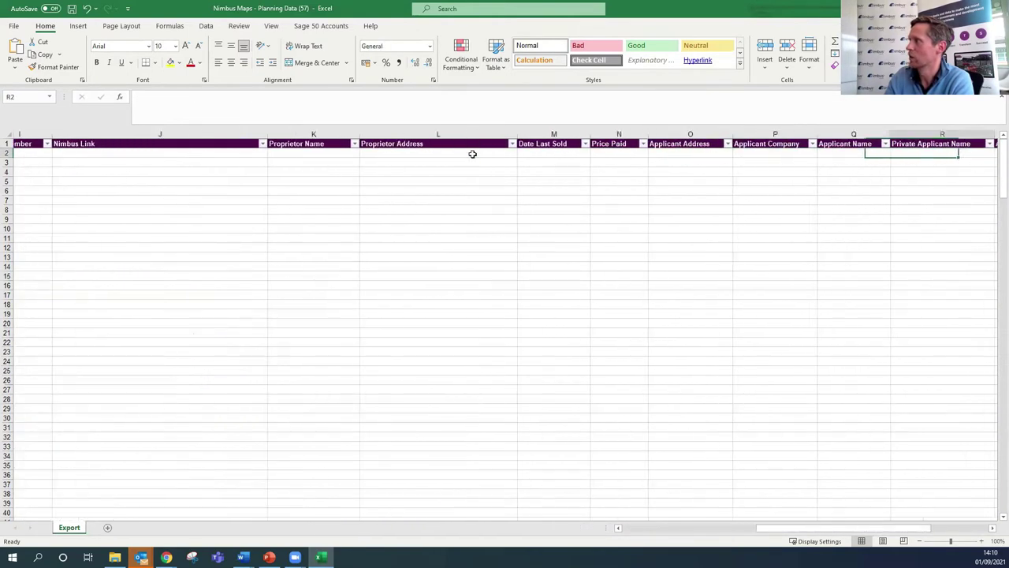
pyautogui.press('Right')
pyautogui.press('Right')
pyautogui.press('Left')
pyautogui.press('Left')
pyautogui.press('Left')
pyautogui.press('Left')
pyautogui.press('Left')
pyautogui.press('Left')
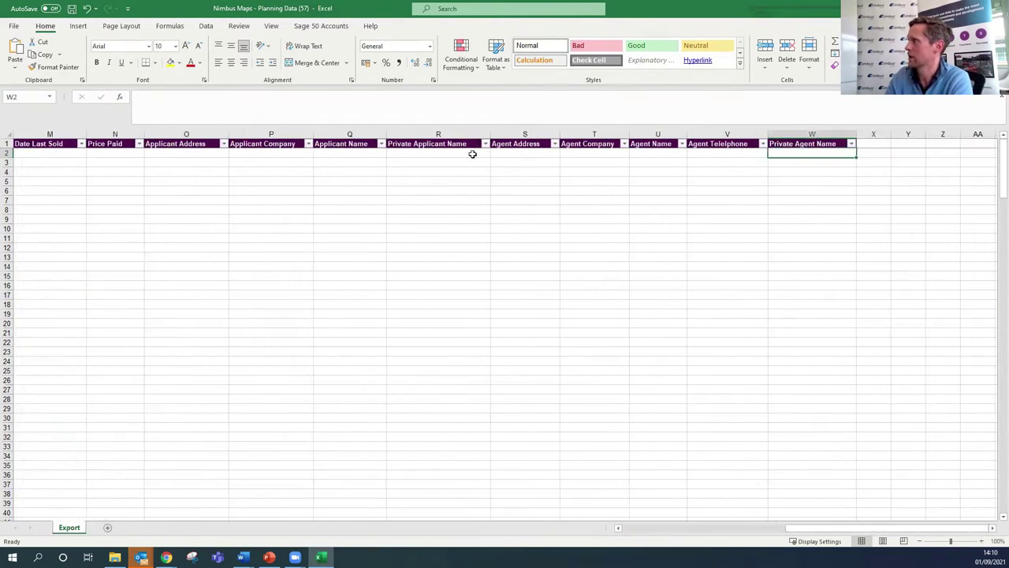
pyautogui.press('Right')
pyautogui.press('Right')
pyautogui.press('Right')
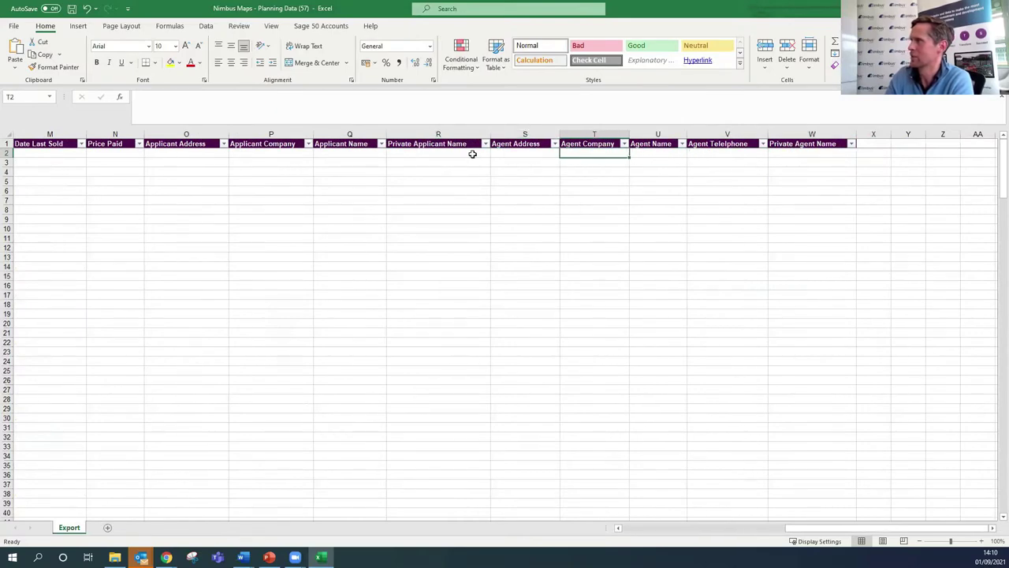
pyautogui.press('Left')
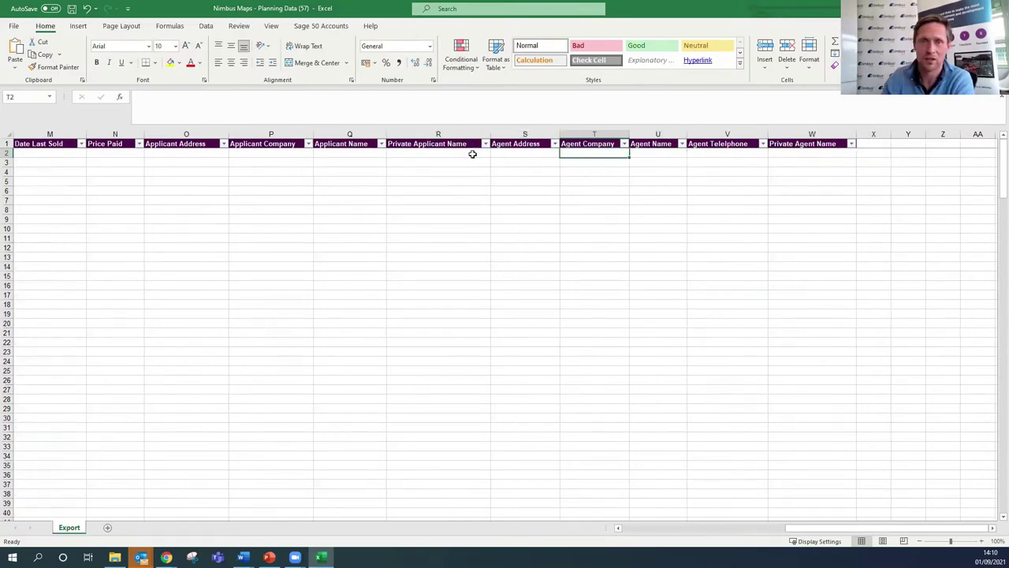
# Go back along row 2 past the proprietor and address columns to the URL column
pyautogui.press('Left')
pyautogui.press('Left')
pyautogui.press('Left')
pyautogui.press('Left')
pyautogui.press('Left')
pyautogui.press('Left')
pyautogui.press('Left')
pyautogui.press('Left')
pyautogui.press('Left')
pyautogui.press('Left')
pyautogui.press('Left')
pyautogui.press('Left')
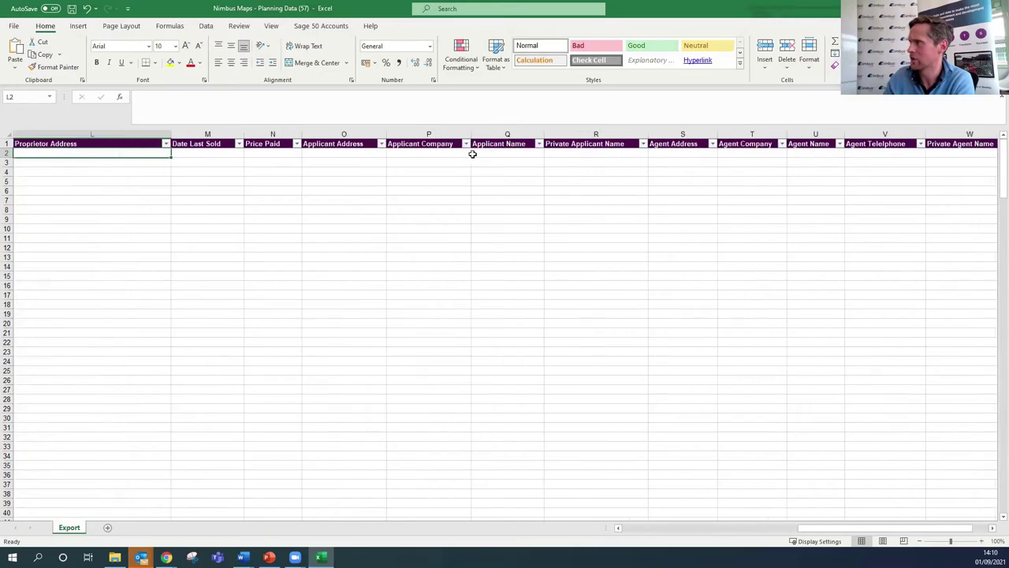
pyautogui.press('Left')
pyautogui.press('Left')
pyautogui.press('Left')
pyautogui.press('Left')
pyautogui.press('Left')
pyautogui.press('Left')
pyautogui.press('Left')
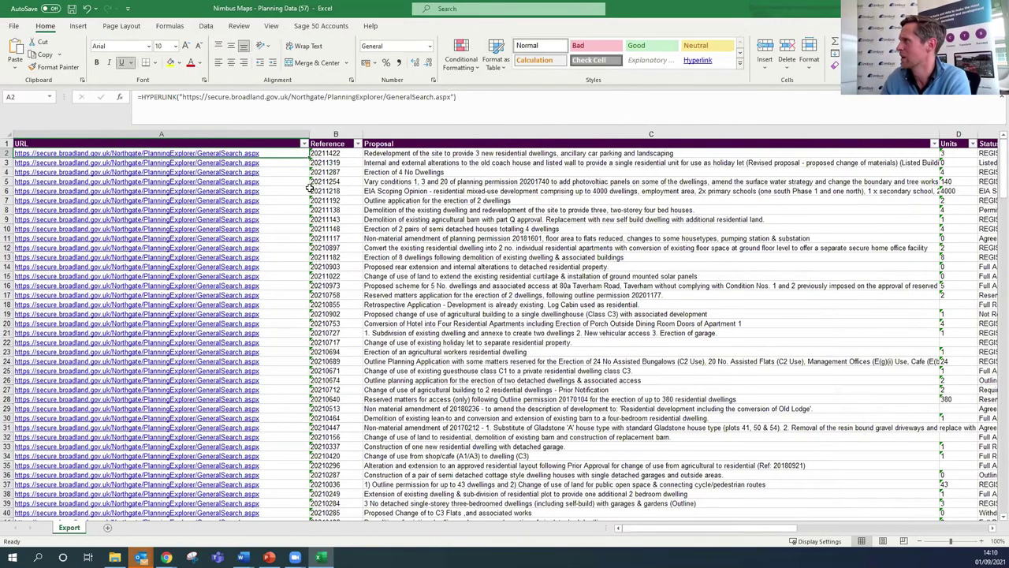
# Copy the reference of the first application in row 2 and open its council planning link
pyautogui.press('Right')
pyautogui.hotkey('ctrl', 'c')
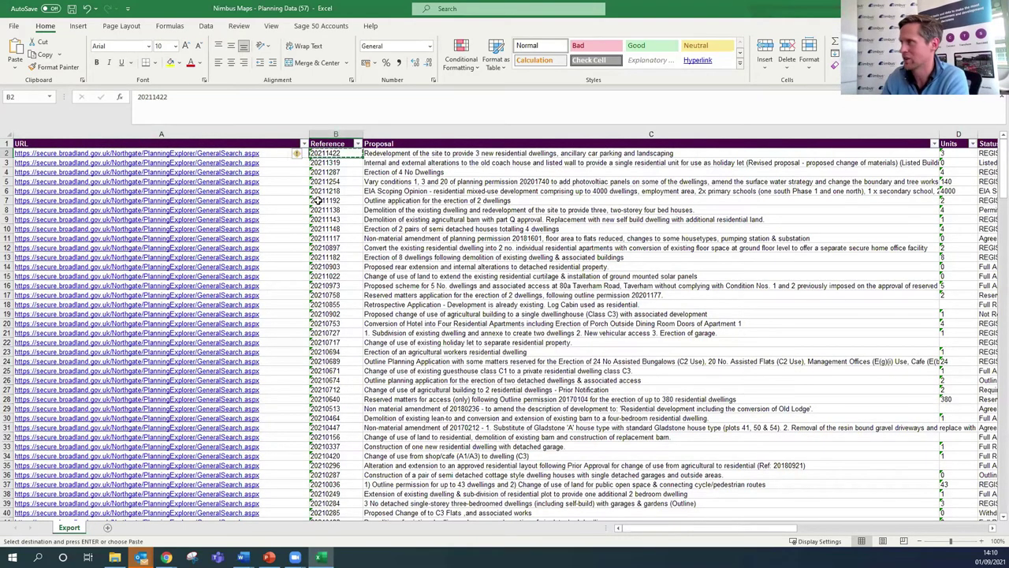
pyautogui.click(214, 153)
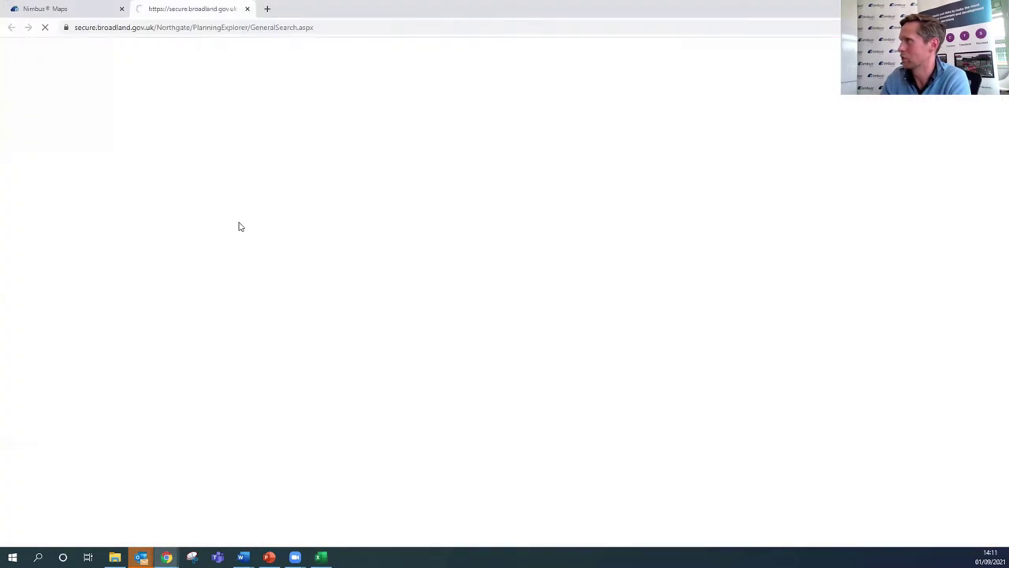
# Search the council's Planning Explorer for application number 20211422 and open its details page
pyautogui.scroll(-1, 286, 386)
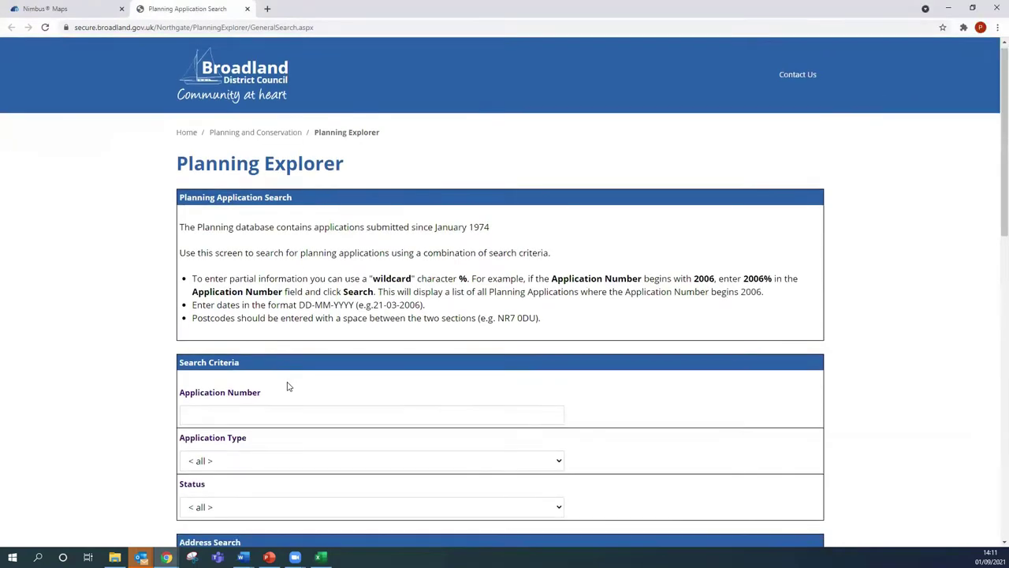
pyautogui.click(273, 365)
pyautogui.hotkey('ctrl', 'v')
pyautogui.scroll(-5, 214, 419)
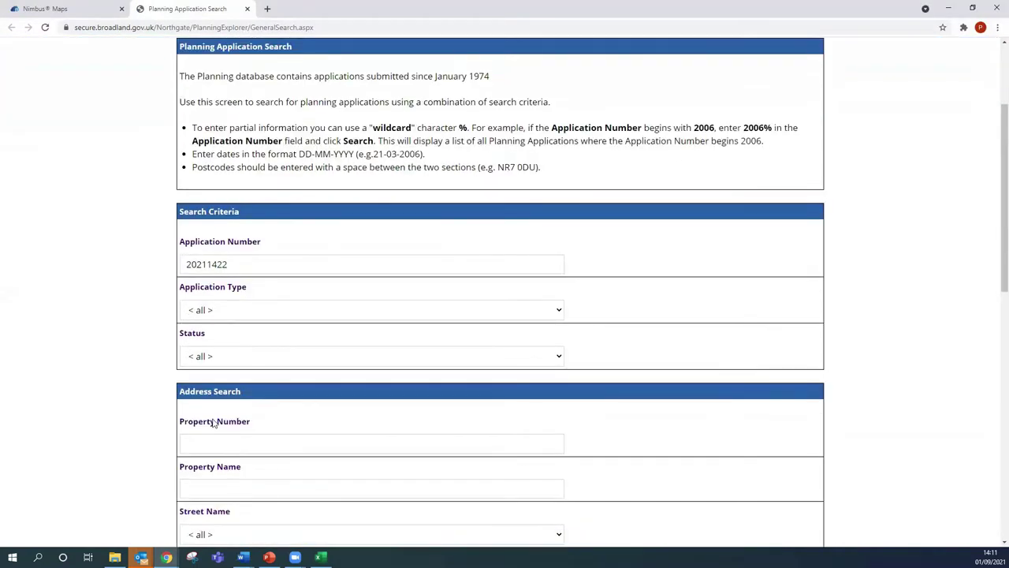
pyautogui.scroll(-4, 221, 447)
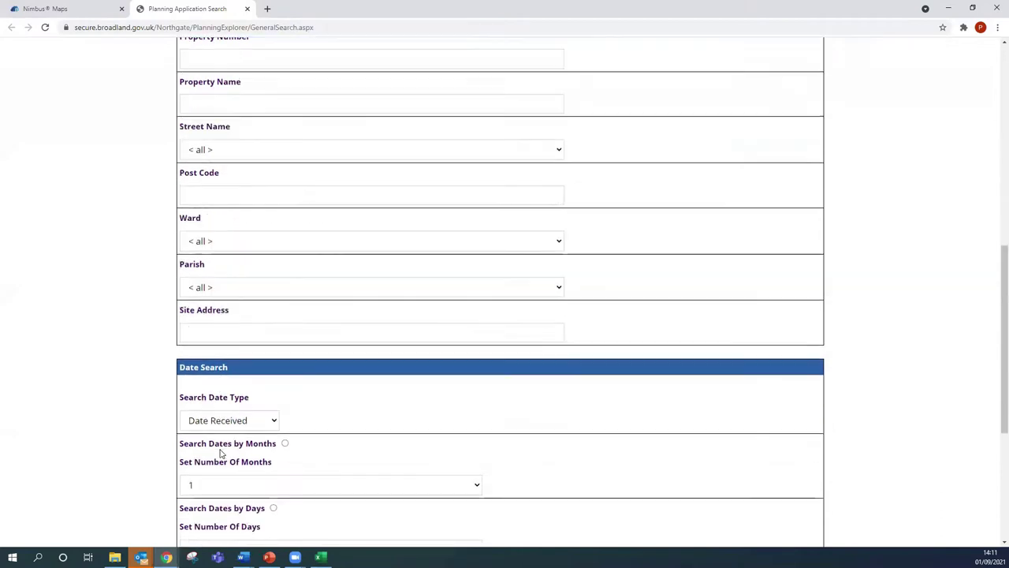
pyautogui.click(813, 463)
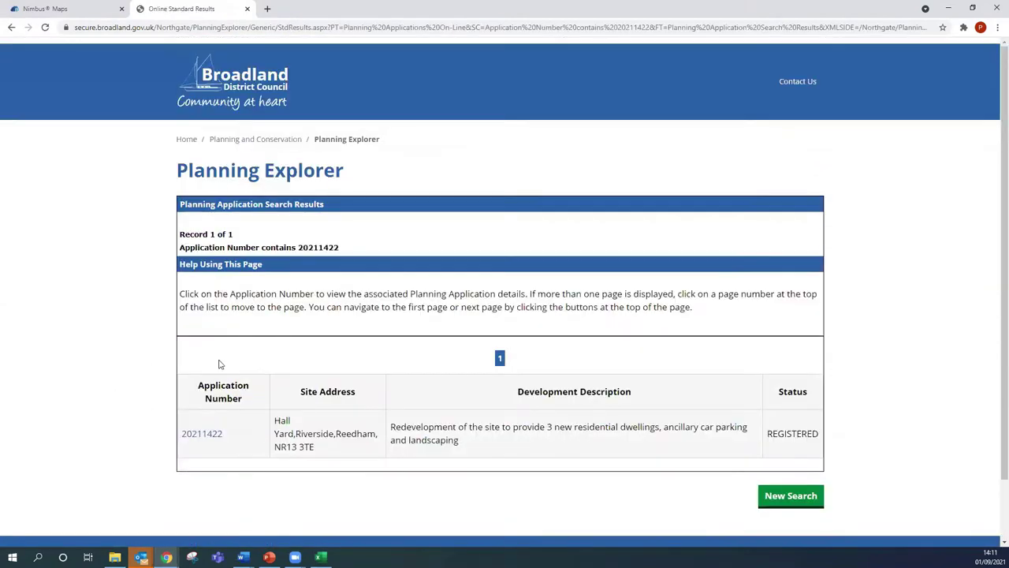
pyautogui.click(211, 434)
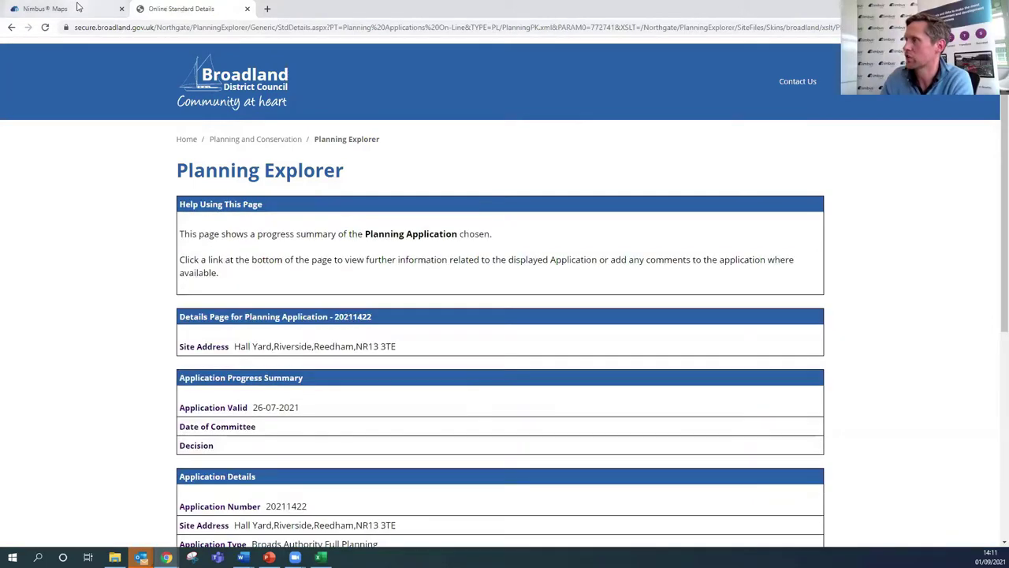
# Return to the Nimbus map and turn on the Planning overlay
pyautogui.click(76, 6)
pyautogui.click(13, 252)
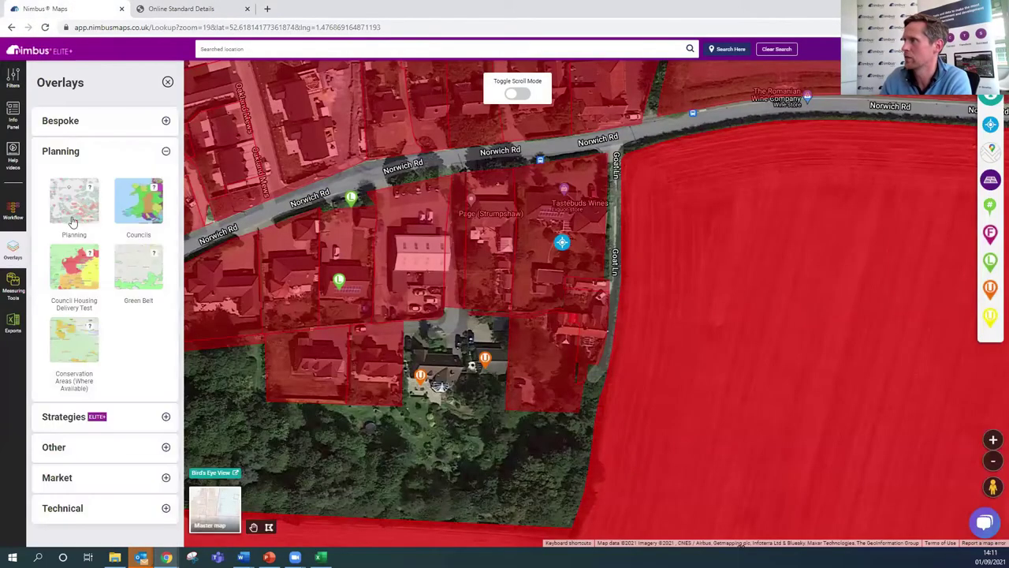
pyautogui.click(73, 221)
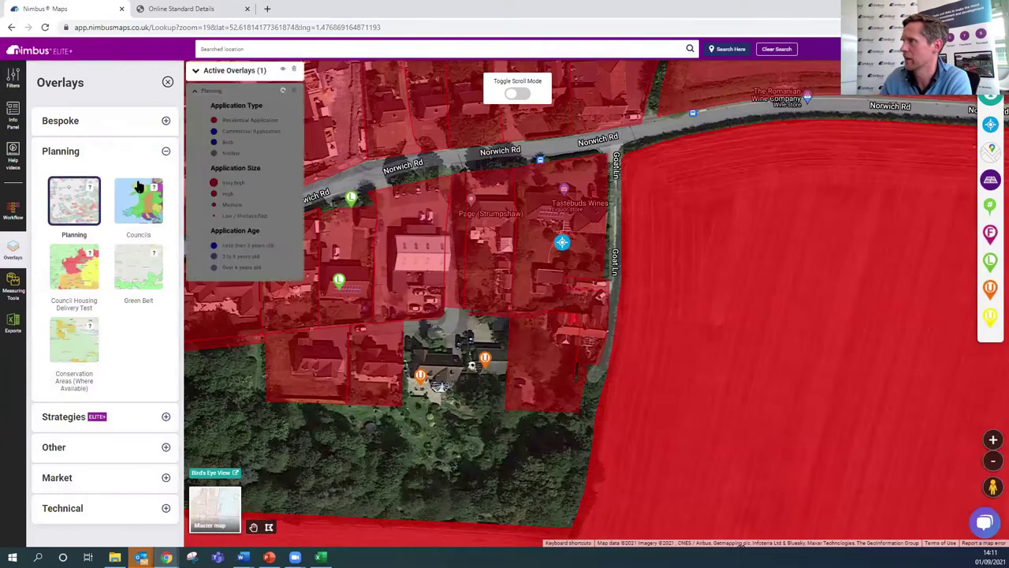
# Inspect the planning application on the plot north of Norwich Rd and the overlay around it
pyautogui.click(386, 108)
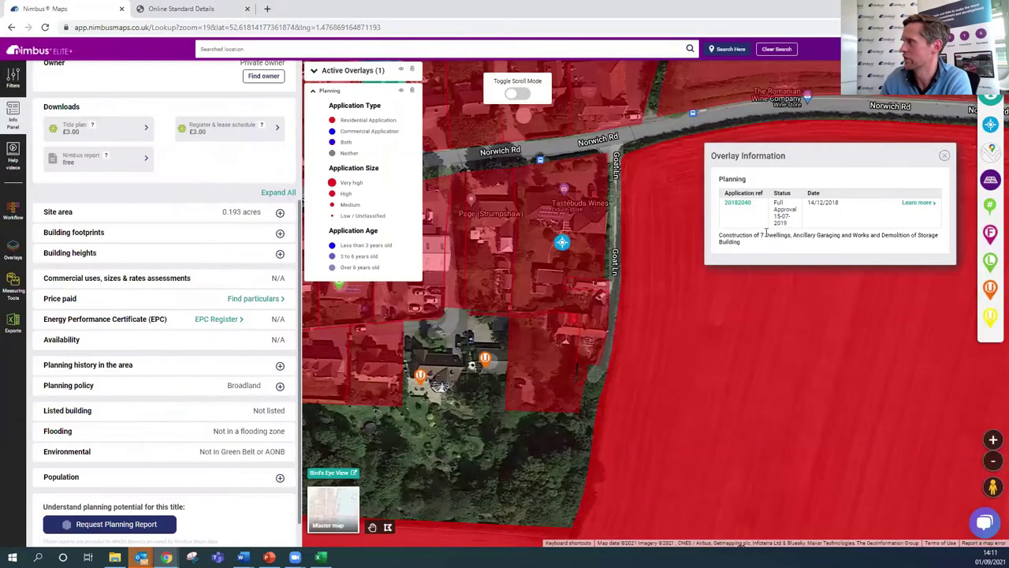
pyautogui.moveTo(766, 235); pyautogui.dragTo(844, 233)
pyautogui.click(767, 253)
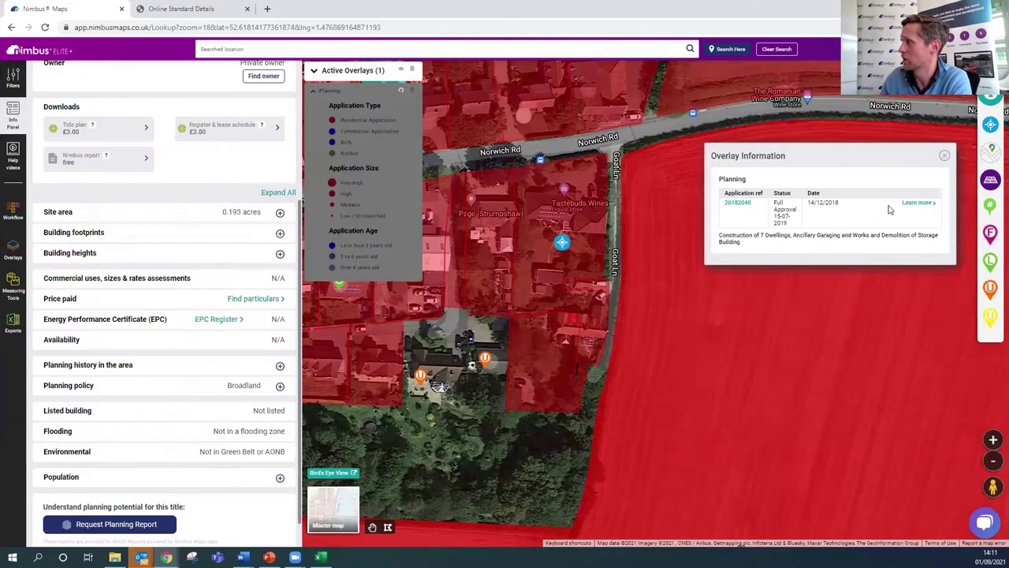
pyautogui.scroll(-2, 670, 308)
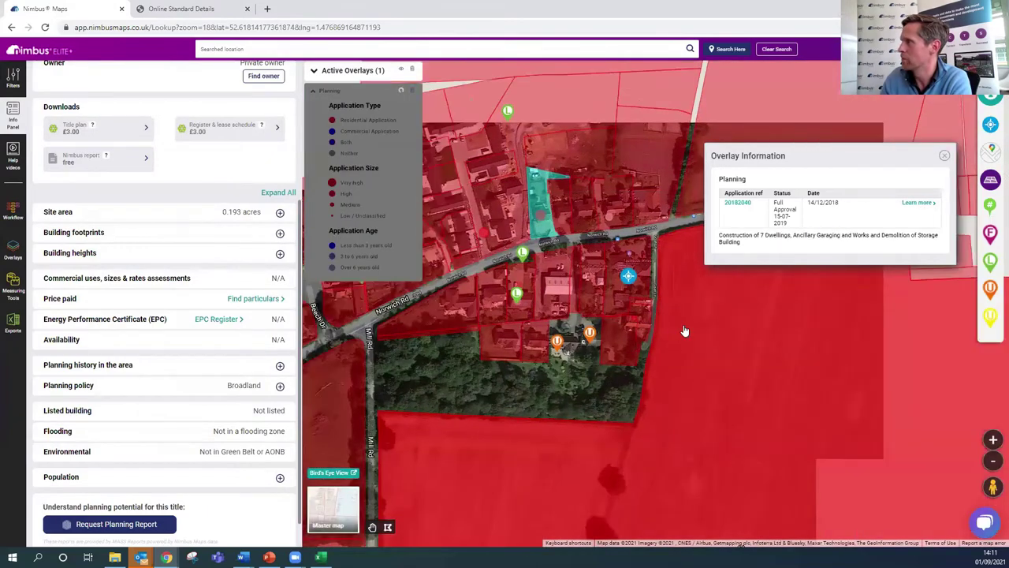
pyautogui.moveTo(542, 217); pyautogui.dragTo(677, 268)
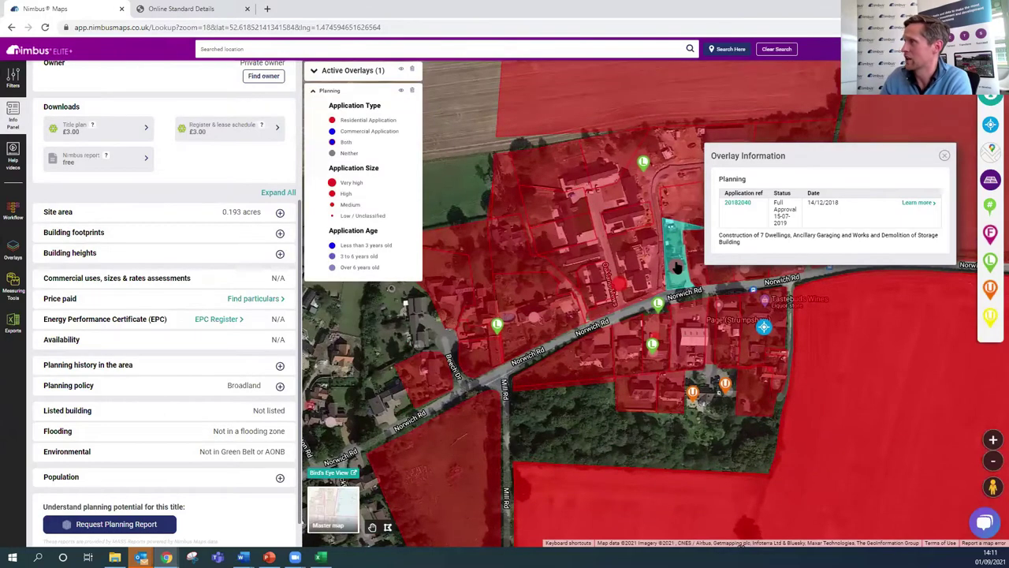
# Return to the council's page for application 20211422, review its details and open the related documents
pyautogui.click(181, 8)
pyautogui.scroll(-1, 426, 306)
pyautogui.scroll(-2, 426, 306)
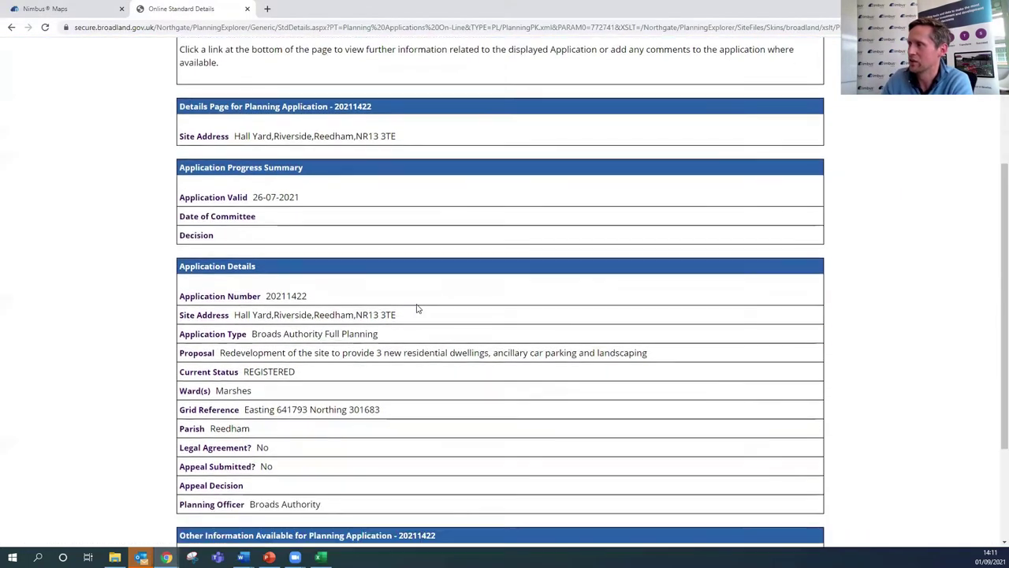
pyautogui.scroll(-2, 417, 310)
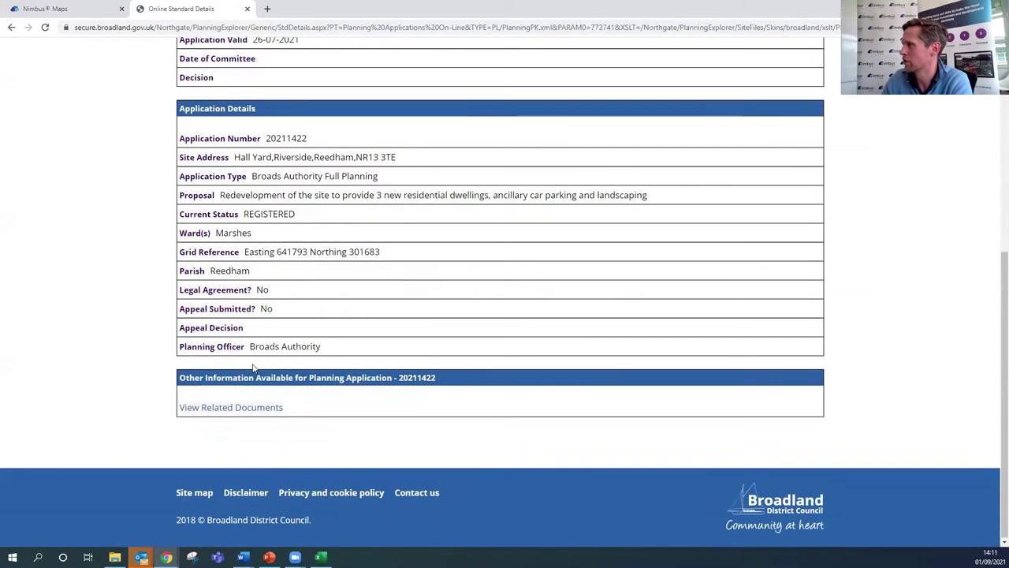
pyautogui.click(257, 410)
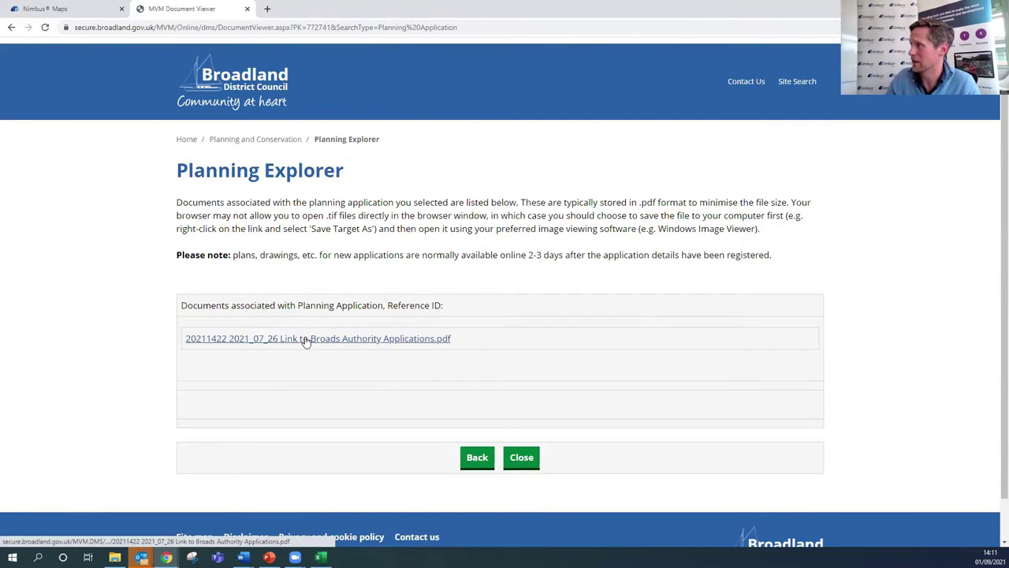
# Open the Broads Authority link PDF for application 20211422, highlight reference BA/2021/0248/FUL and follow the online applications link
pyautogui.click(306, 339)
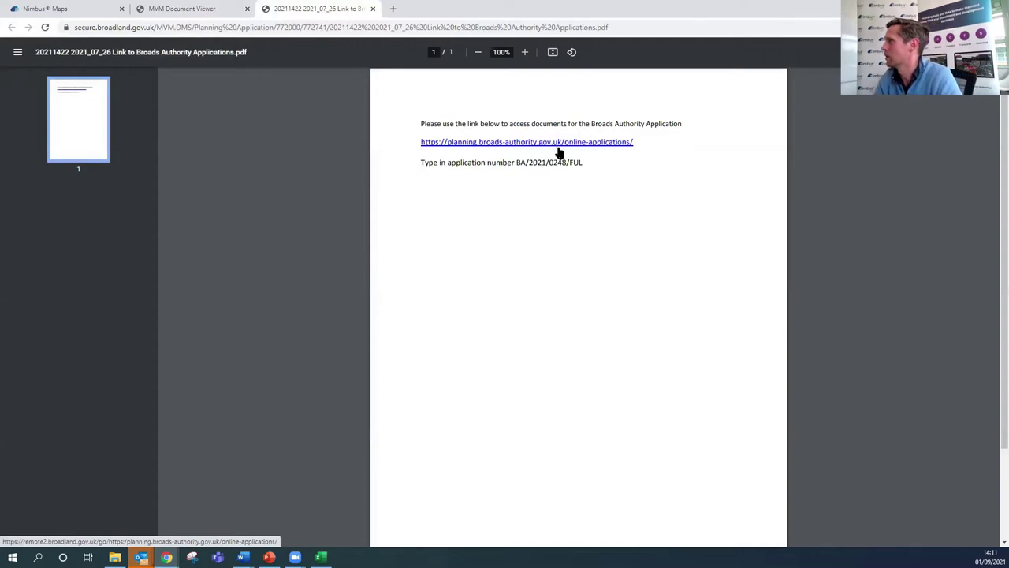
pyautogui.moveTo(584, 162); pyautogui.dragTo(522, 160)
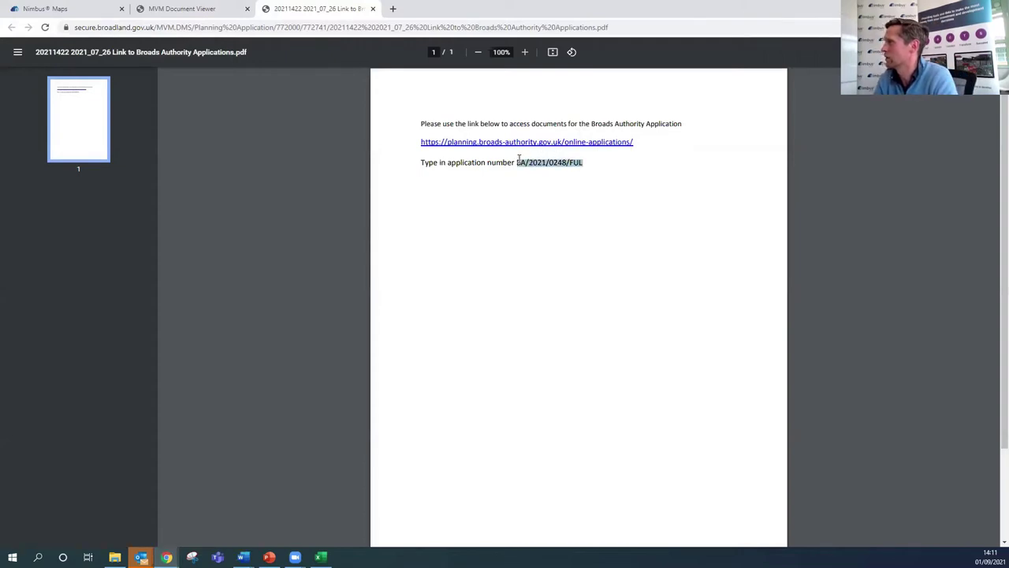
pyautogui.click(571, 144)
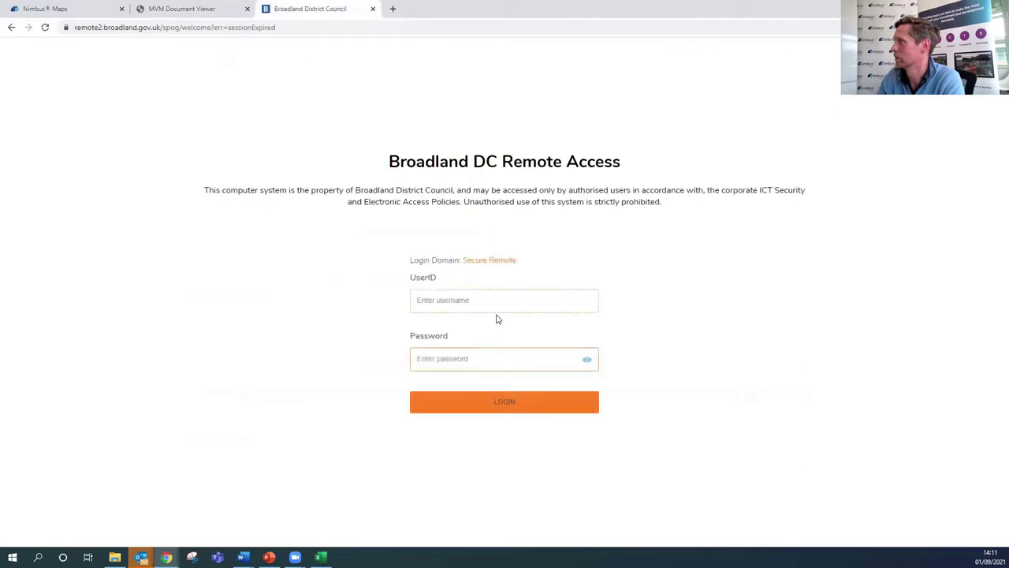
# Return to the Nimbus map, open the council's details page for planning application 20182040 and review its progress and details
pyautogui.click(210, 10)
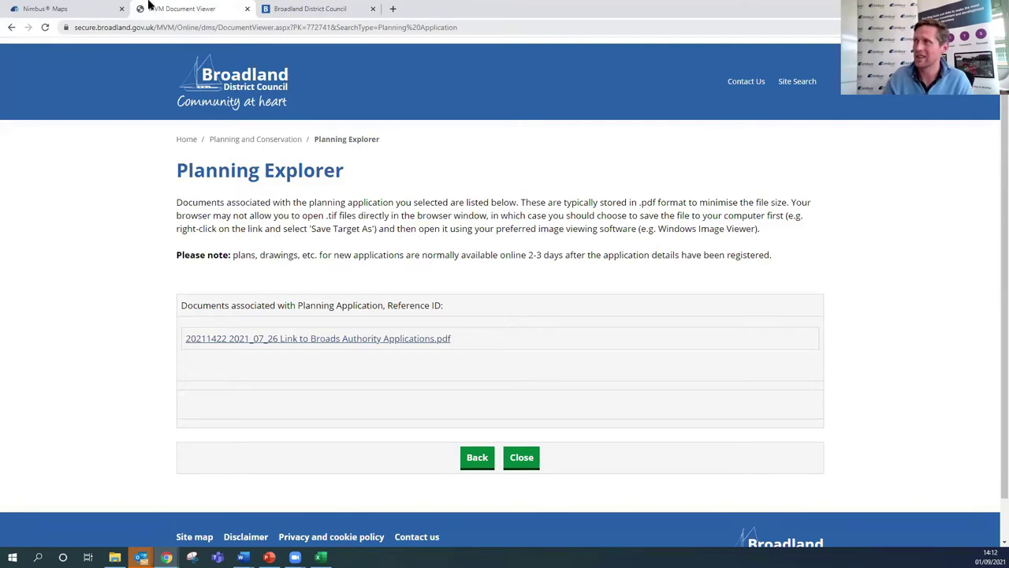
pyautogui.click(63, 8)
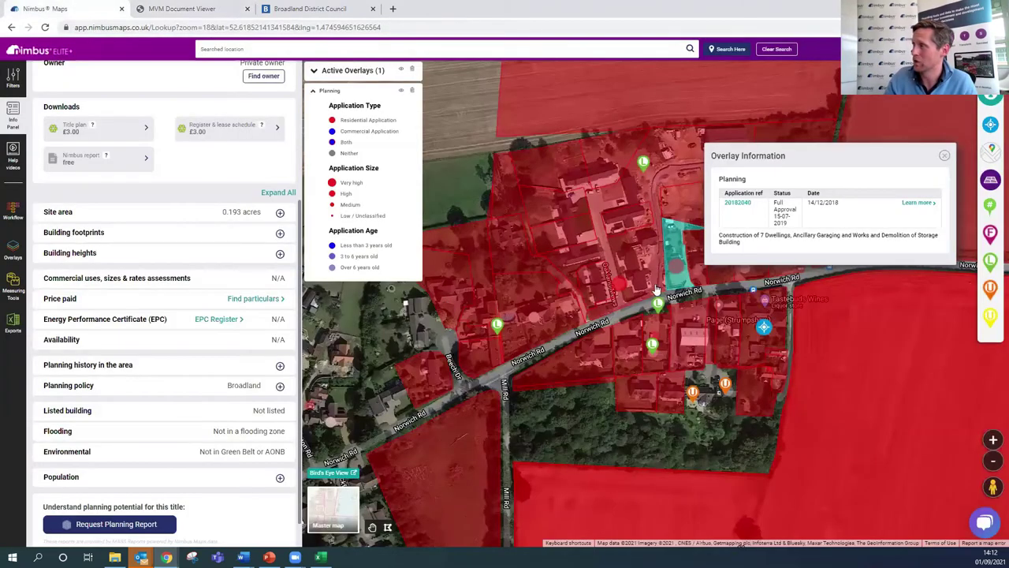
pyautogui.click(917, 203)
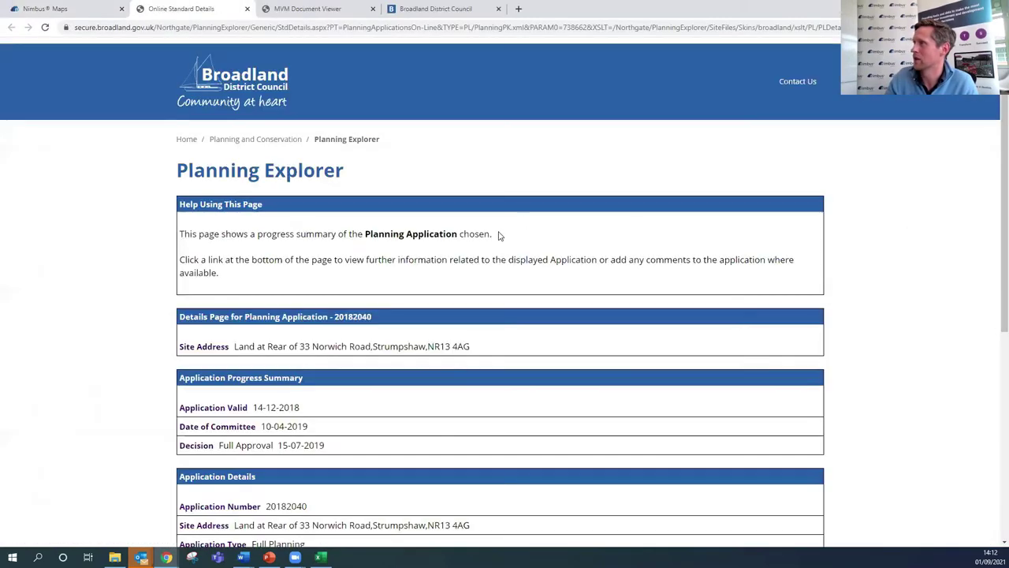
pyautogui.scroll(-3, 489, 245)
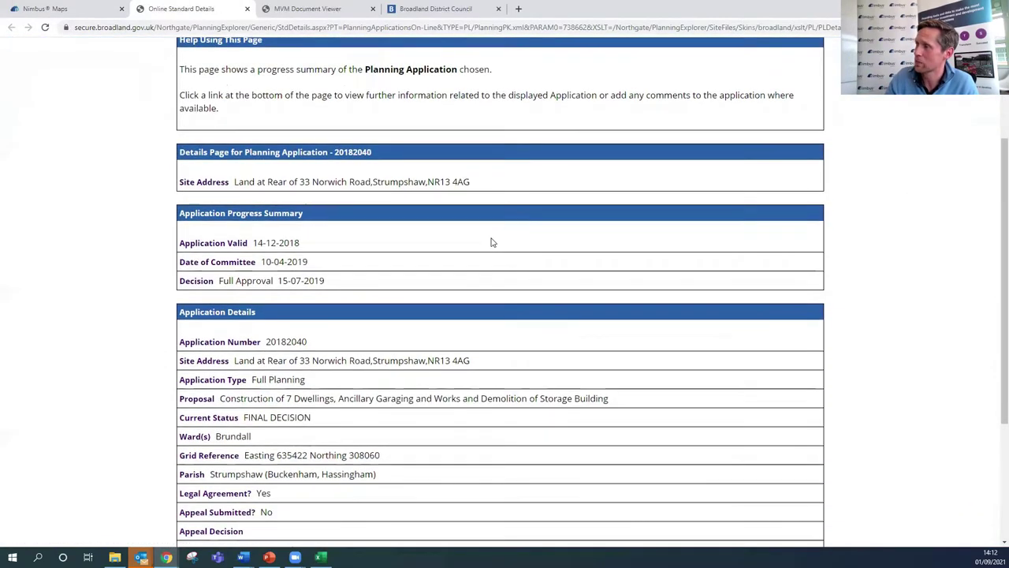
pyautogui.scroll(-2, 490, 242)
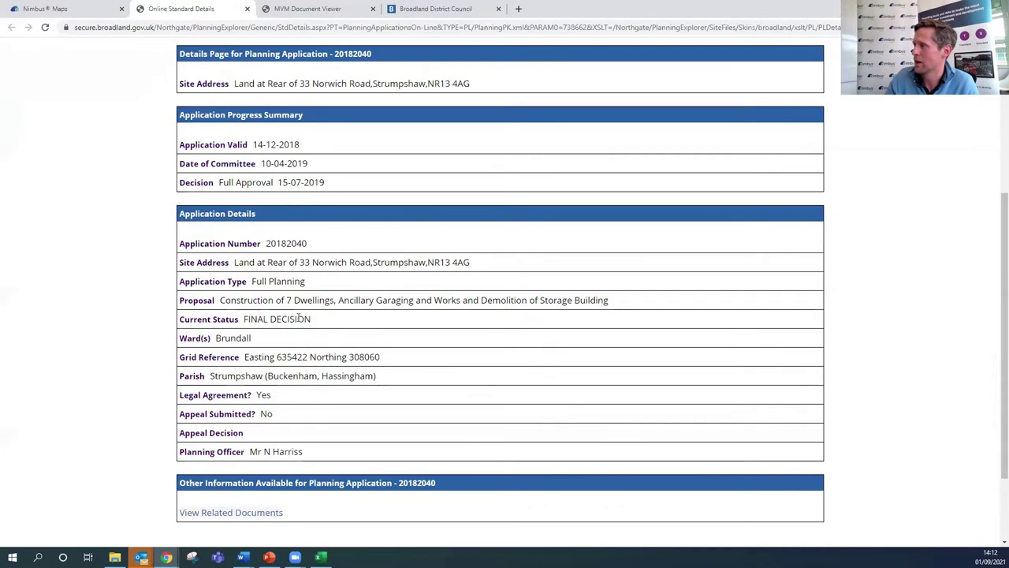
pyautogui.scroll(-1, 300, 316)
# Browse the related documents of application 20182040 and open its S106 PDF for the land rear of Norwich Road
pyautogui.click(237, 461)
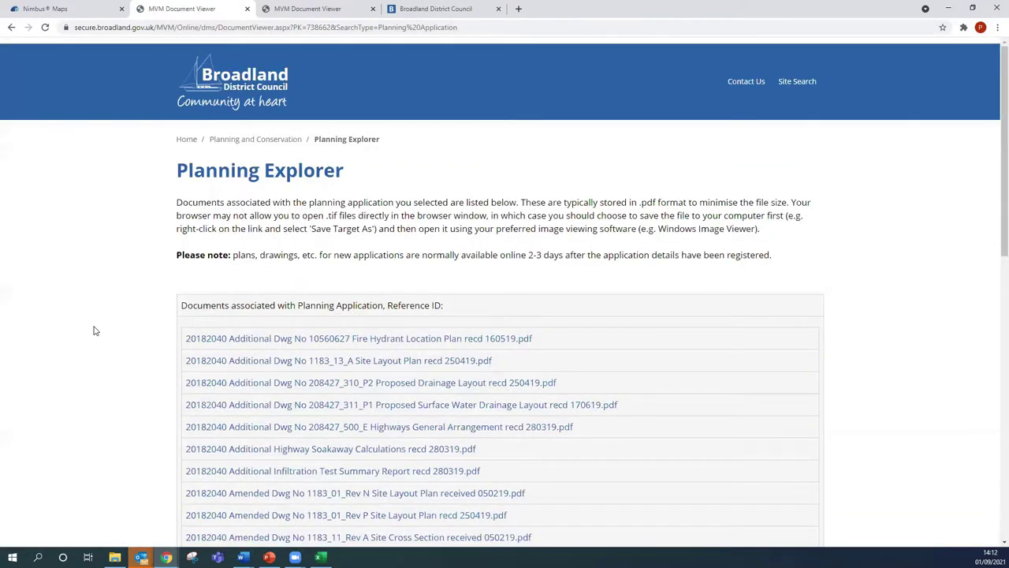
pyautogui.scroll(-3, 93, 331)
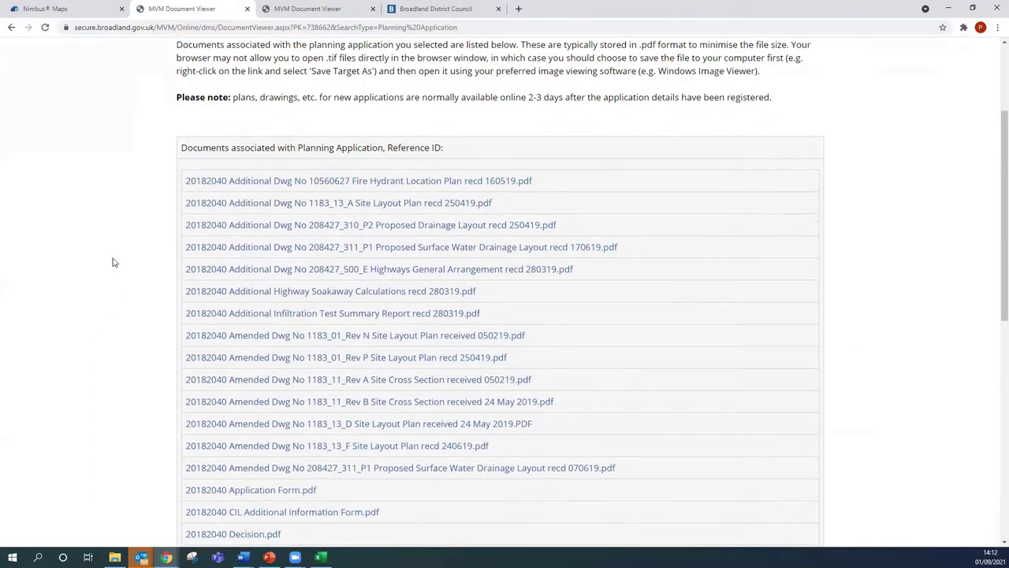
pyautogui.scroll(-5, 112, 262)
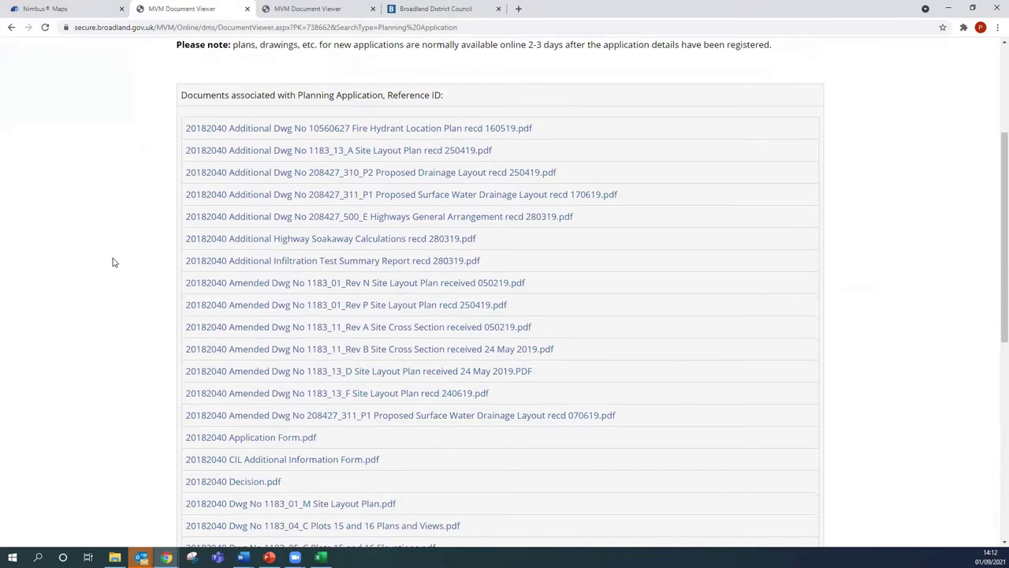
pyautogui.scroll(-3, 110, 255)
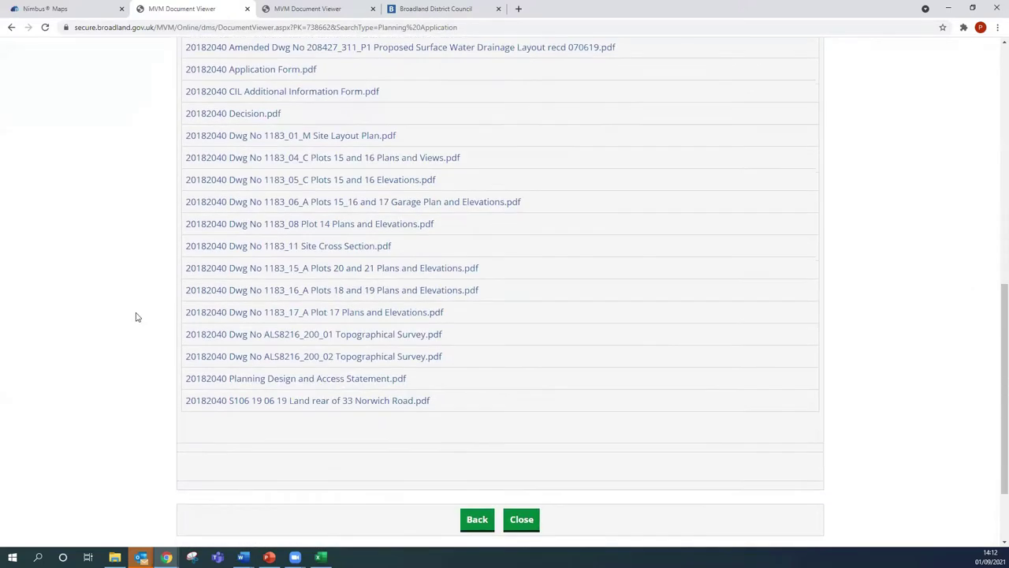
pyautogui.click(331, 402)
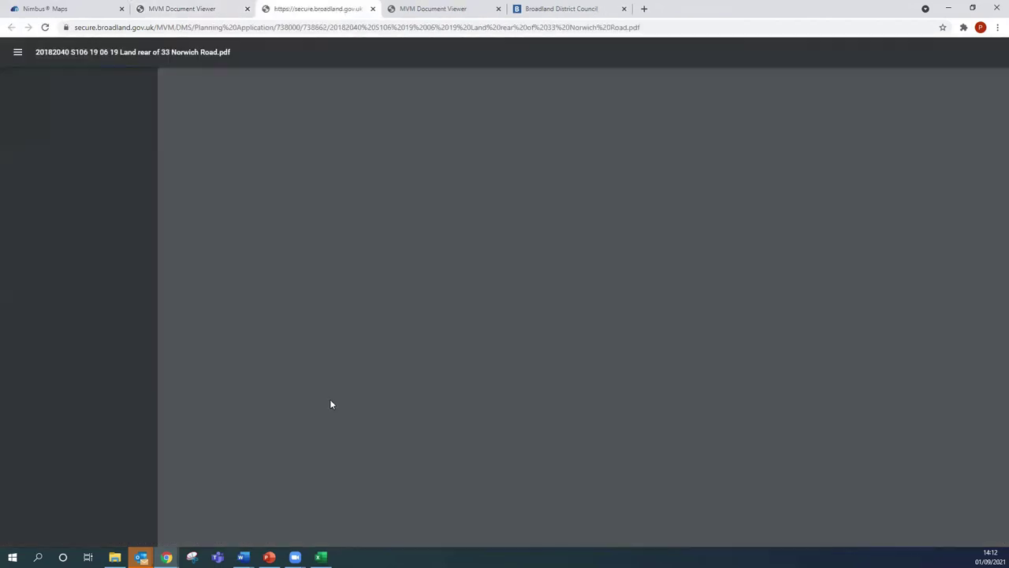
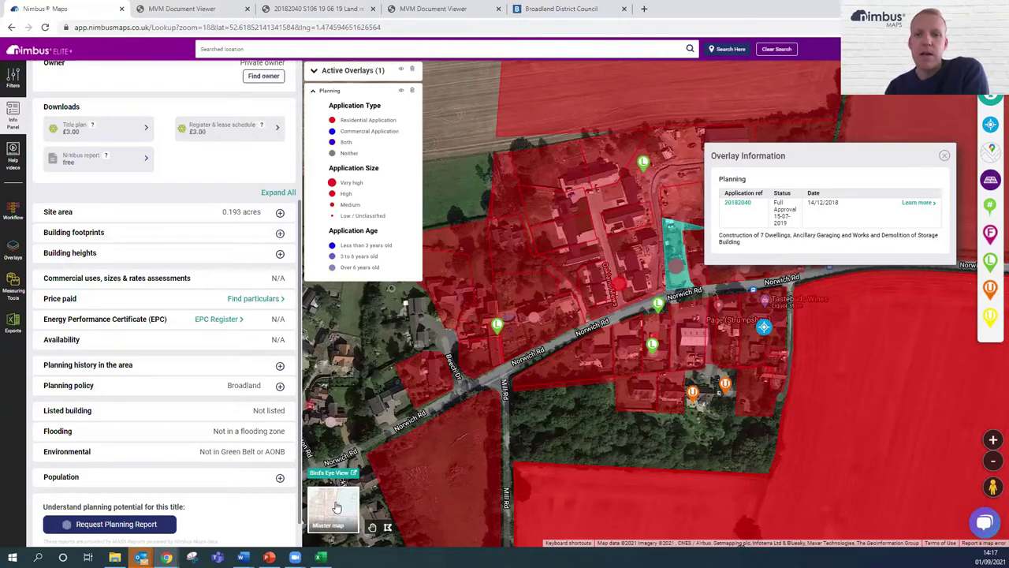
# Switch the Nimbus base map to Master map and close the planning overlay information for application 20182040
pyautogui.click(335, 507)
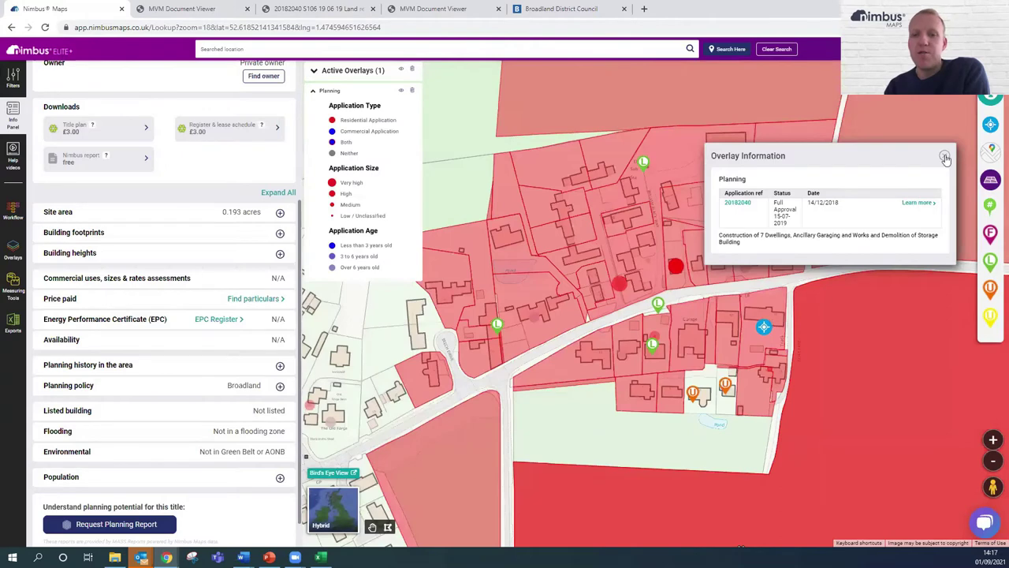
pyautogui.click(944, 155)
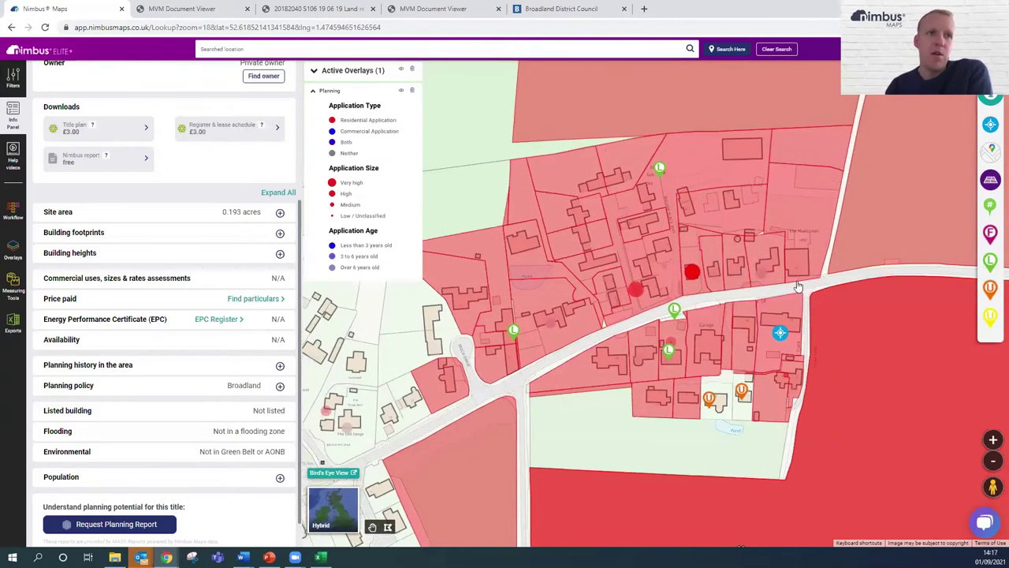
# Examine the Planning overlay markers across the village, around St Peter's Church, the village hall and both sides of Norwich Road
pyautogui.moveTo(799, 281); pyautogui.dragTo(856, 235)
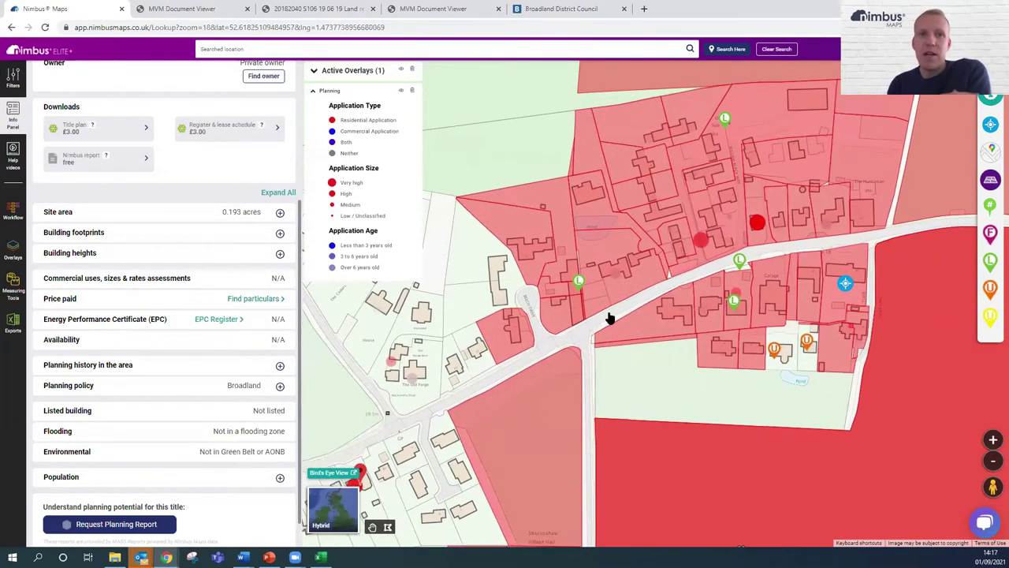
pyautogui.moveTo(626, 307); pyautogui.dragTo(790, 238)
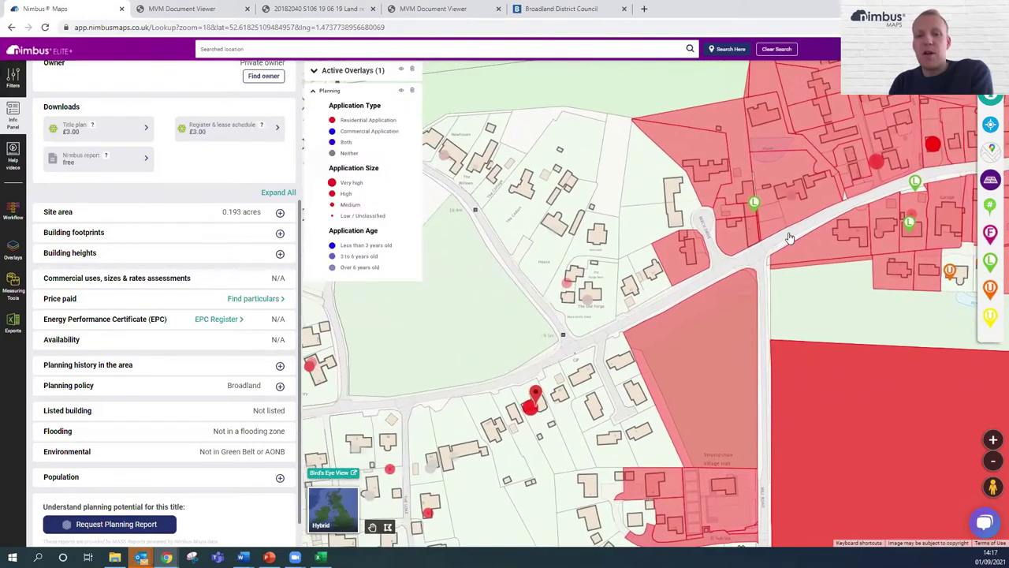
pyautogui.moveTo(635, 274); pyautogui.dragTo(689, 220)
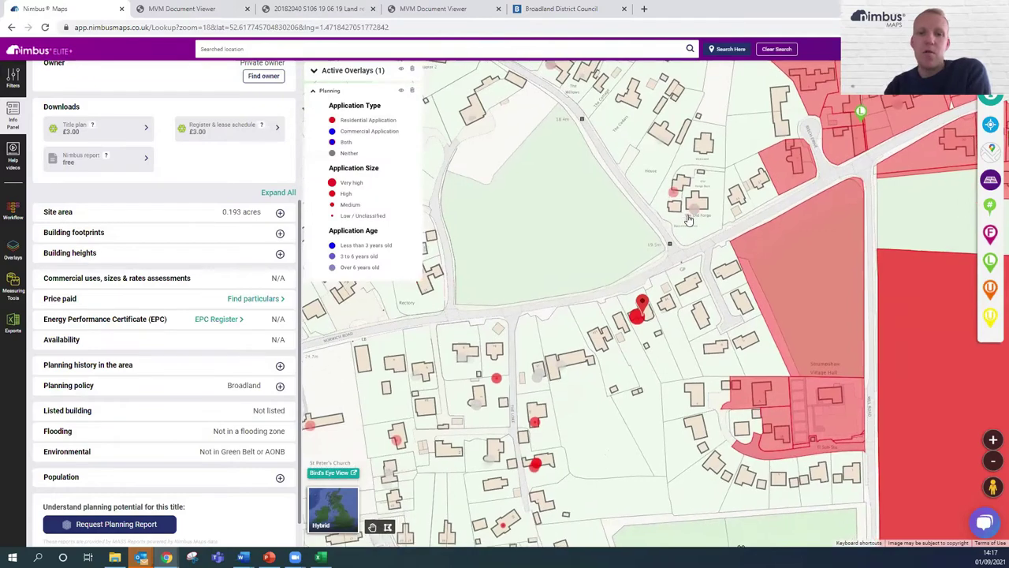
pyautogui.moveTo(689, 220); pyautogui.dragTo(707, 161)
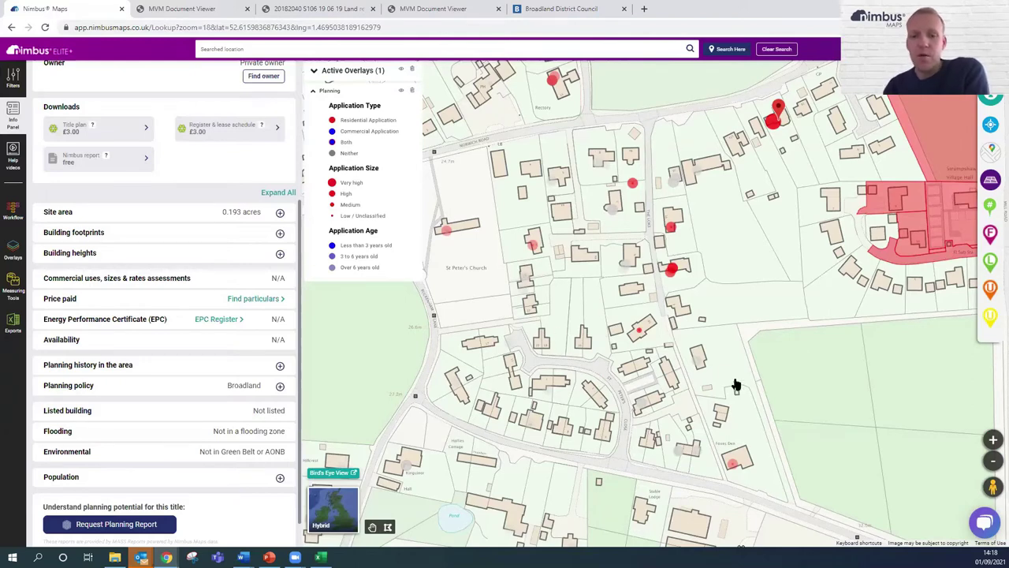
pyautogui.moveTo(745, 400); pyautogui.dragTo(862, 368)
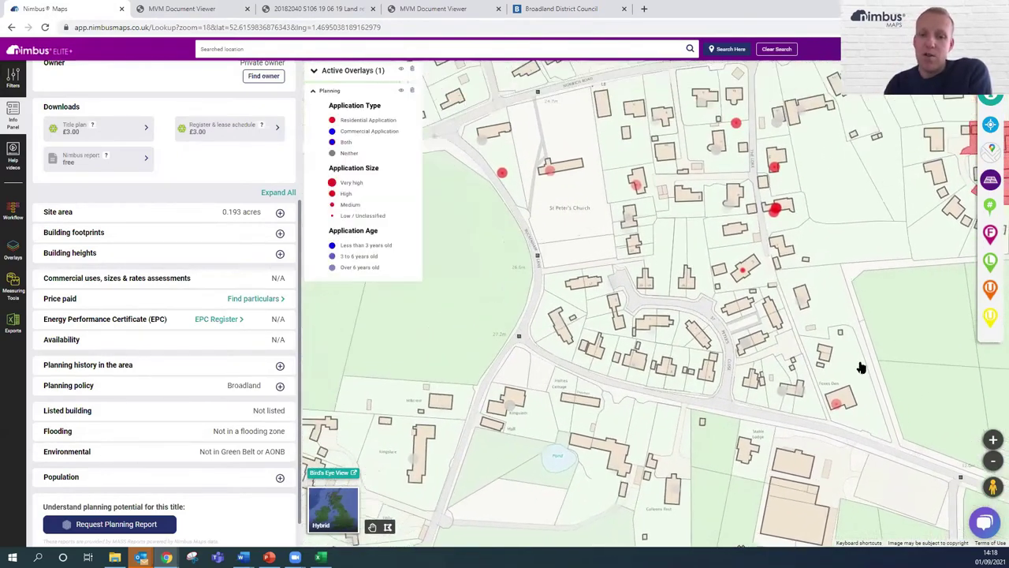
pyautogui.moveTo(661, 183); pyautogui.dragTo(745, 314)
pyautogui.moveTo(565, 158); pyautogui.dragTo(599, 214)
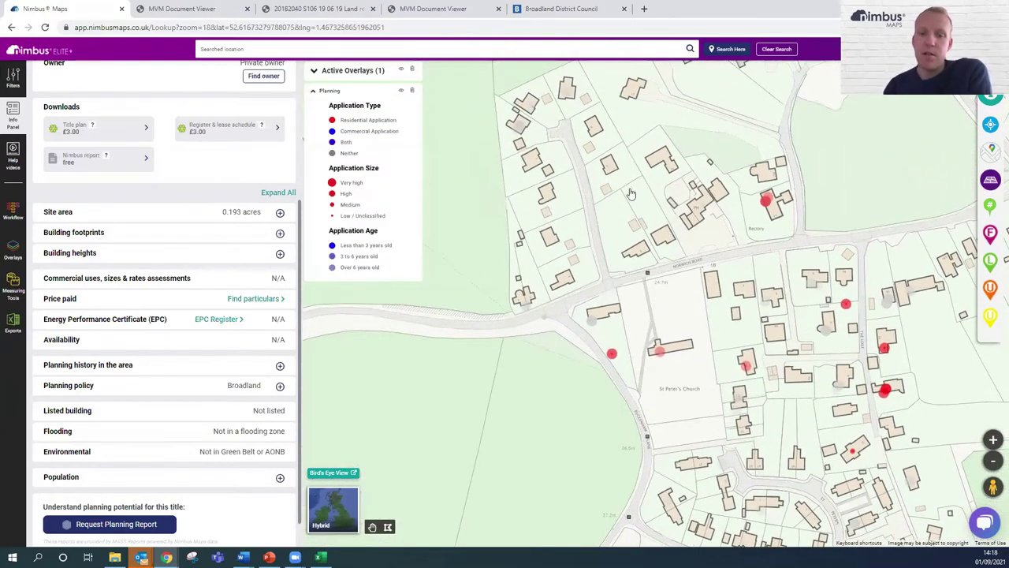
pyautogui.moveTo(611, 269); pyautogui.dragTo(515, 367)
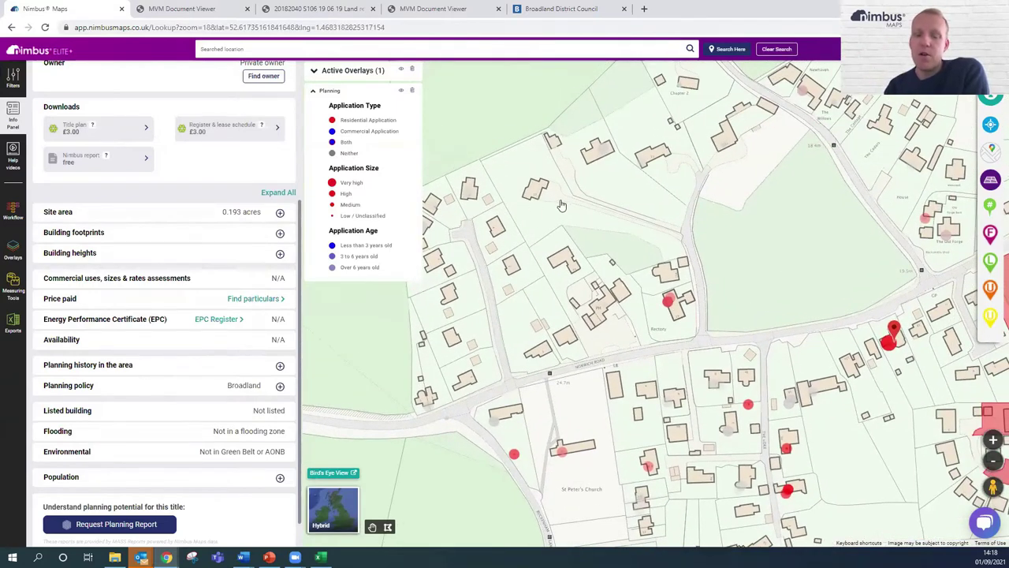
pyautogui.moveTo(639, 181); pyautogui.dragTo(564, 250)
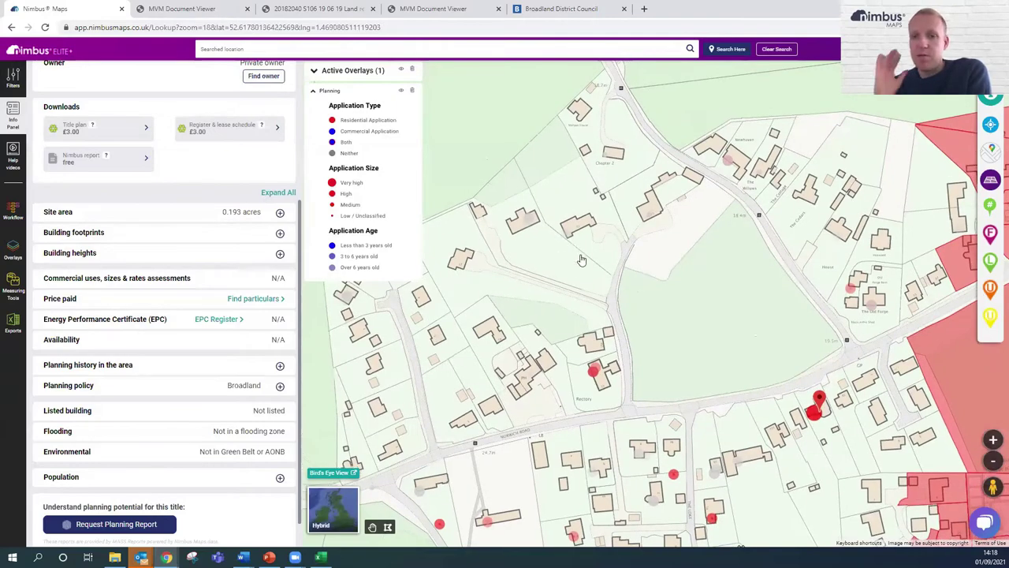
pyautogui.moveTo(655, 300); pyautogui.dragTo(537, 322)
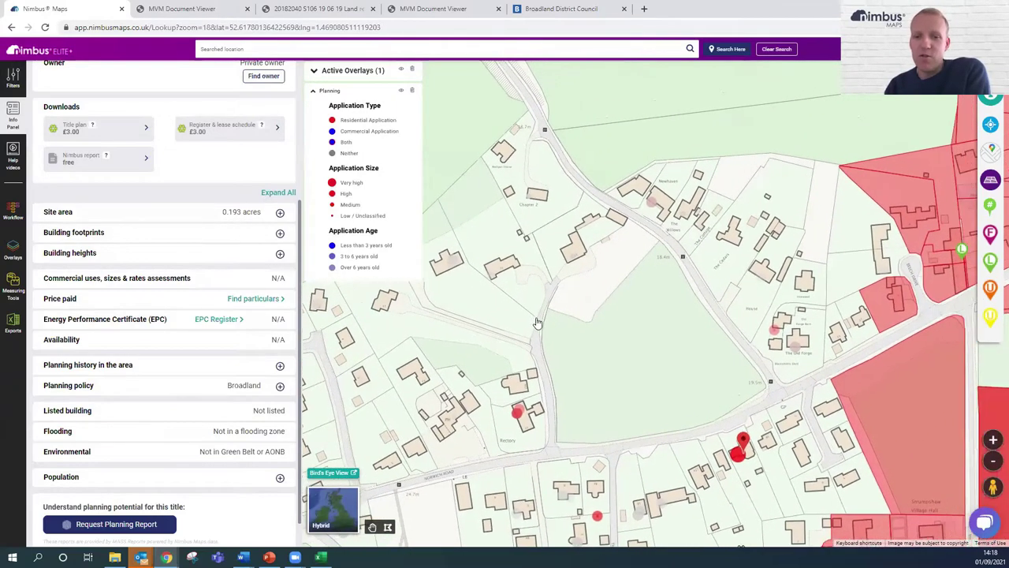
pyautogui.moveTo(647, 311); pyautogui.dragTo(548, 283)
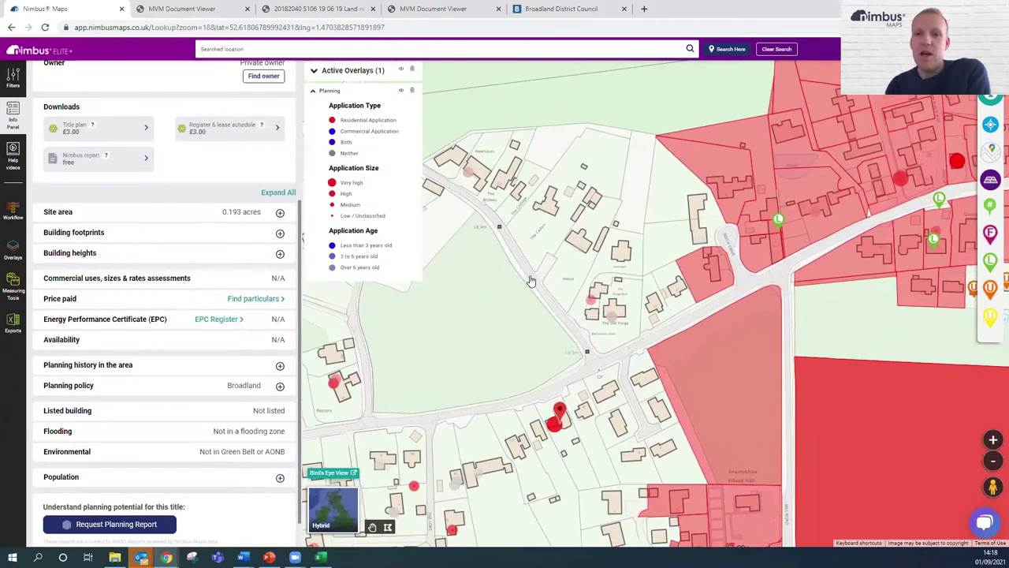
pyautogui.moveTo(531, 281); pyautogui.dragTo(434, 268)
pyautogui.moveTo(658, 268); pyautogui.dragTo(430, 352)
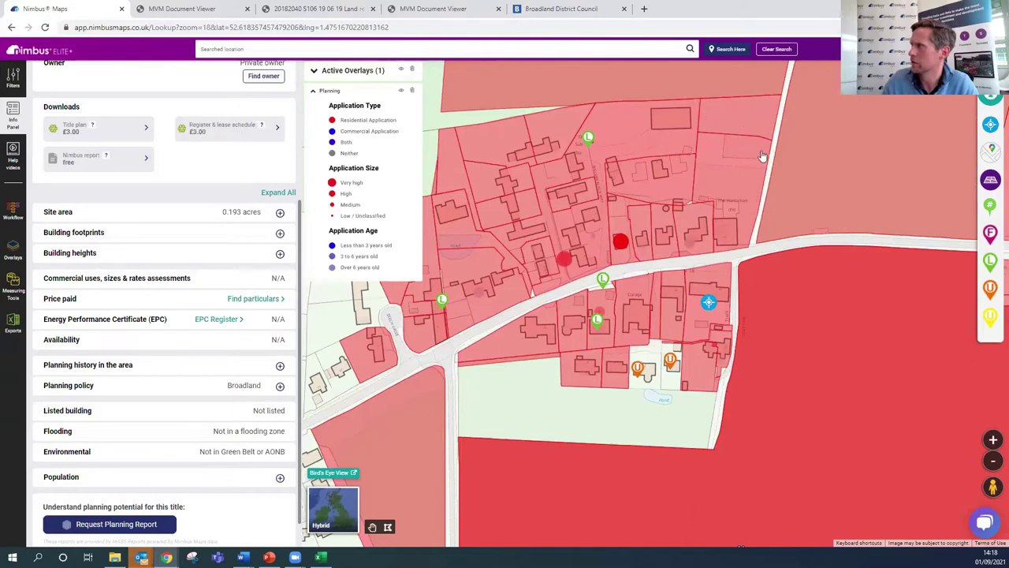
# Inspect the title details of the plot north of The Huntsman and select The Huntsman Public House title
pyautogui.click(731, 211)
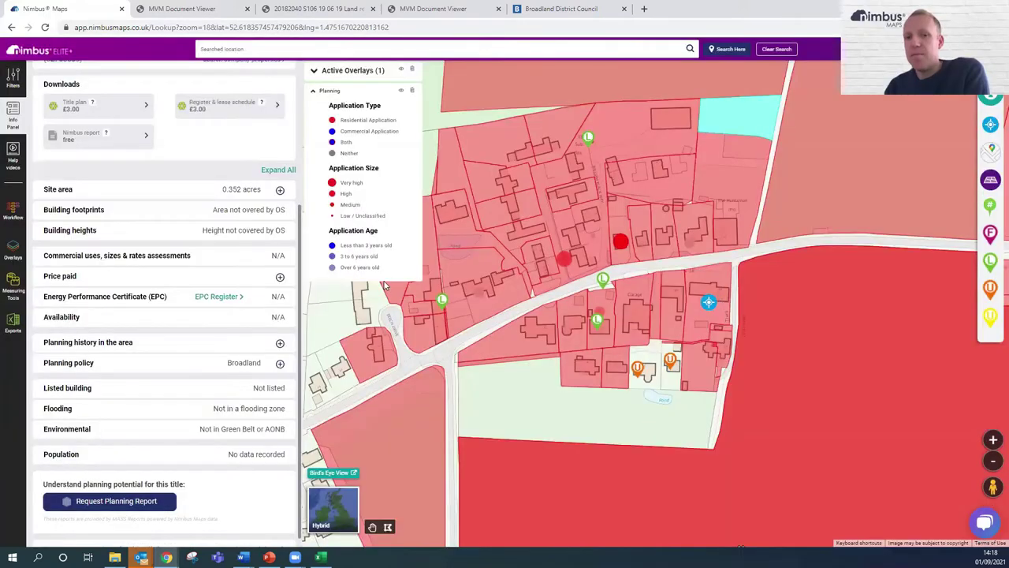
pyautogui.scroll(3, 247, 276)
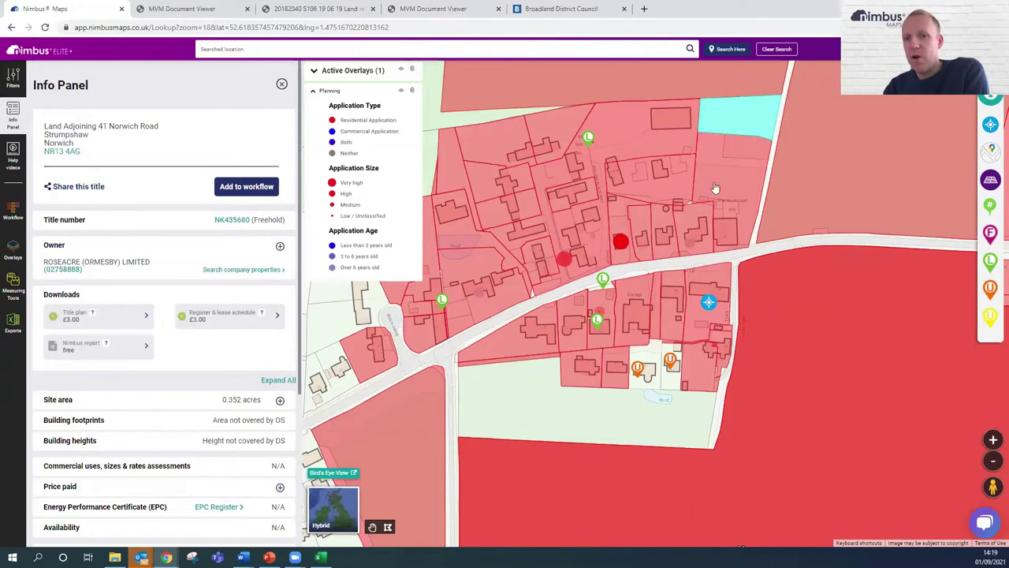
pyautogui.click(722, 240)
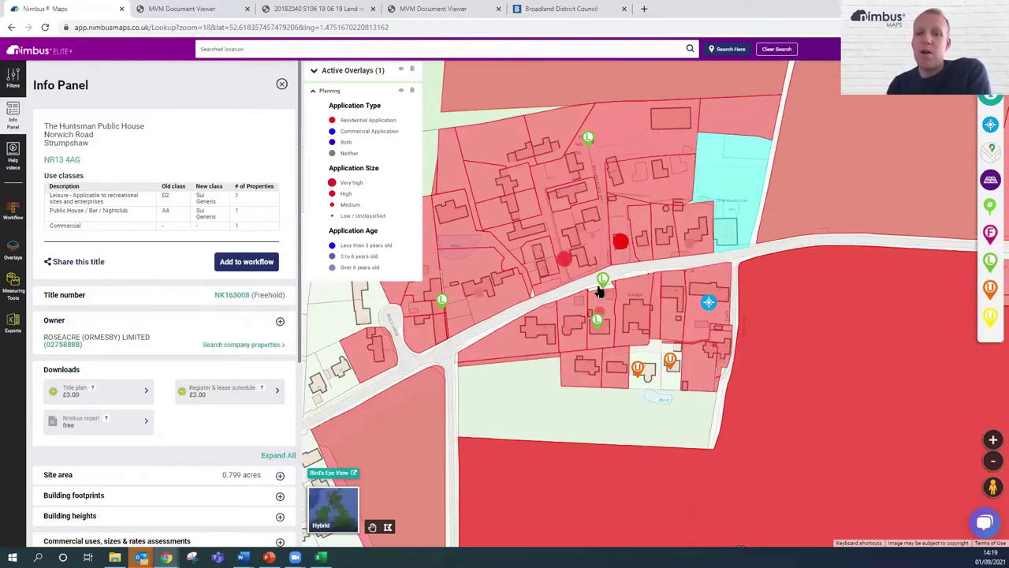
# Expand the owner details of The Huntsman Public House title and highlight the date the proprietor was added
pyautogui.moveTo(676, 259); pyautogui.dragTo(728, 244)
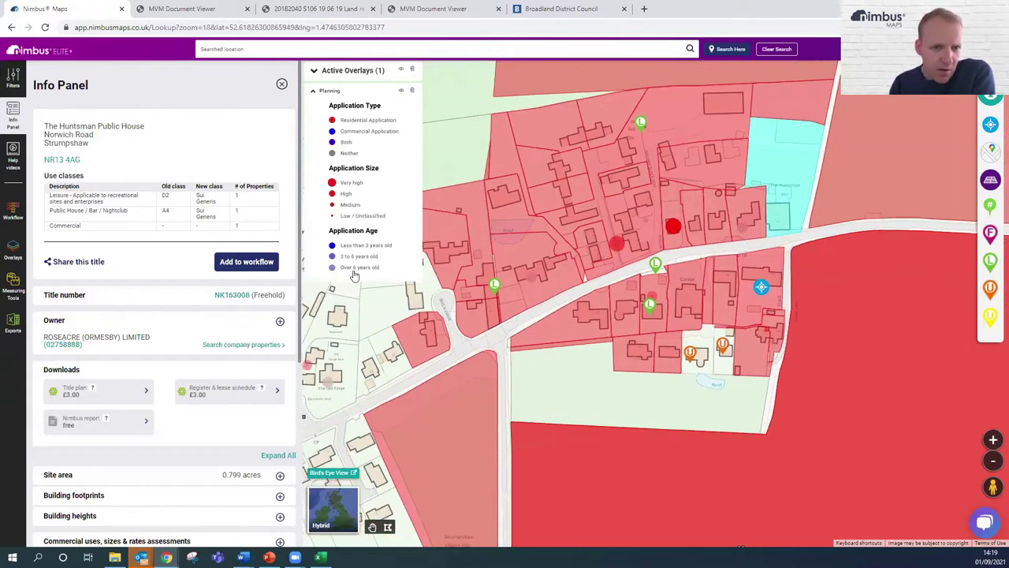
pyautogui.click(279, 321)
pyautogui.moveTo(135, 381); pyautogui.dragTo(108, 381)
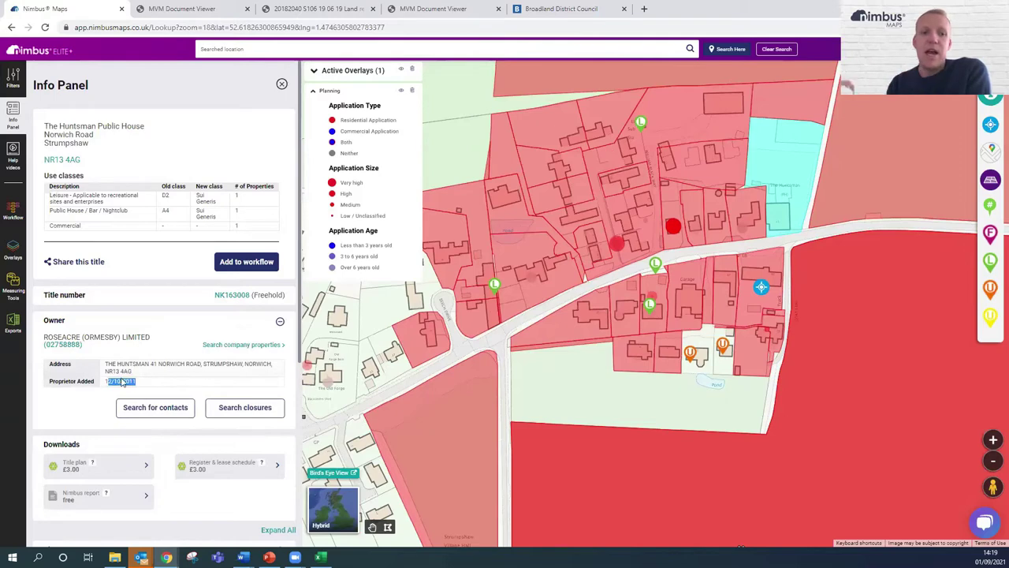
# Map all properties owned by Roseacre (Ormesby) Limited and open the company's Companies House record
pyautogui.click(240, 345)
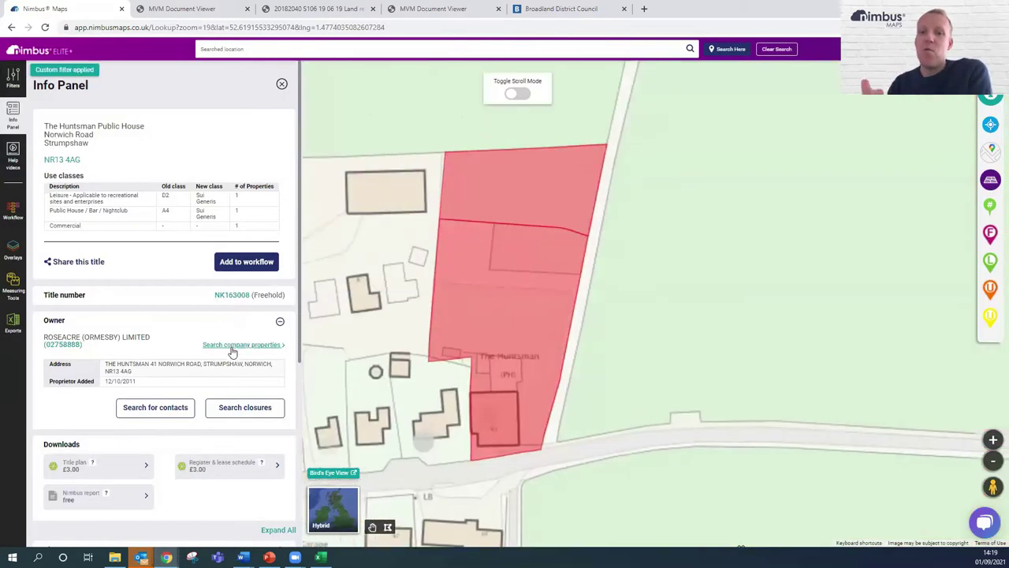
pyautogui.scroll(-2, 431, 335)
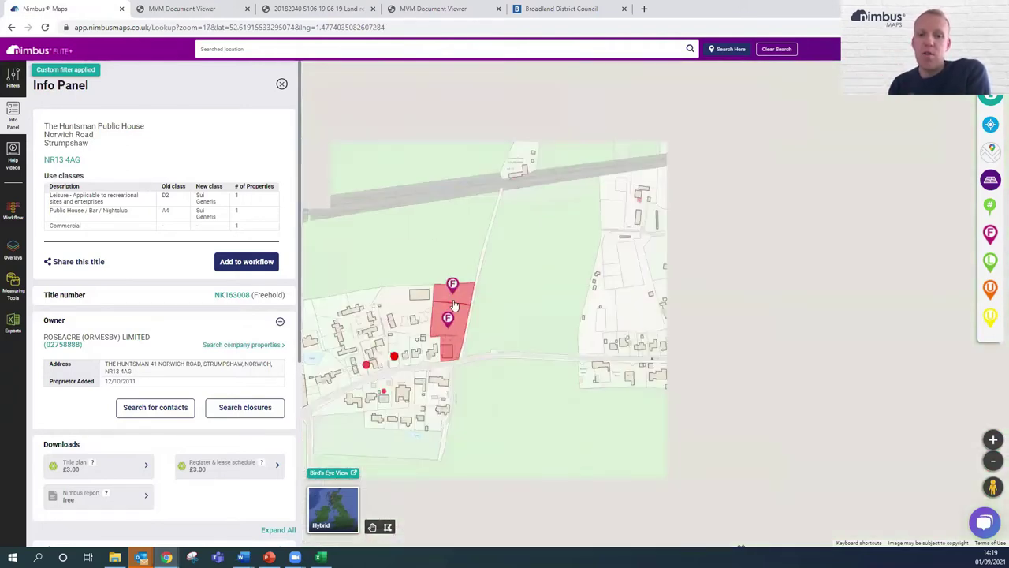
pyautogui.click(63, 345)
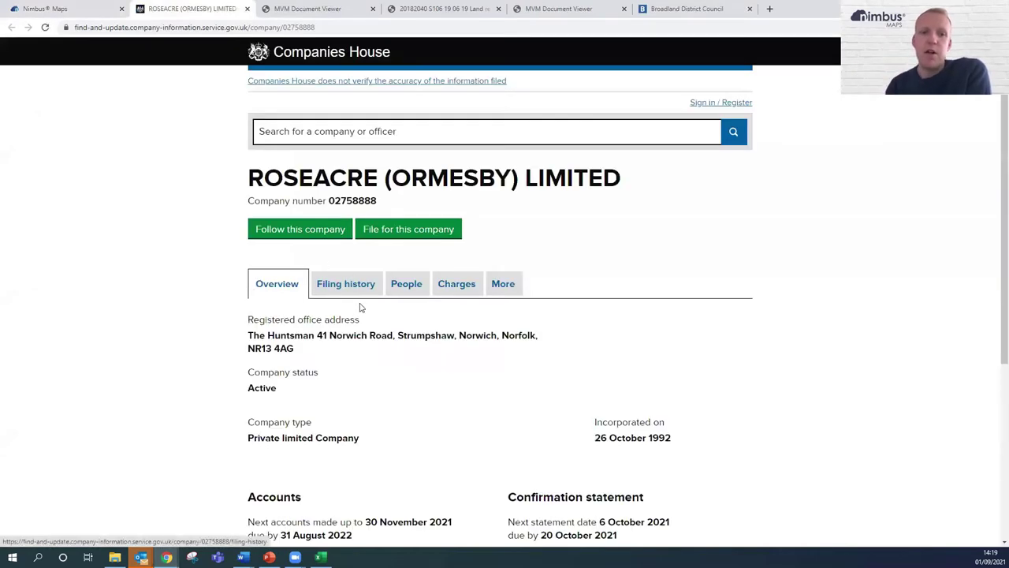
# Review the company overview and open the balance sheet in the micro company accounts made up to 30 November 2020
pyautogui.scroll(-3, 360, 306)
pyautogui.scroll(-1, 360, 306)
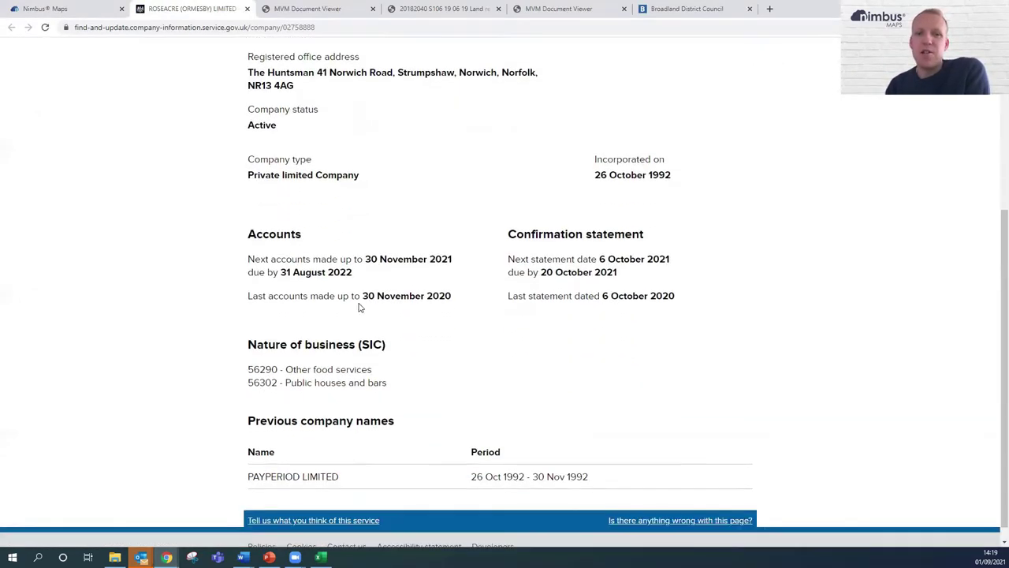
pyautogui.scroll(2, 342, 219)
pyautogui.click(346, 178)
pyautogui.scroll(-1, 371, 290)
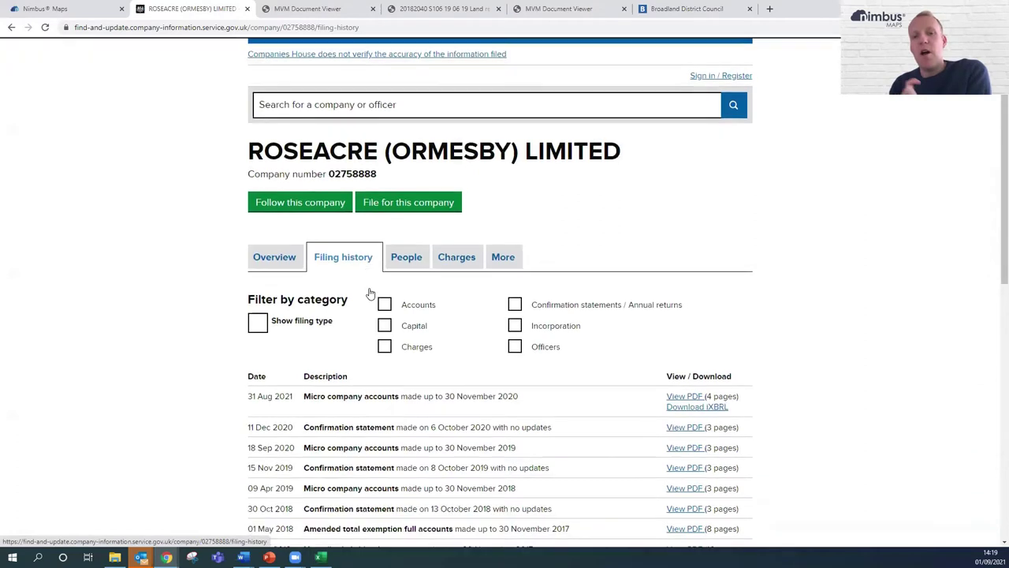
pyautogui.click(684, 318)
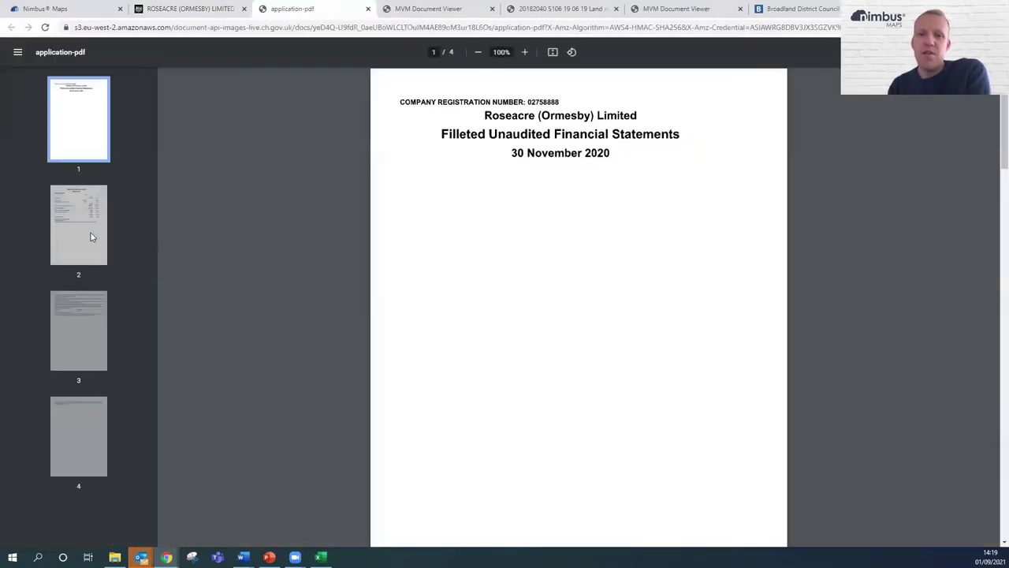
pyautogui.click(90, 235)
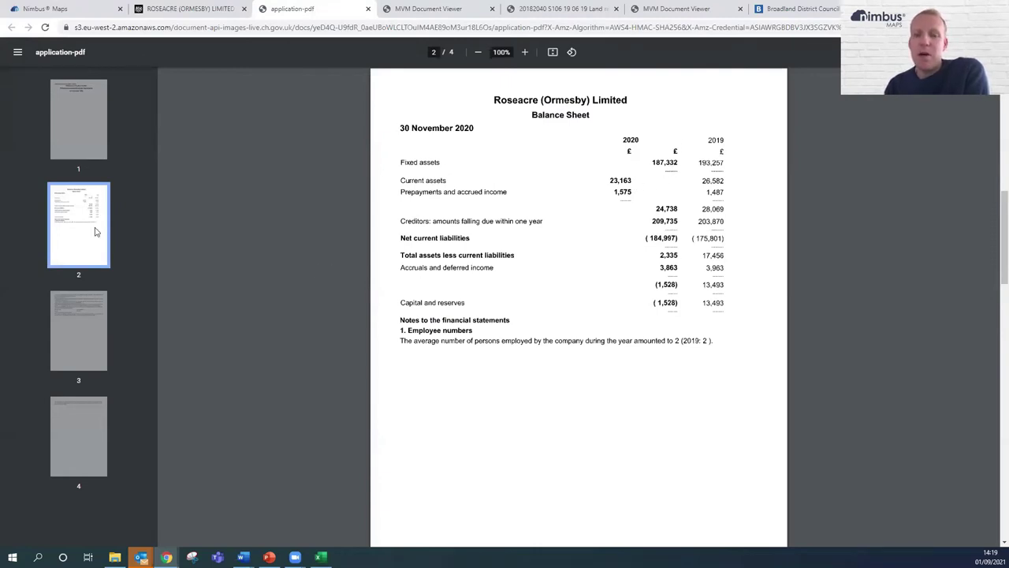
# Return to the Companies House record of Roseacre (Ormesby) Limited and review its officers
pyautogui.click(221, 7)
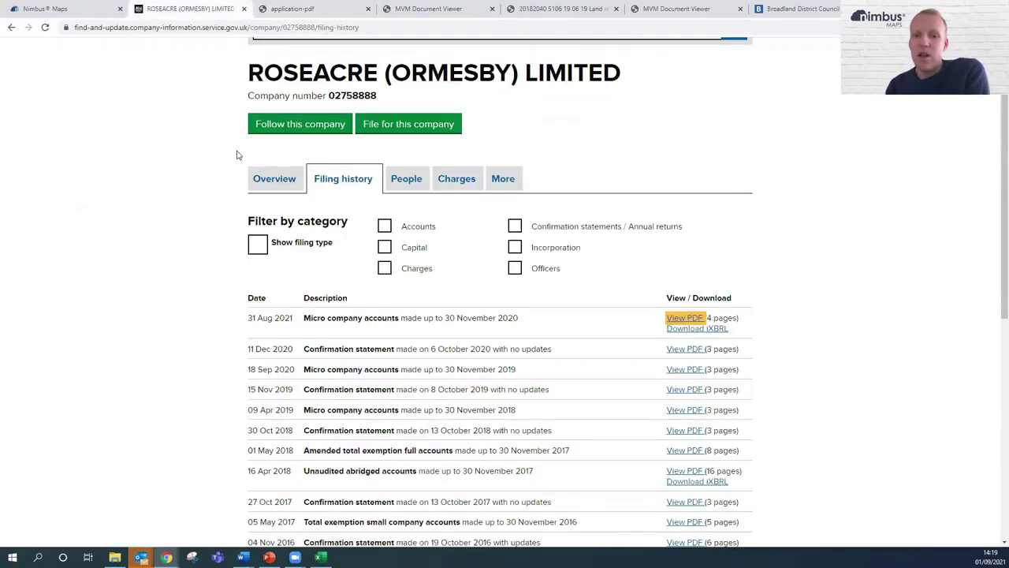
pyautogui.click(405, 180)
pyautogui.scroll(-2, 341, 228)
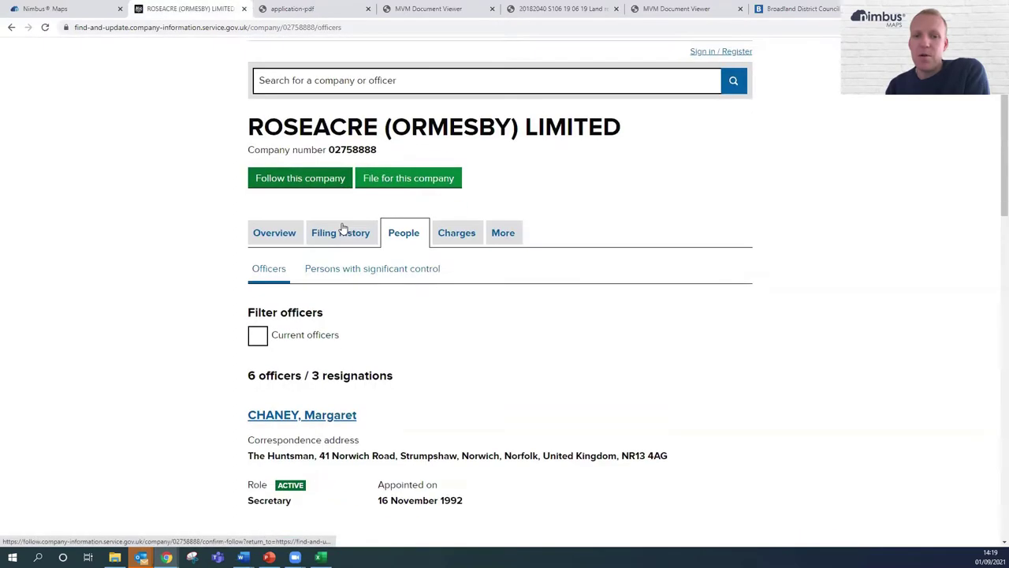
# Review the charges registered against Roseacre (Ormesby) Limited, including their dates, status and persons entitled
pyautogui.click(457, 72)
pyautogui.scroll(-1, 445, 229)
pyautogui.scroll(-2, 446, 231)
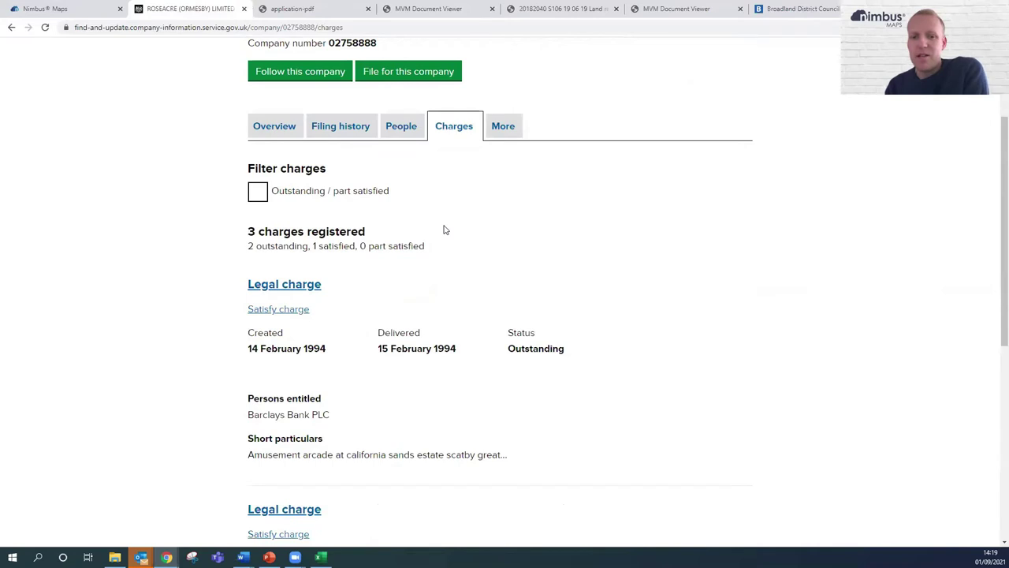
pyautogui.scroll(-3, 443, 229)
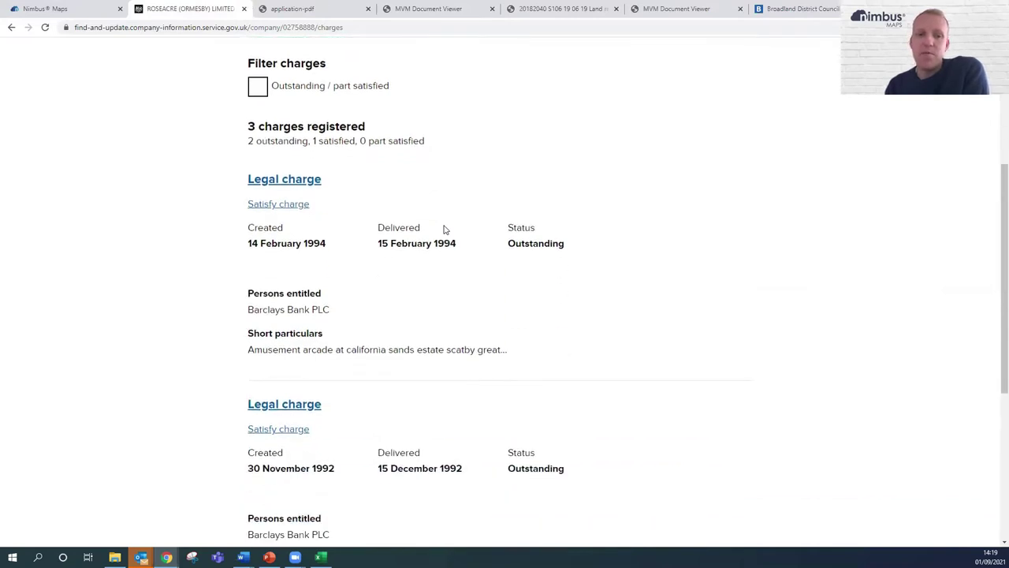
pyautogui.scroll(-1, 444, 229)
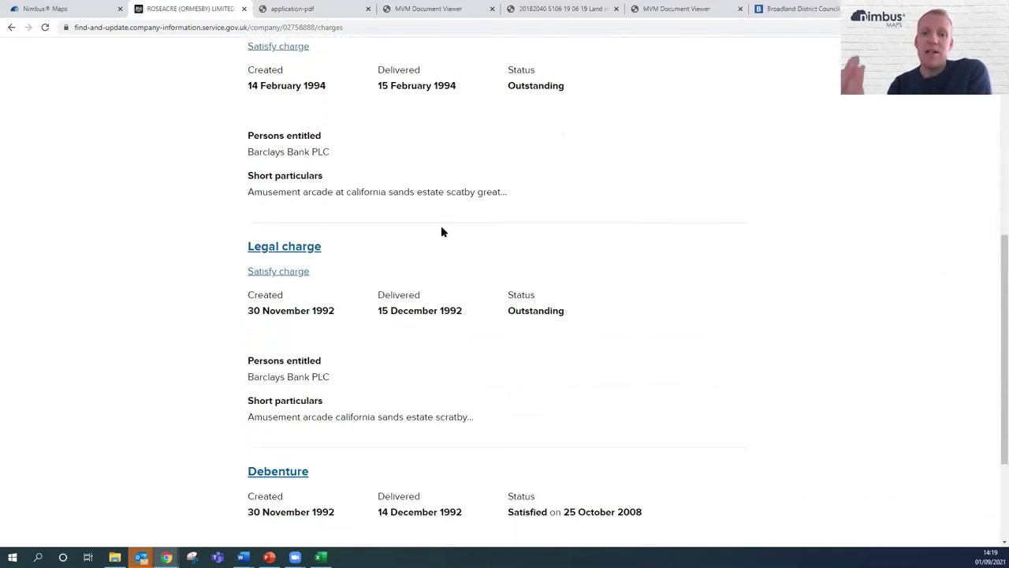
pyautogui.scroll(-2, 443, 230)
pyautogui.scroll(6, 440, 229)
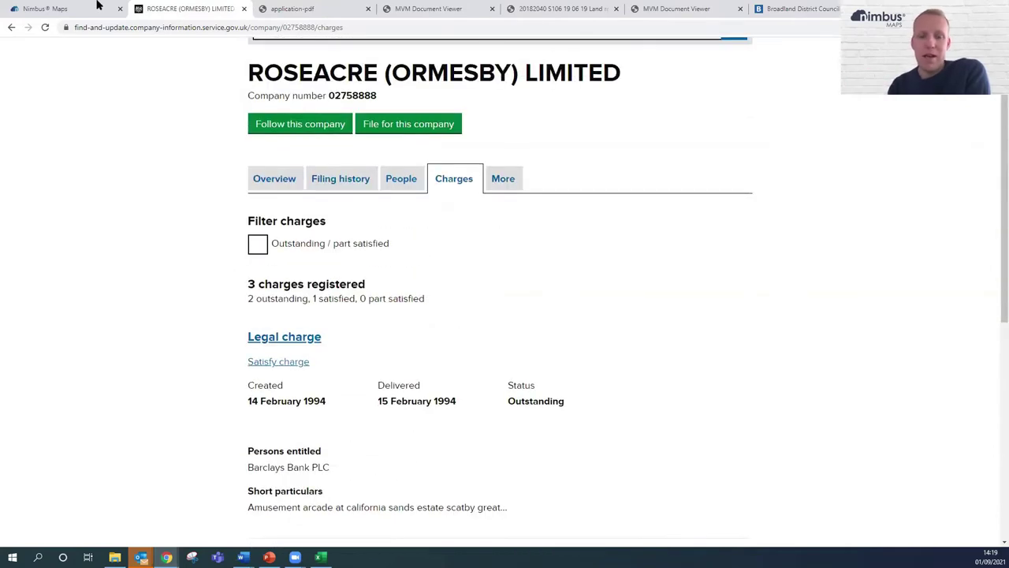
# Switch back to Nimbus Maps, export the company ownership data and open the exported file in Excel
pyautogui.click(44, 9)
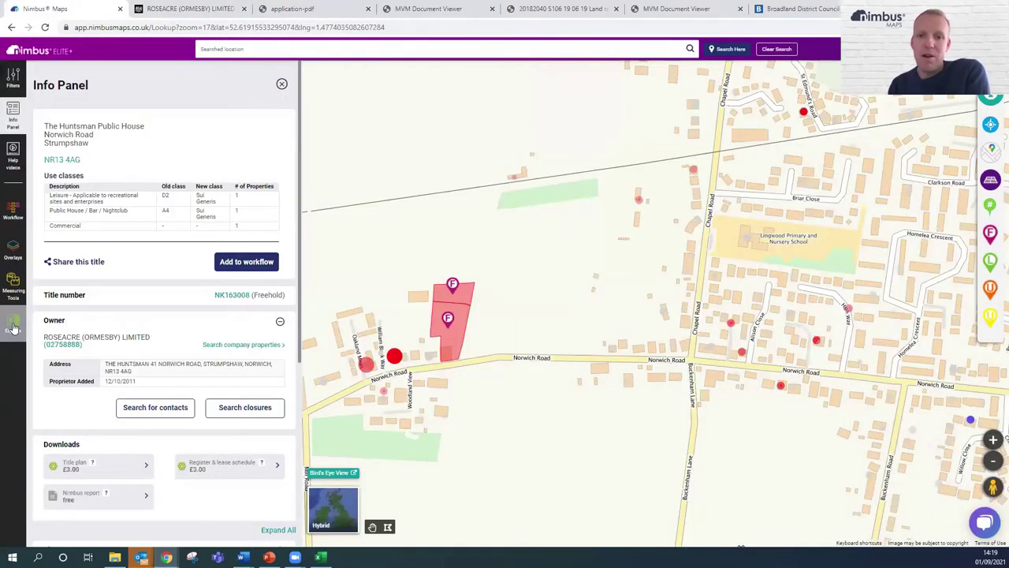
pyautogui.click(13, 323)
pyautogui.click(136, 180)
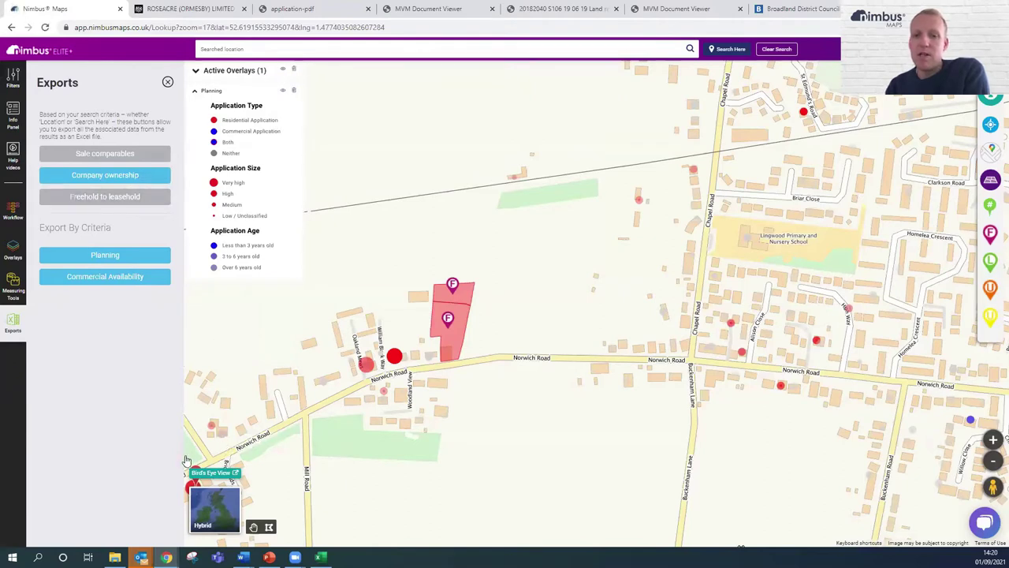
pyautogui.click(59, 533)
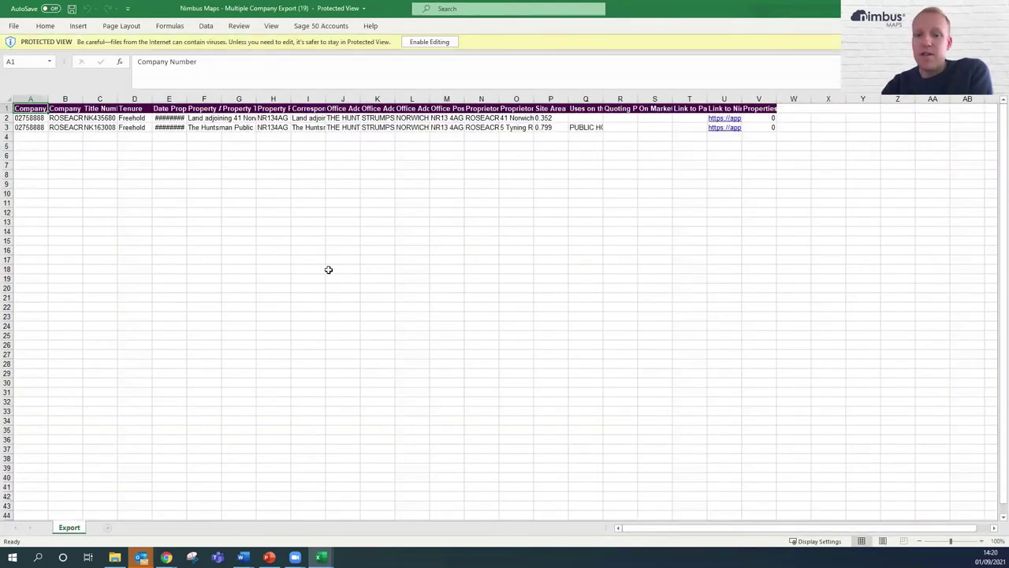
# Widen the Date Proprieter Added column in the company export to read its dates
pyautogui.doubleClick(187, 99)
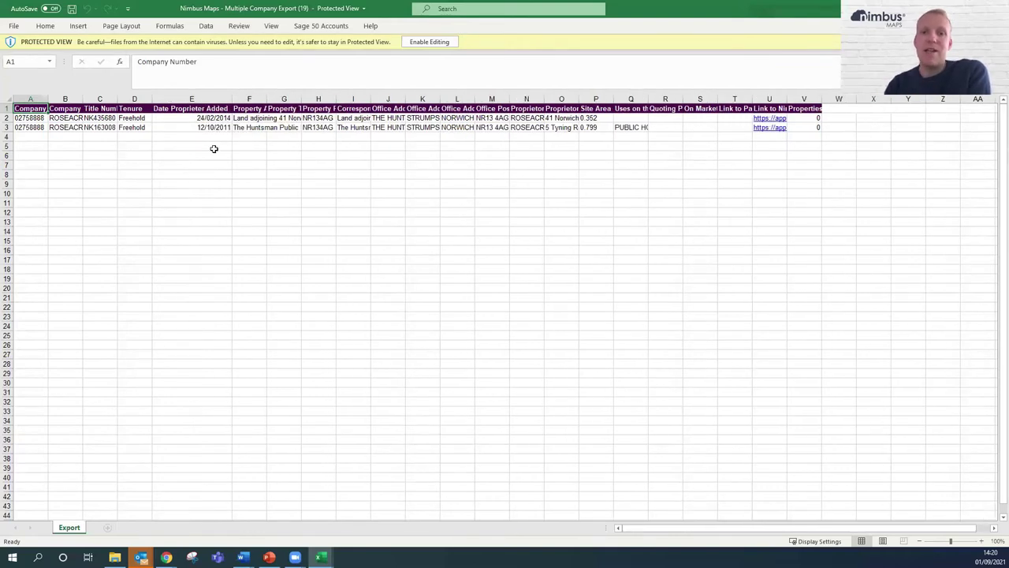
pyautogui.click(257, 120)
pyautogui.click(249, 154)
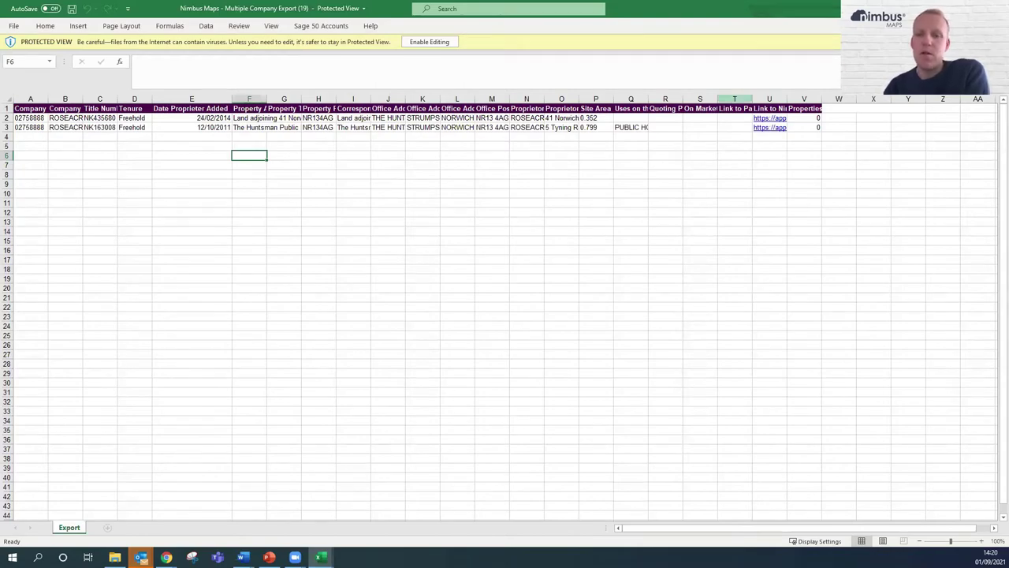
# Close the company export and the planning data workbook without saving changes, and exit Excel
pyautogui.hotkey('ctrl', 'w')
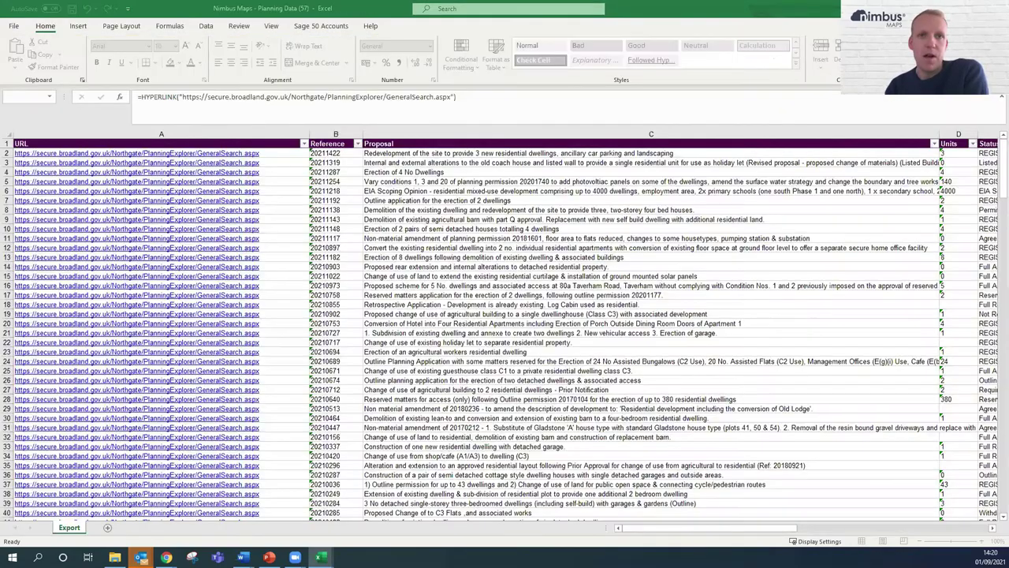
pyautogui.hotkey('ctrl', 'w')
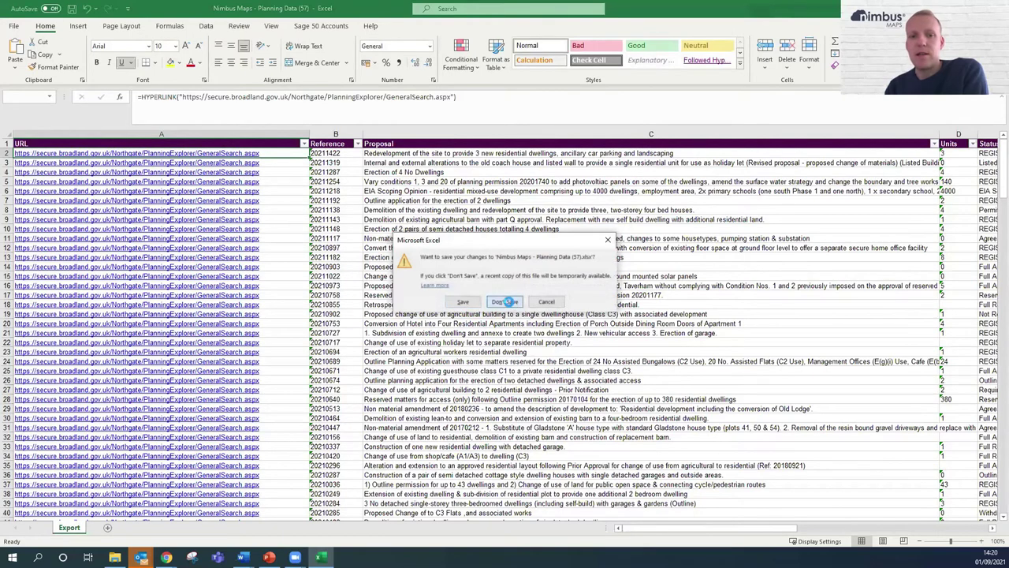
pyautogui.click(506, 302)
pyautogui.hotkey('alt', 'F4')
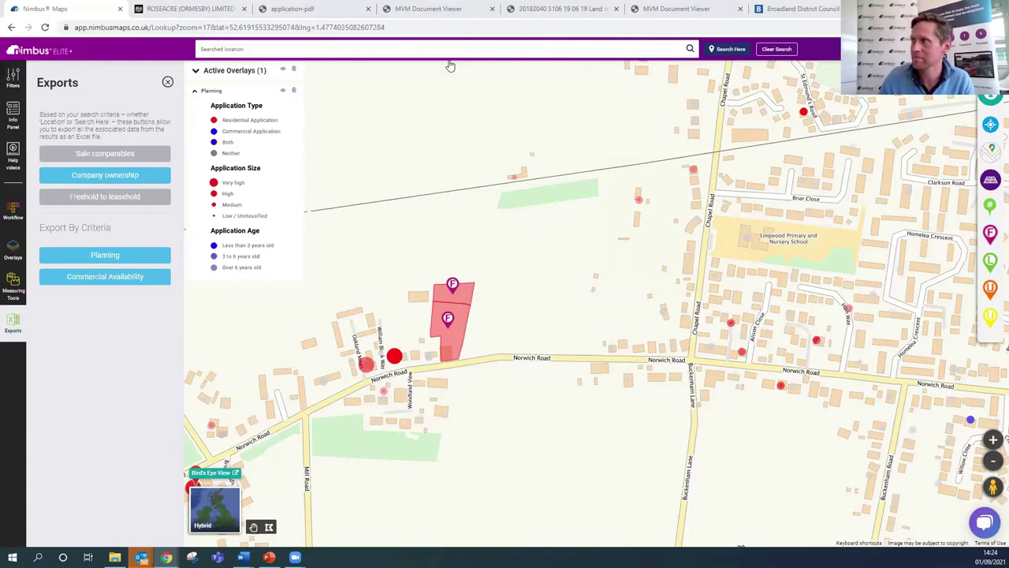
# Close the Companies House, accounts PDF, council and document viewer pages, keeping only Nimbus Maps open in the browser
pyautogui.click(244, 8)
pyautogui.click(243, 9)
pyautogui.click(244, 9)
pyautogui.click(244, 8)
pyautogui.click(243, 8)
pyautogui.click(243, 9)
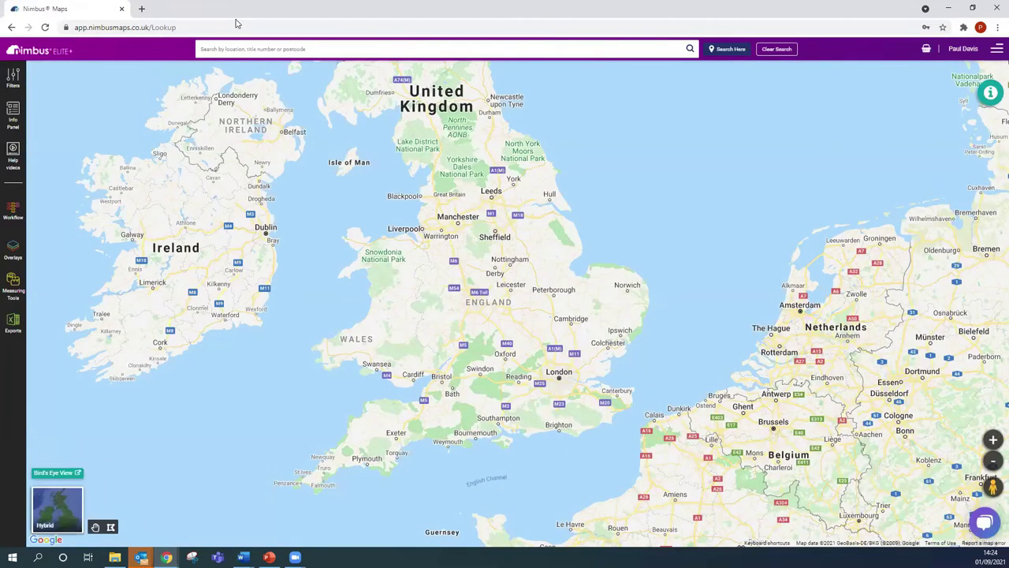
# Search the map for postcode BA3 2DL and choose High Street, Midsomer Norton, Radstock
pyautogui.click(245, 49)
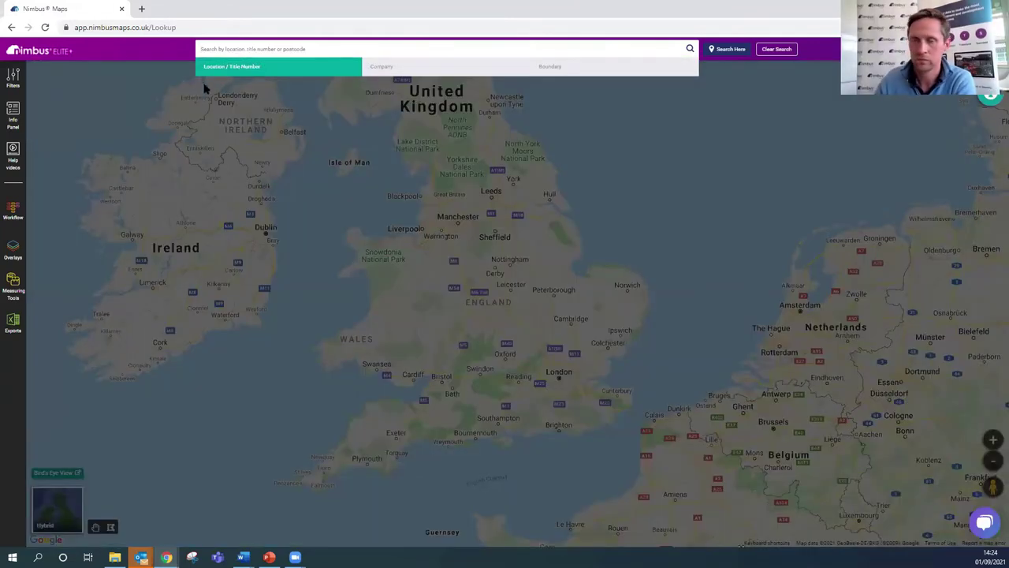
pyautogui.write('B')
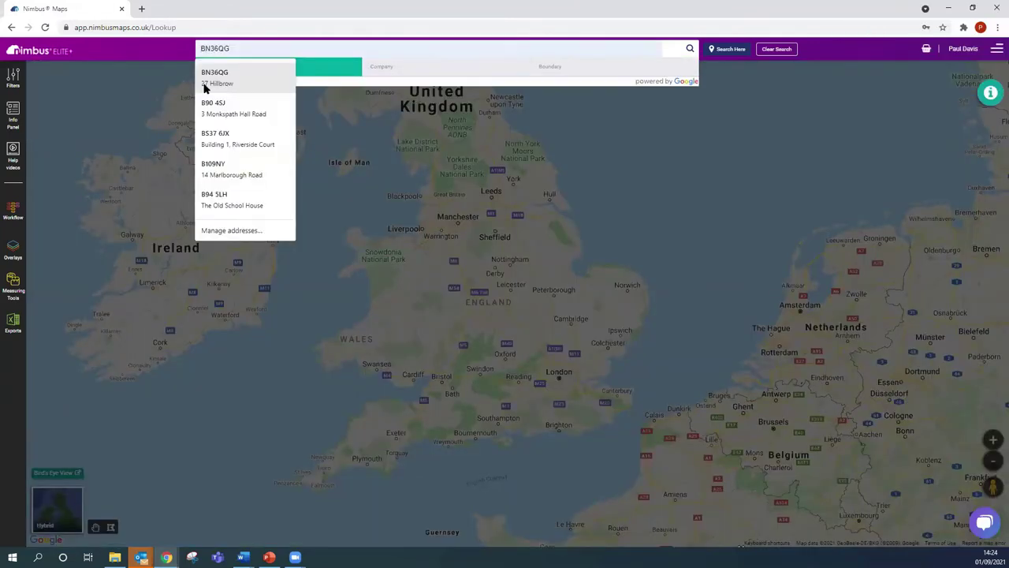
pyautogui.write('a3')
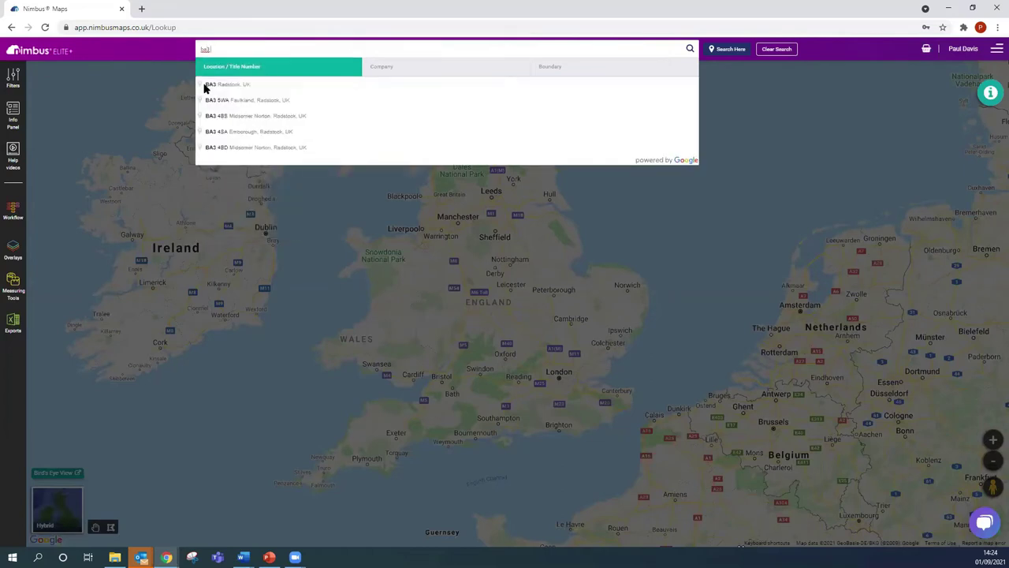
pyautogui.write(' 2bs')
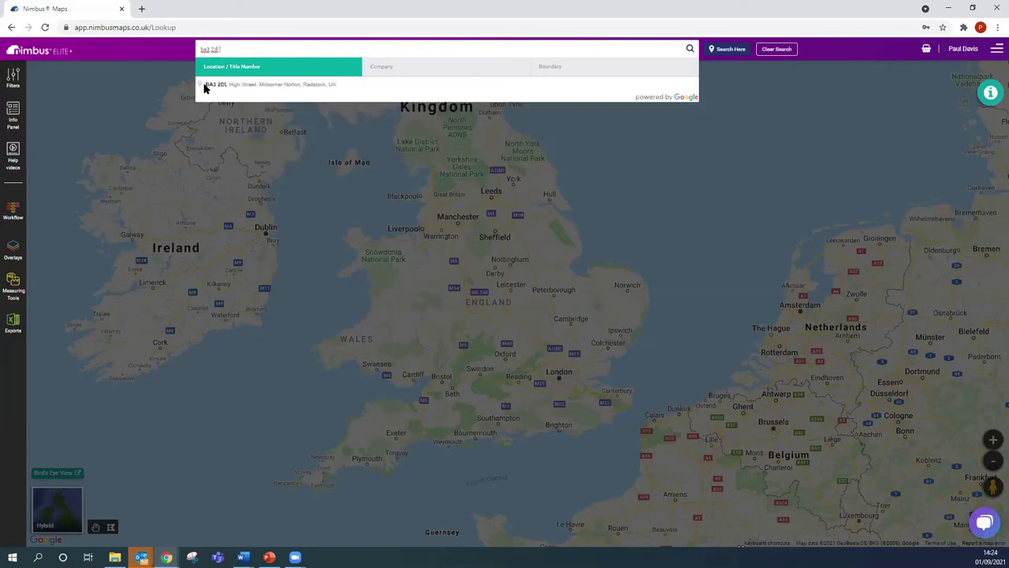
pyautogui.click(204, 86)
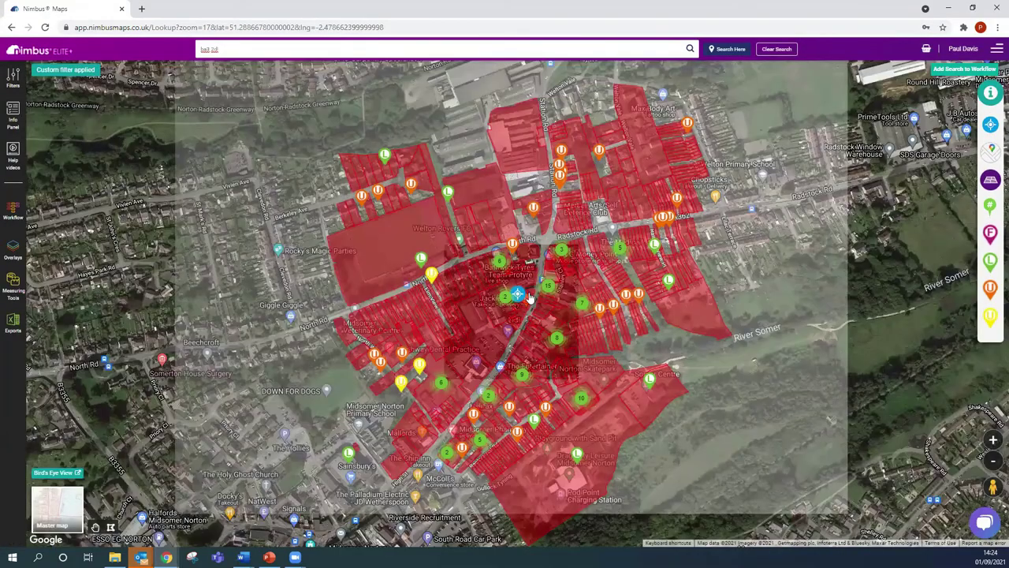
# Select the title with the ATM marker on High Street, just north of the Stanley Court junction
pyautogui.scroll(1, 528, 306)
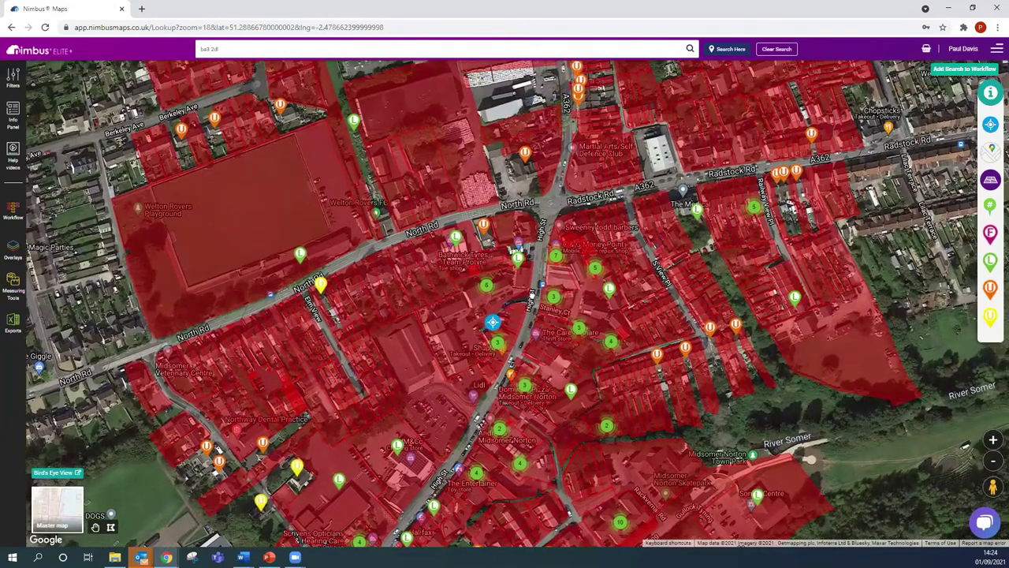
pyautogui.scroll(1, 529, 289)
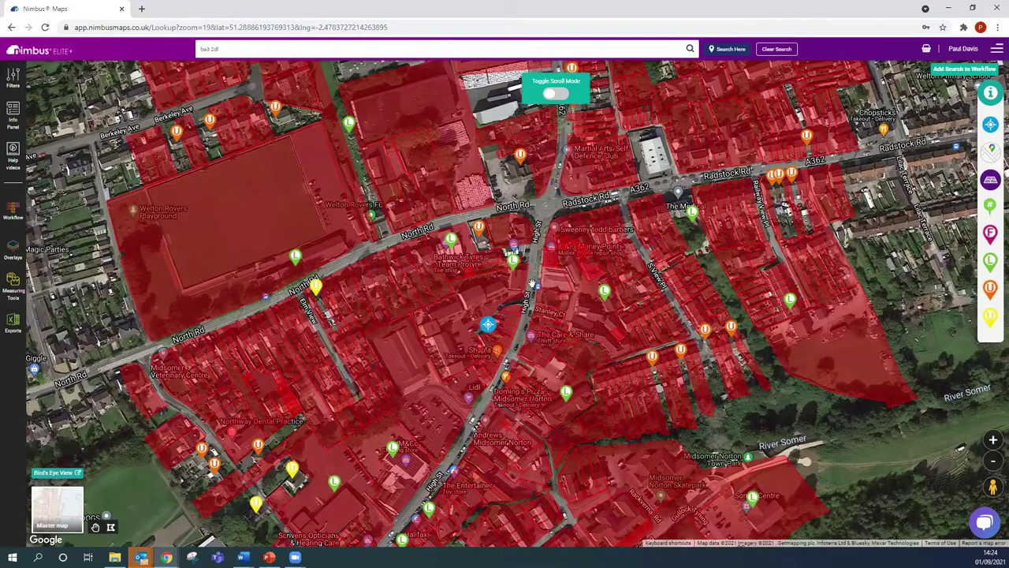
pyautogui.scroll(1, 526, 287)
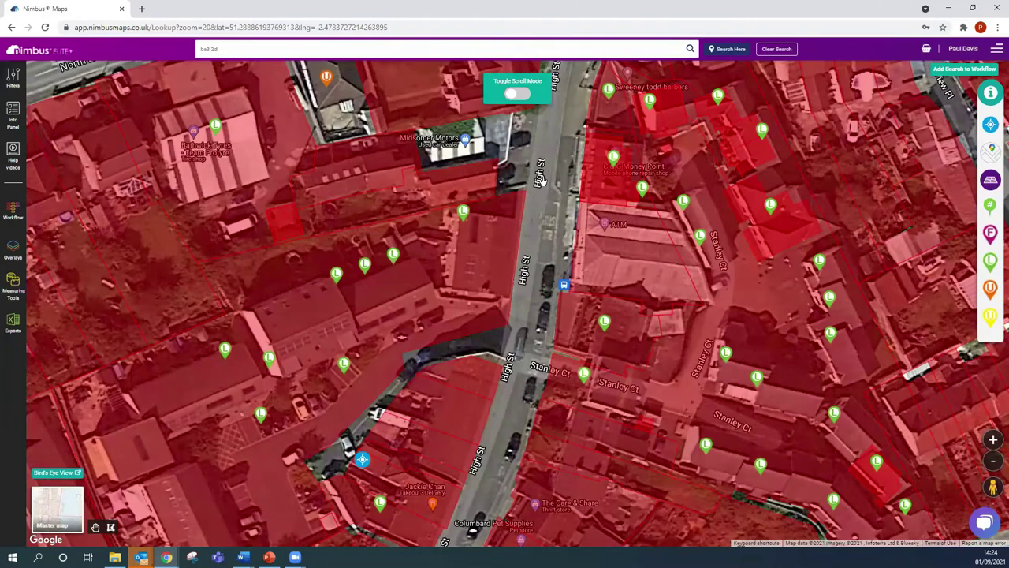
pyautogui.moveTo(541, 180); pyautogui.dragTo(538, 224)
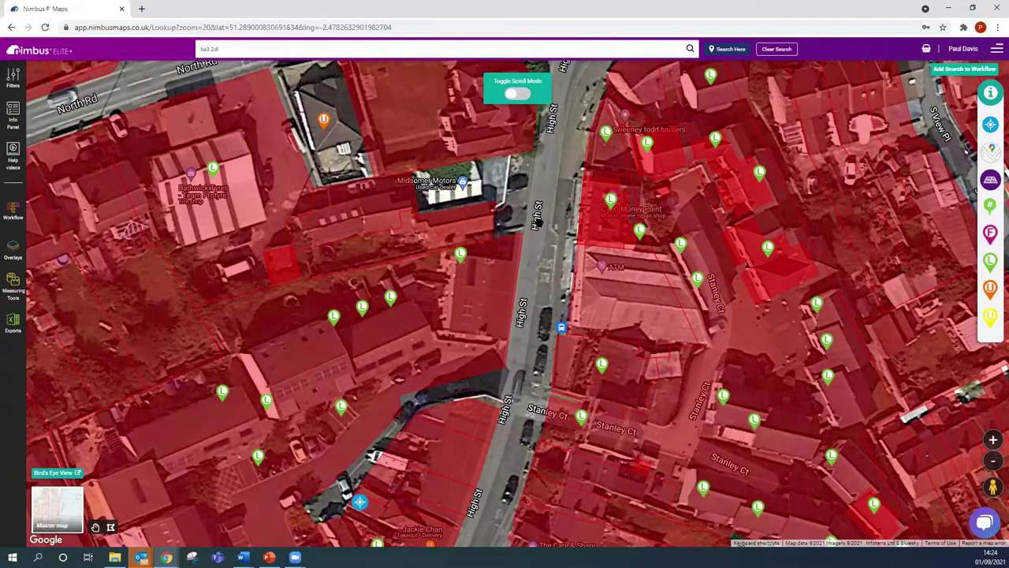
pyautogui.click(608, 283)
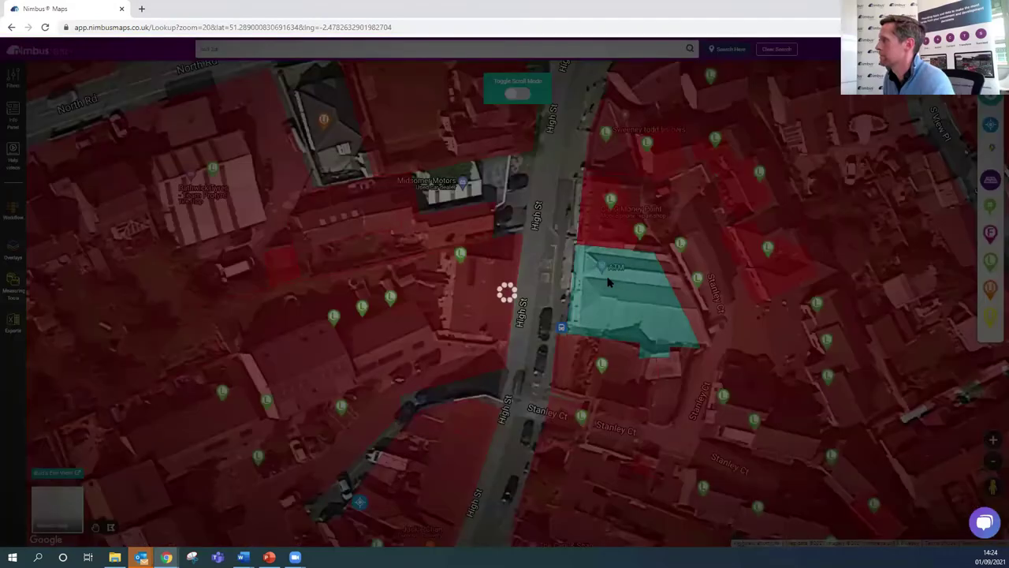
# Open Street View on High Street beside the selected title and face the P.E.O.P.L.E. shopfront
pyautogui.moveTo(992, 486); pyautogui.dragTo(532, 268)
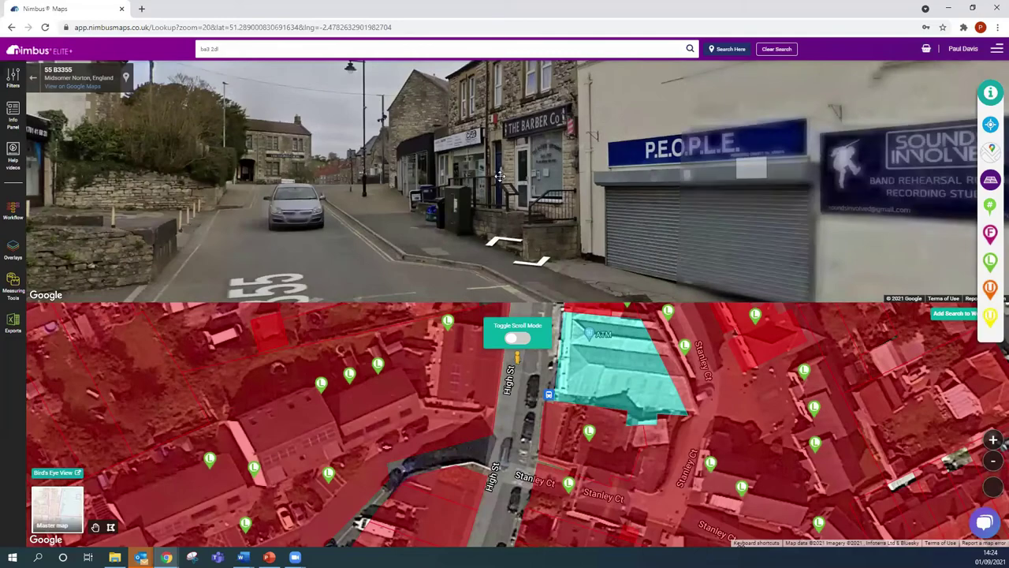
pyautogui.click(499, 175)
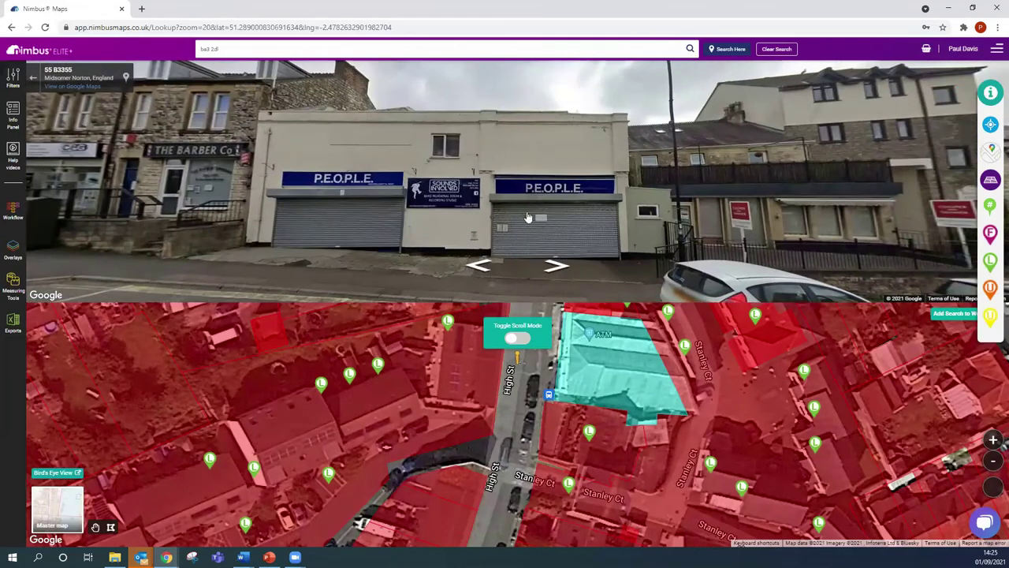
pyautogui.click(513, 205)
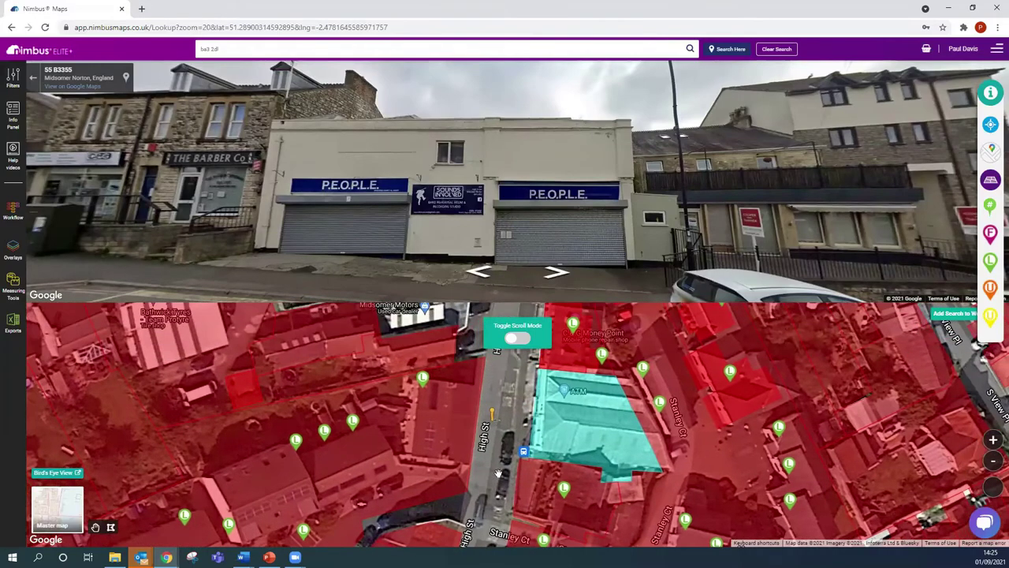
# Open the title details of the highlighted High Street property and examine its frontage and neighbouring buildings in Street View
pyautogui.click(584, 442)
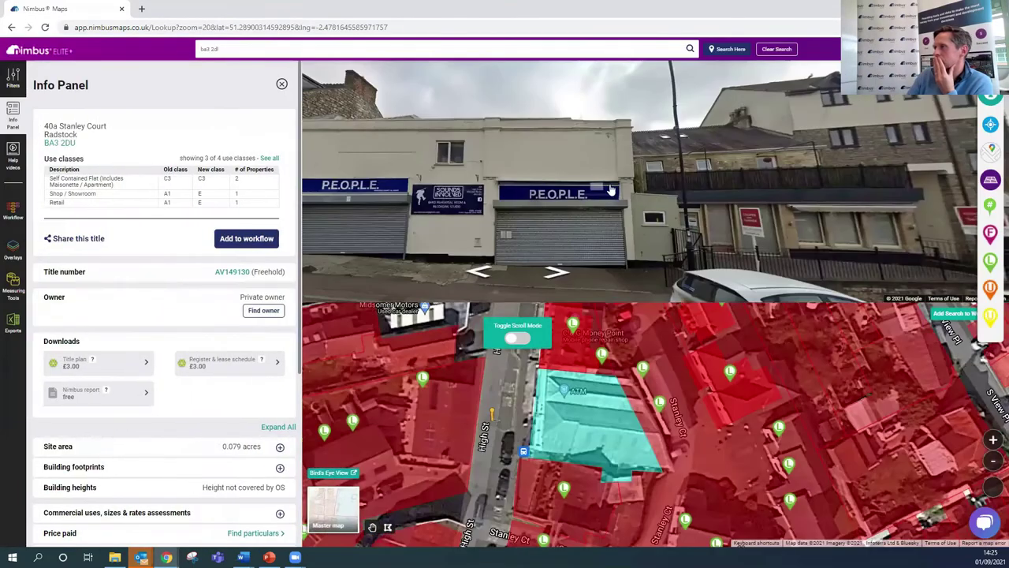
pyautogui.moveTo(595, 175); pyautogui.dragTo(621, 232)
pyautogui.click(593, 207)
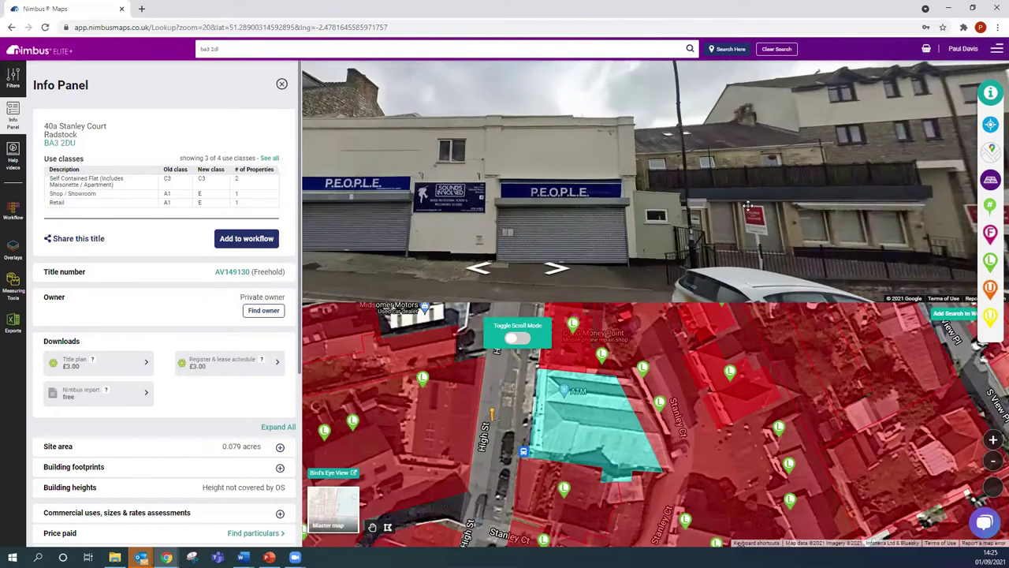
pyautogui.click(459, 203)
pyautogui.click(454, 193)
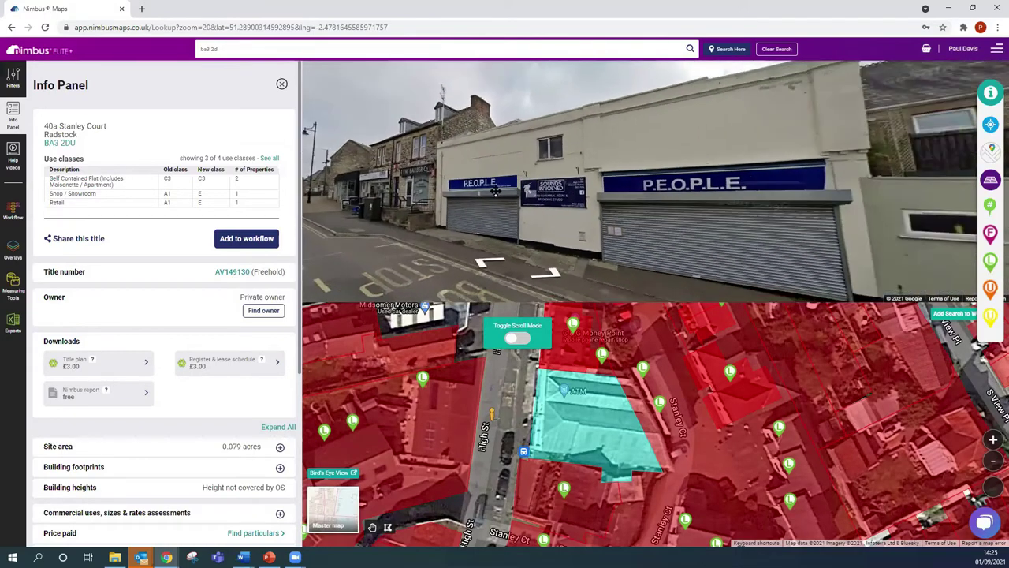
# Look along the P.E.O.P.L.E. frontage in Street View and inspect the neighbouring premises with the agents' boards
pyautogui.moveTo(471, 191); pyautogui.dragTo(438, 192)
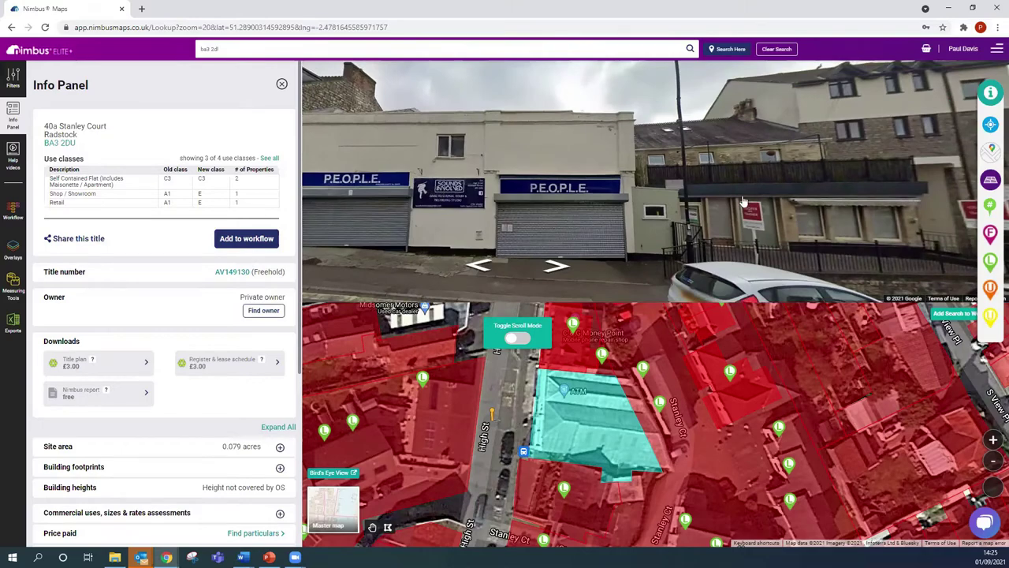
pyautogui.click(740, 199)
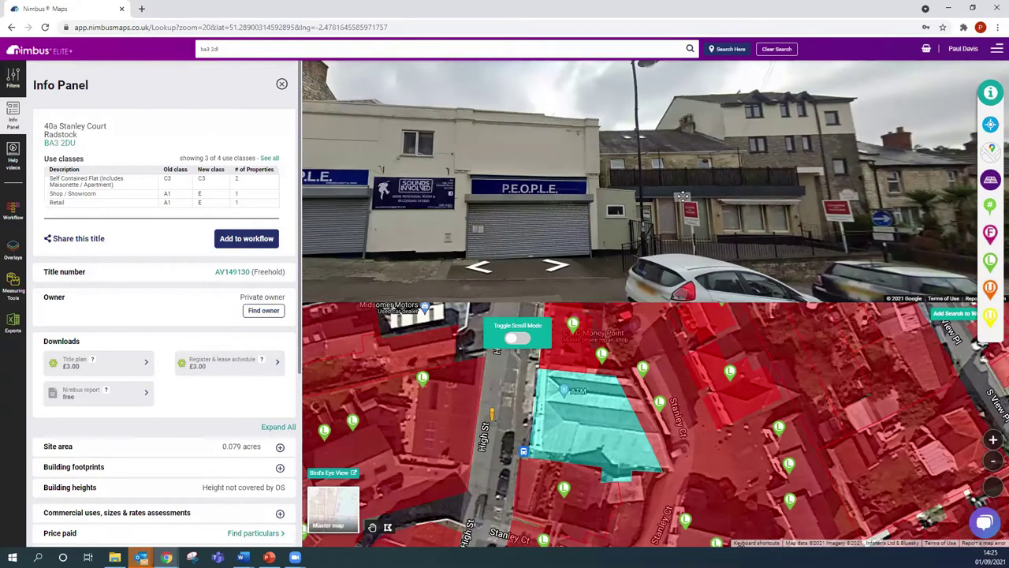
pyautogui.moveTo(683, 196); pyautogui.dragTo(872, 202)
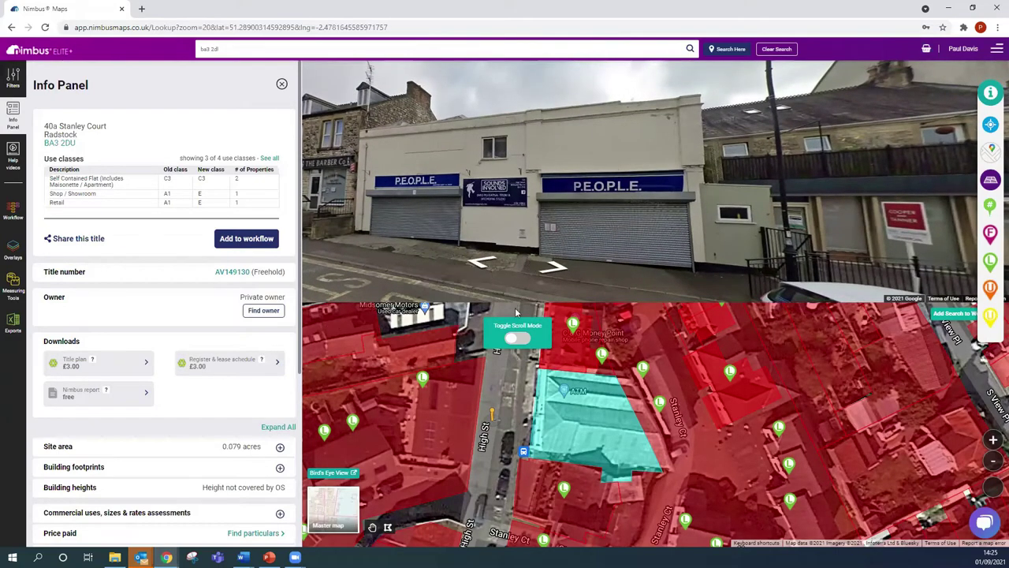
# Expand the title's commercial uses, sizes and rates assessments and examine the area of each part and the total floor area
pyautogui.scroll(-2, 212, 419)
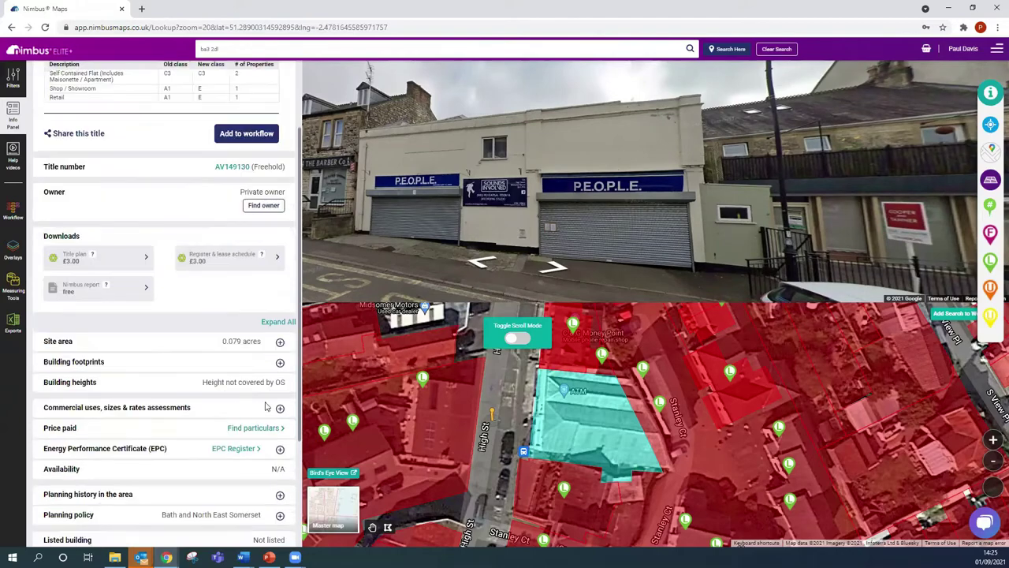
pyautogui.click(277, 408)
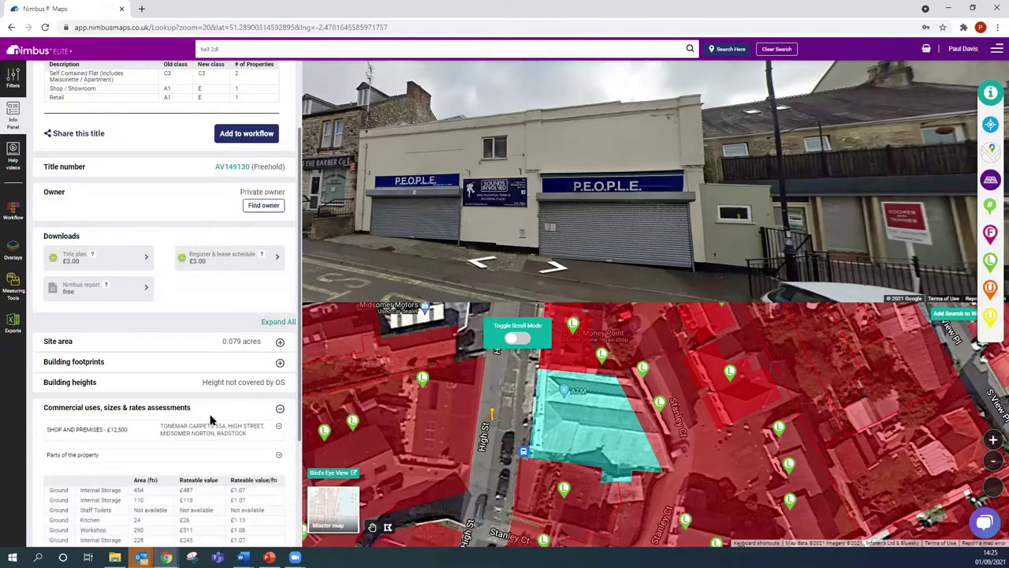
pyautogui.scroll(-3, 209, 418)
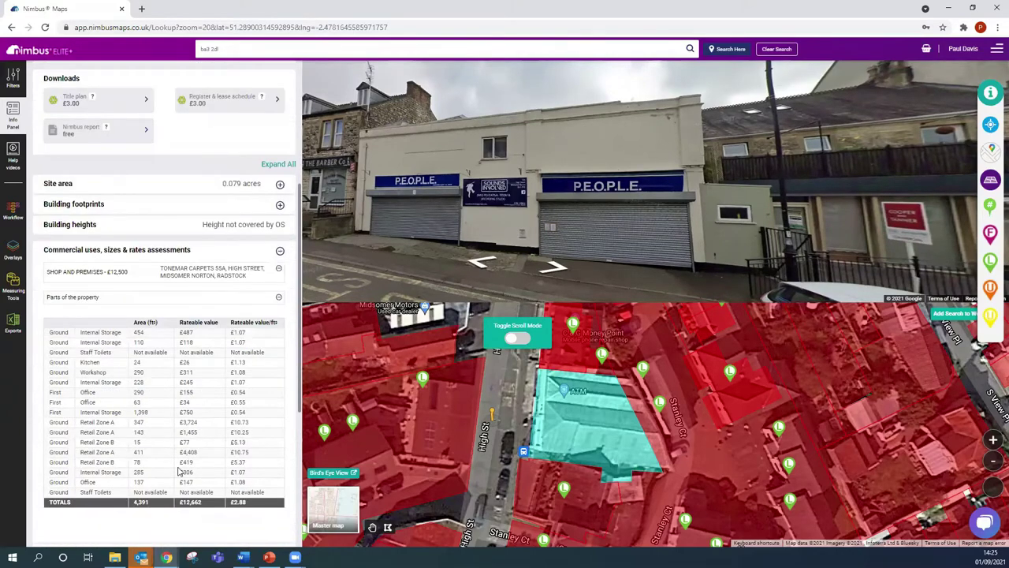
pyautogui.doubleClick(136, 503)
pyautogui.scroll(-3, 165, 439)
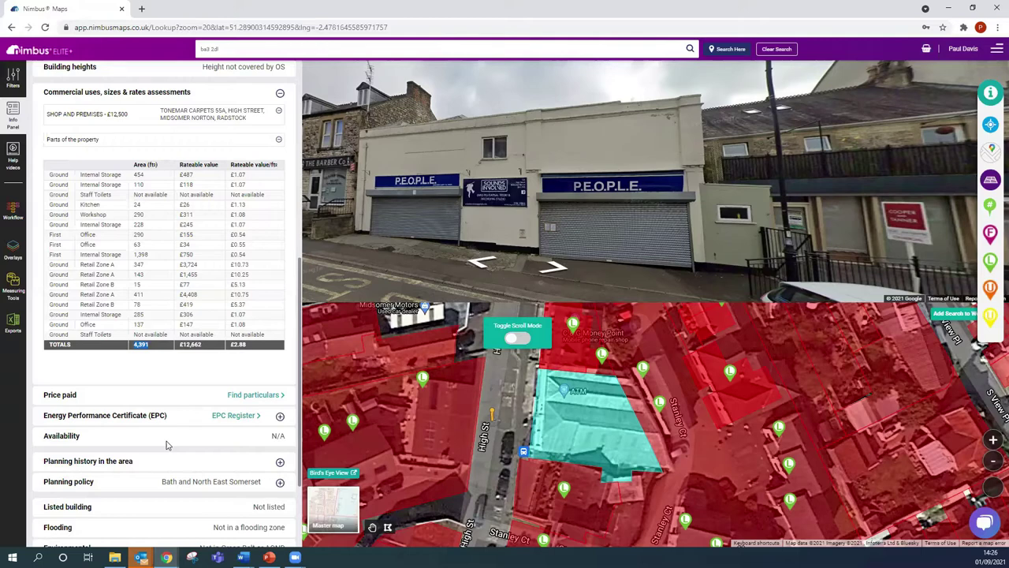
pyautogui.scroll(5, 169, 438)
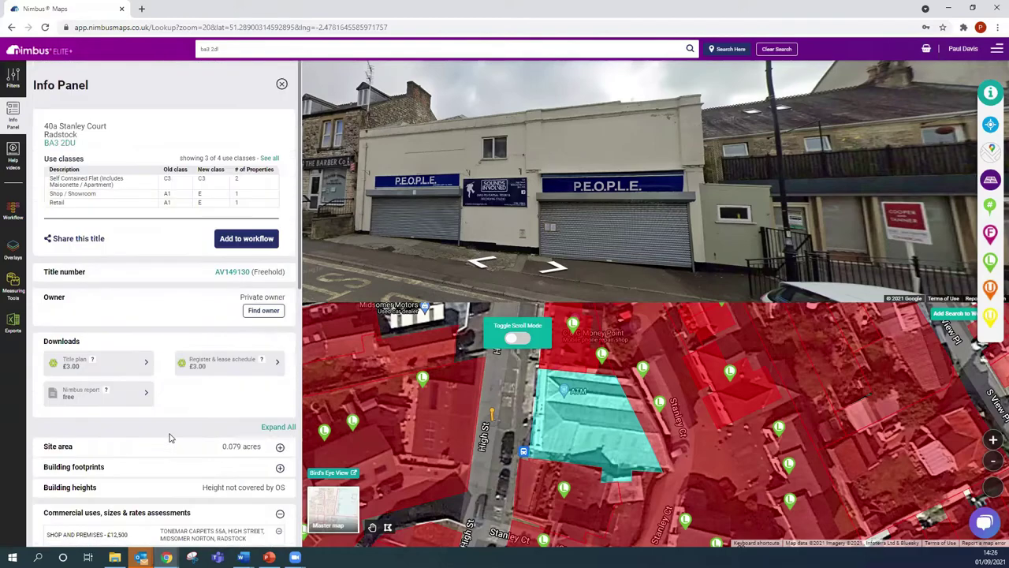
# Close the title details, overlay the average residential value (psf) on the map and check the rate on High Street beside the selected property
pyautogui.click(282, 84)
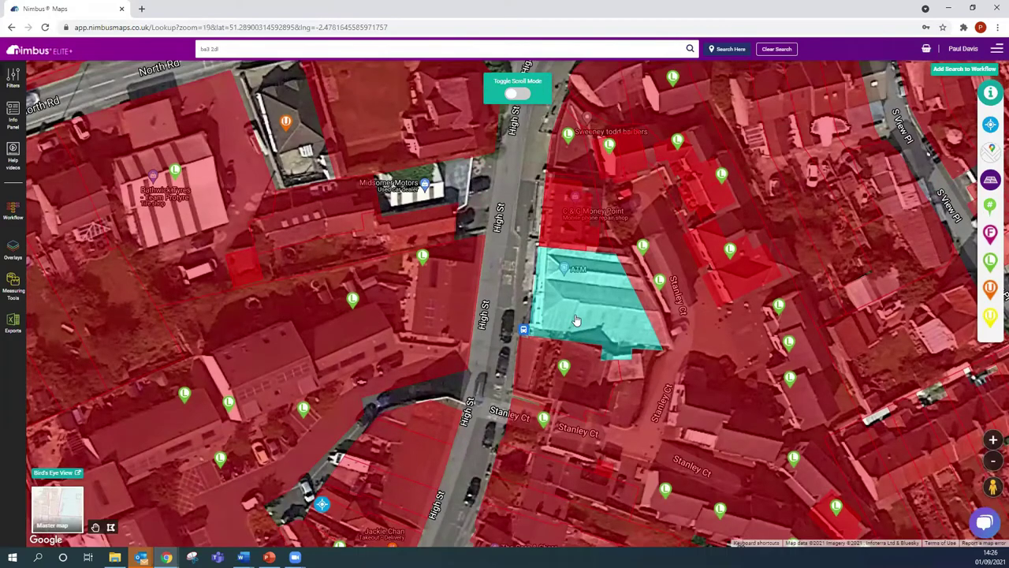
pyautogui.scroll(-1, 542, 263)
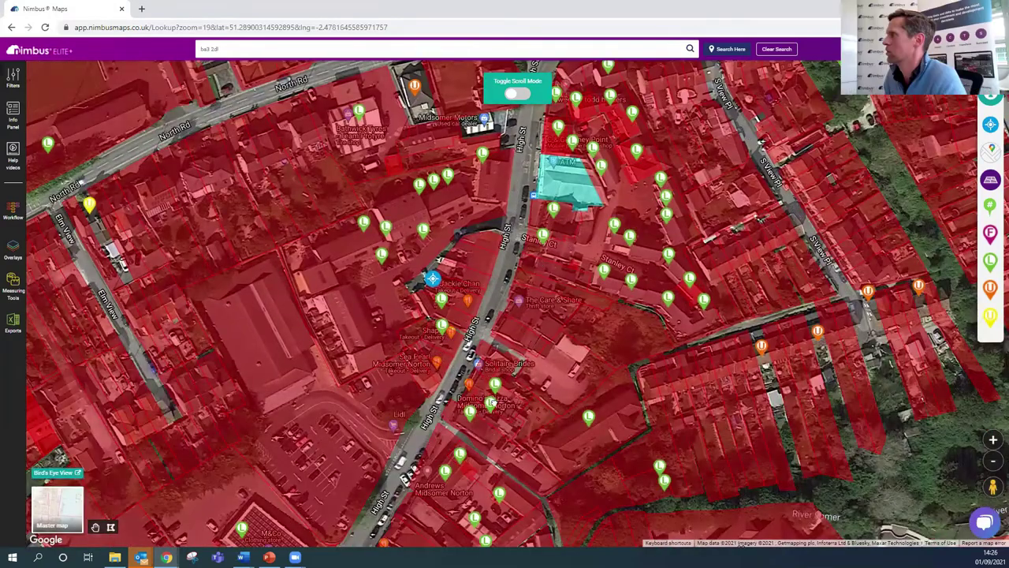
pyautogui.moveTo(80, 204); pyautogui.dragTo(49, 450)
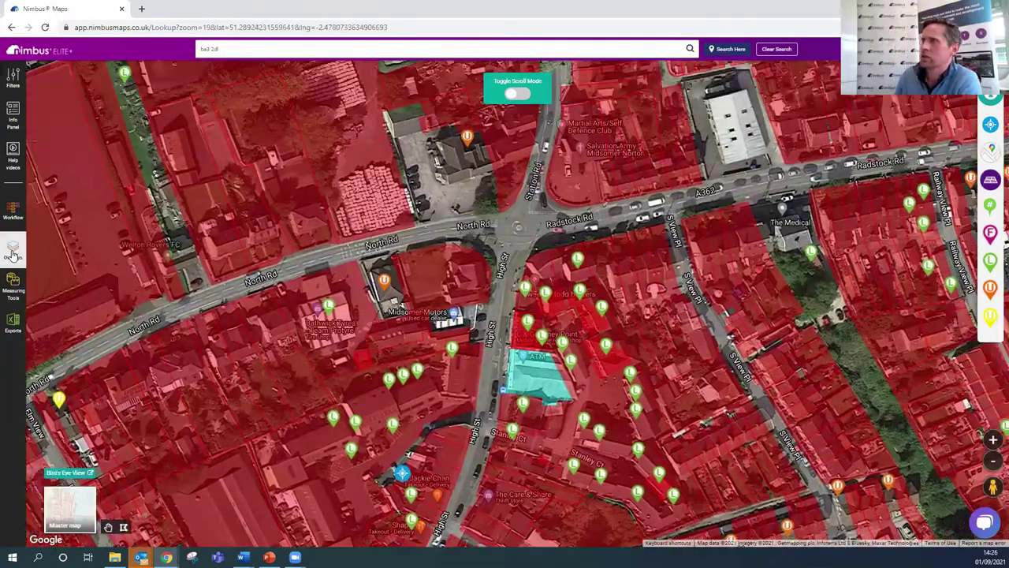
pyautogui.click(13, 249)
pyautogui.click(46, 246)
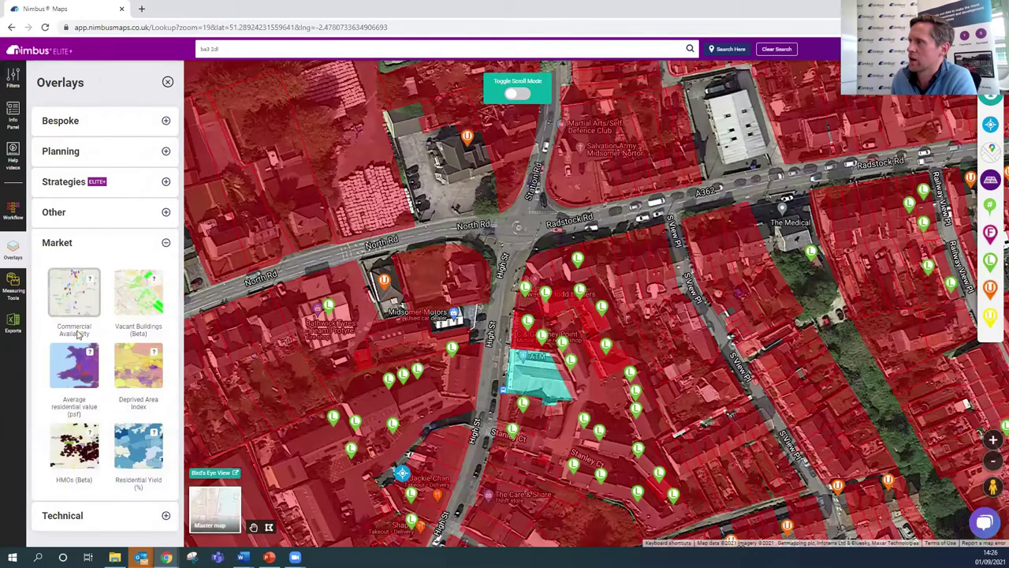
pyautogui.click(67, 381)
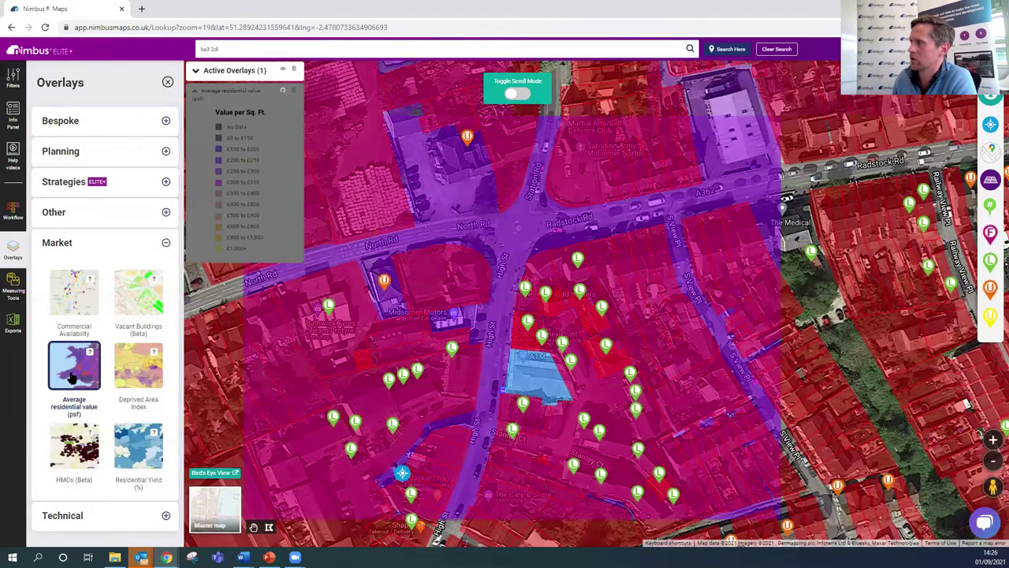
pyautogui.click(501, 327)
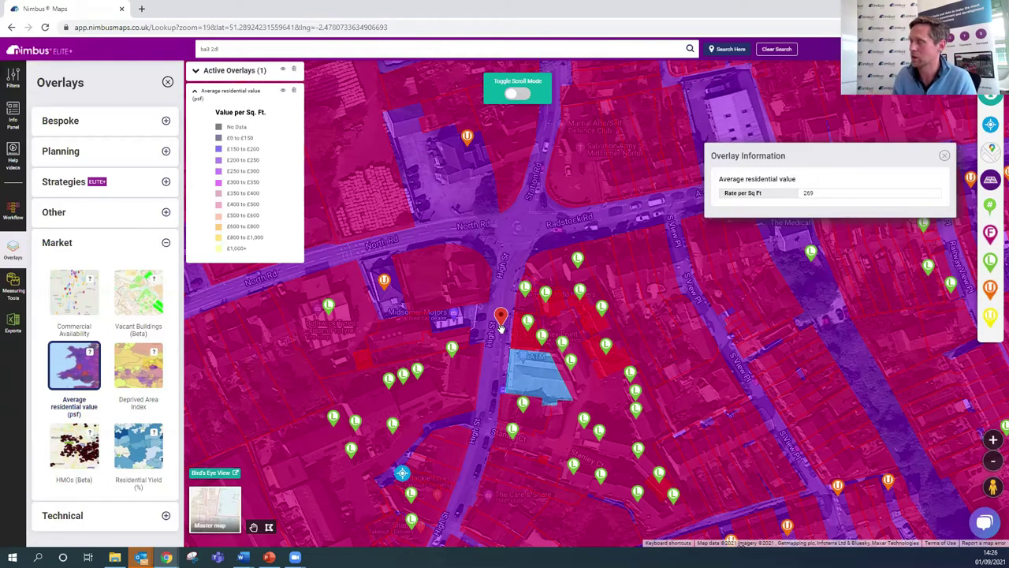
pyautogui.moveTo(820, 195); pyautogui.dragTo(801, 195)
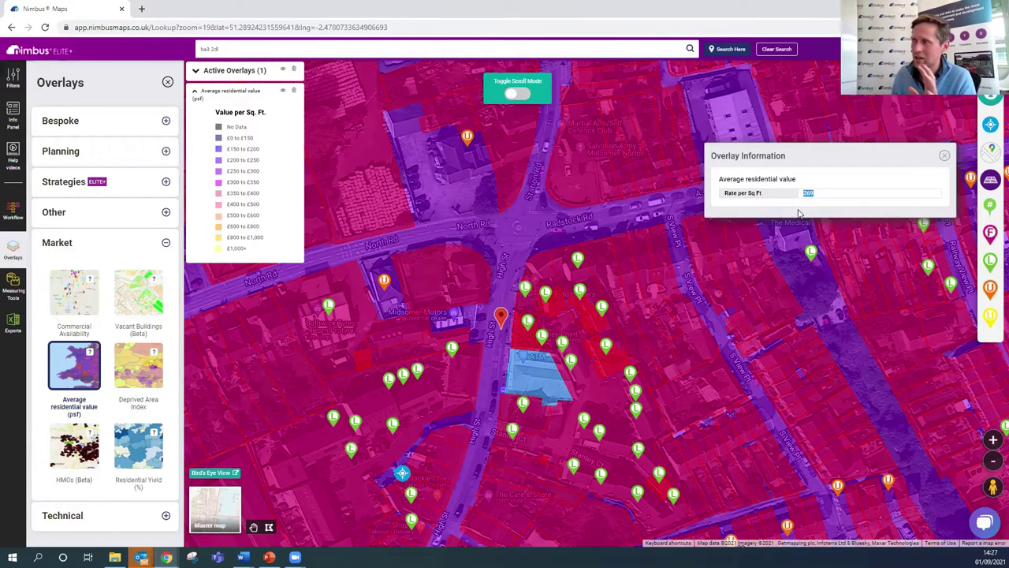
# Review the residential and commercial options of the sales comparables type filter and close the filters without changes
pyautogui.click(13, 75)
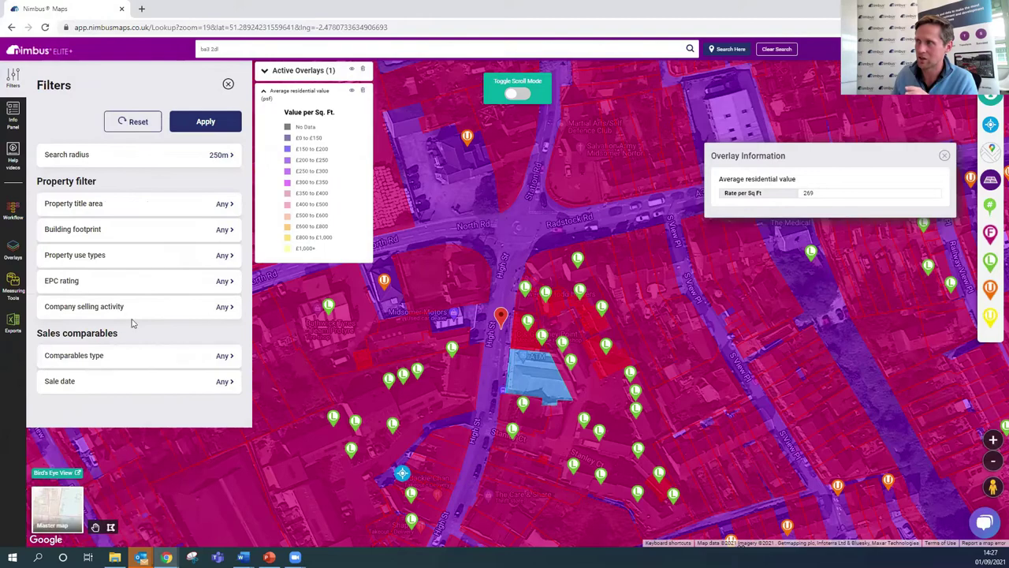
pyautogui.click(127, 361)
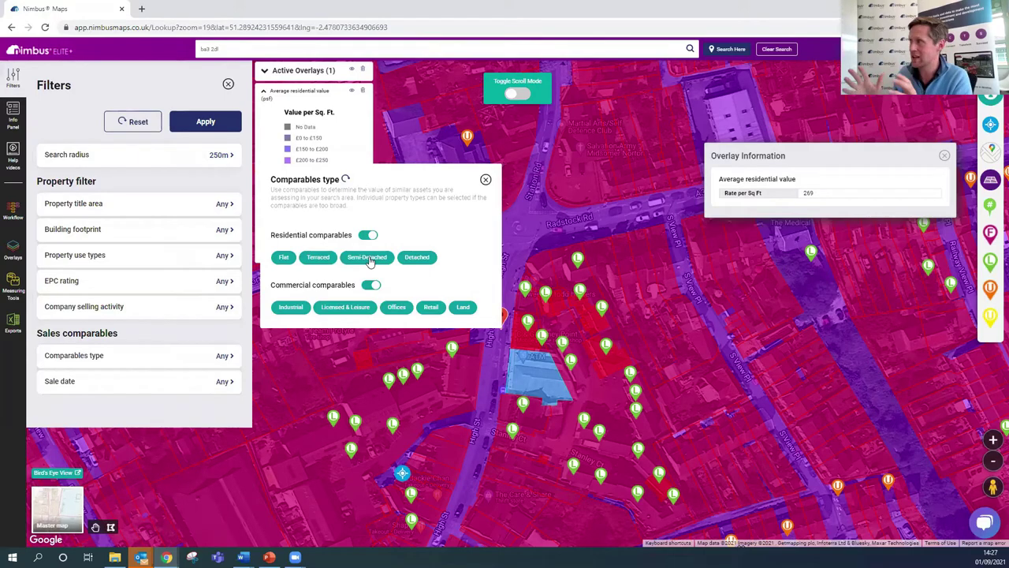
pyautogui.click(486, 180)
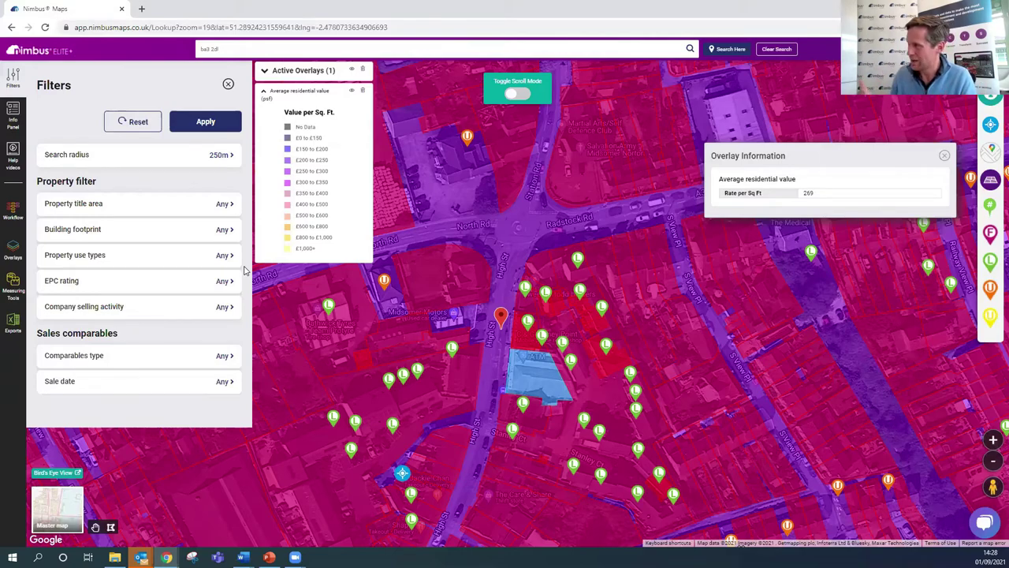
pyautogui.click(228, 85)
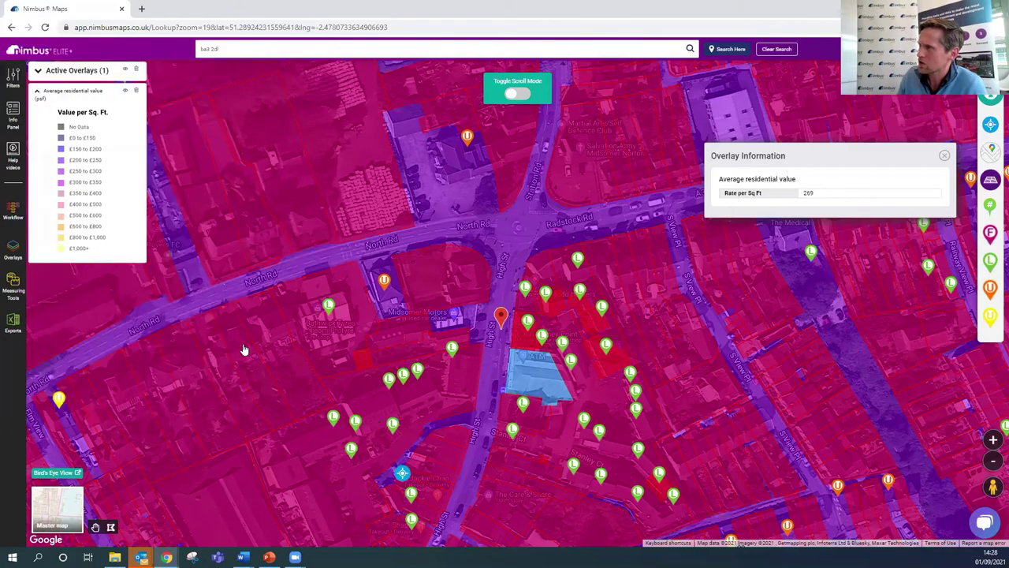
# Reopen the selected title's details and examine its commercial assessment, comparing the Retail Zone A rateable value per square foot with the overall rate
pyautogui.click(544, 383)
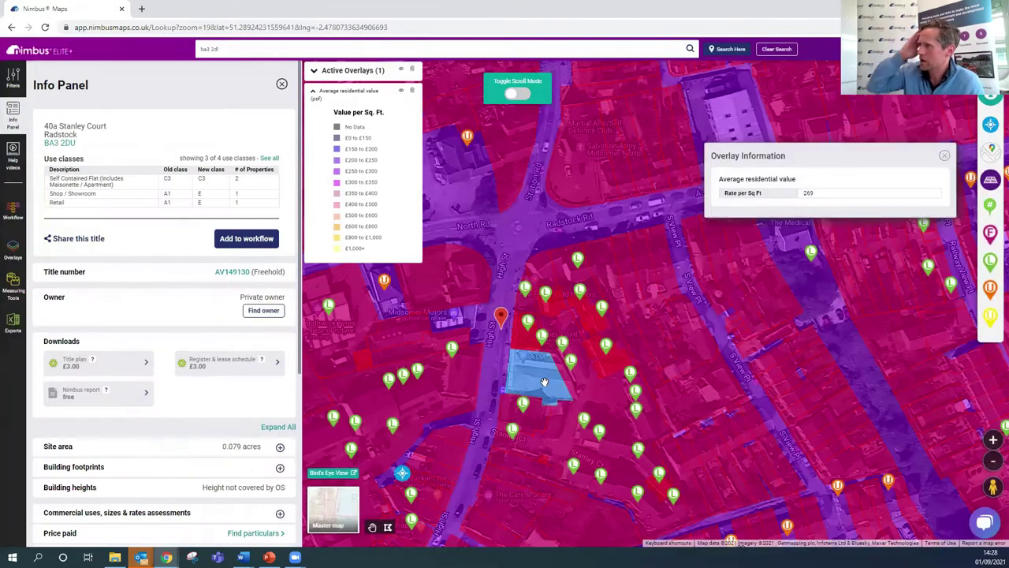
pyautogui.scroll(-2, 167, 351)
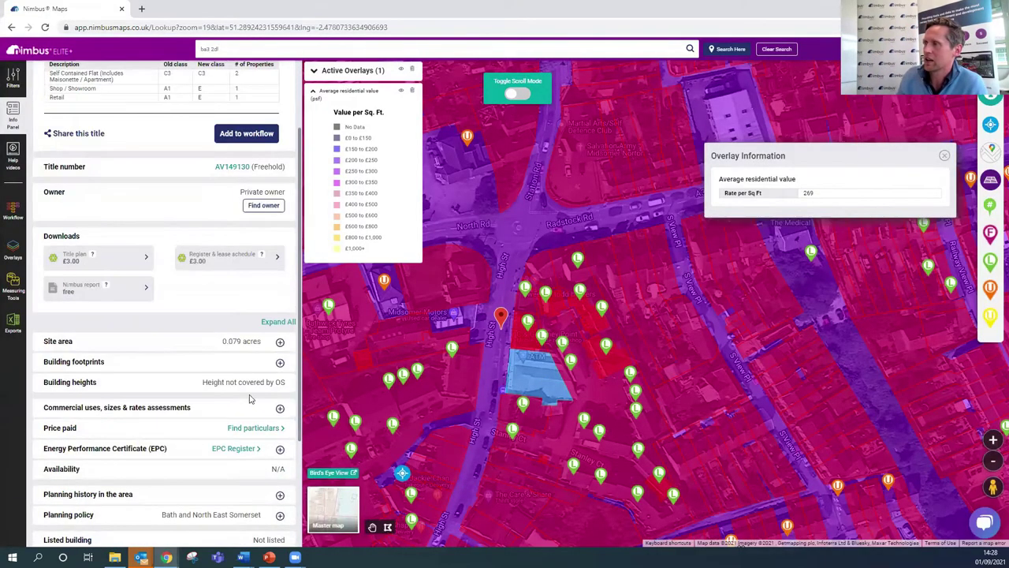
pyautogui.click(281, 407)
pyautogui.scroll(-2, 190, 426)
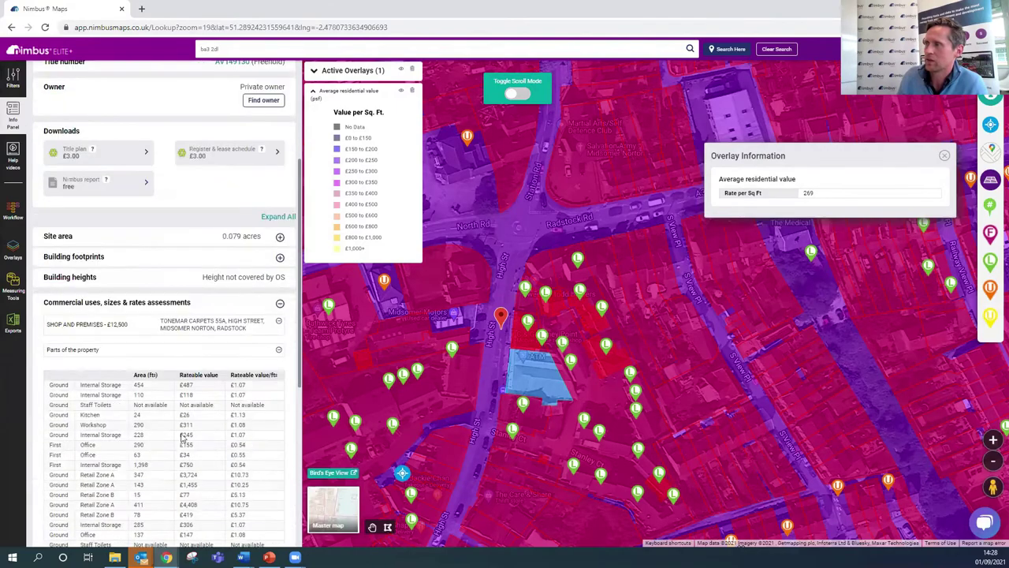
pyautogui.scroll(-1, 179, 446)
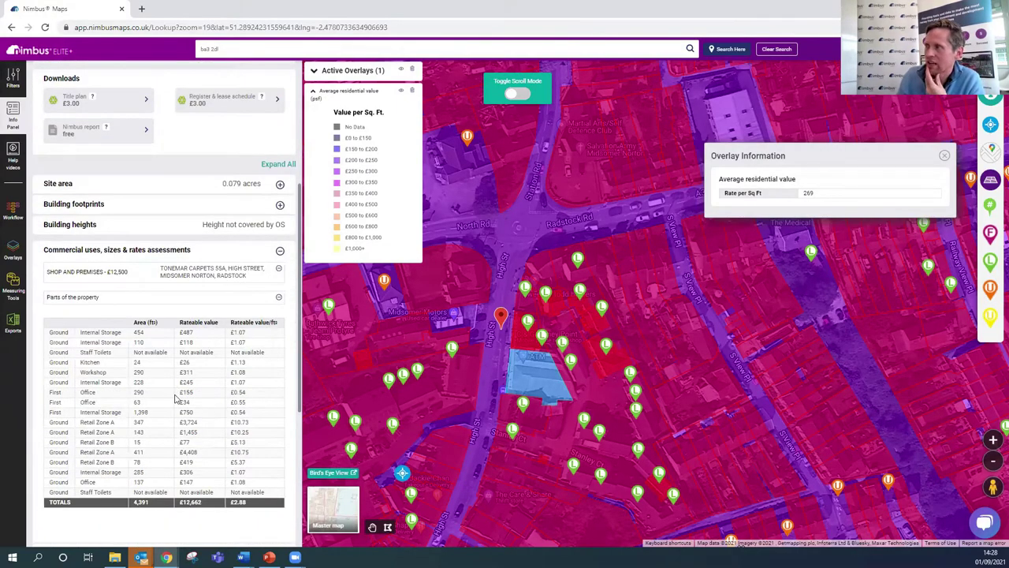
pyautogui.moveTo(256, 424); pyautogui.dragTo(230, 424)
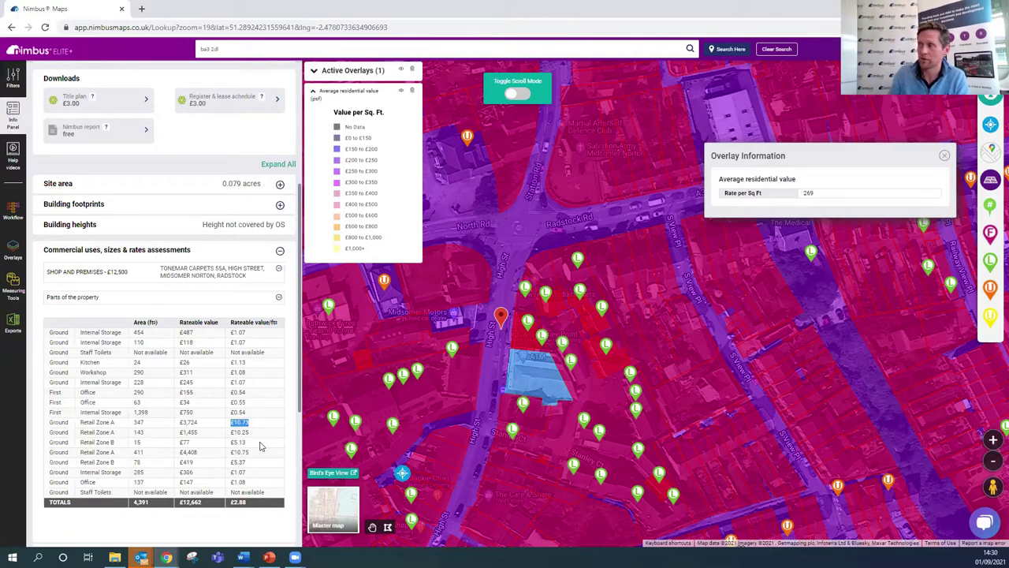
pyautogui.click(235, 499)
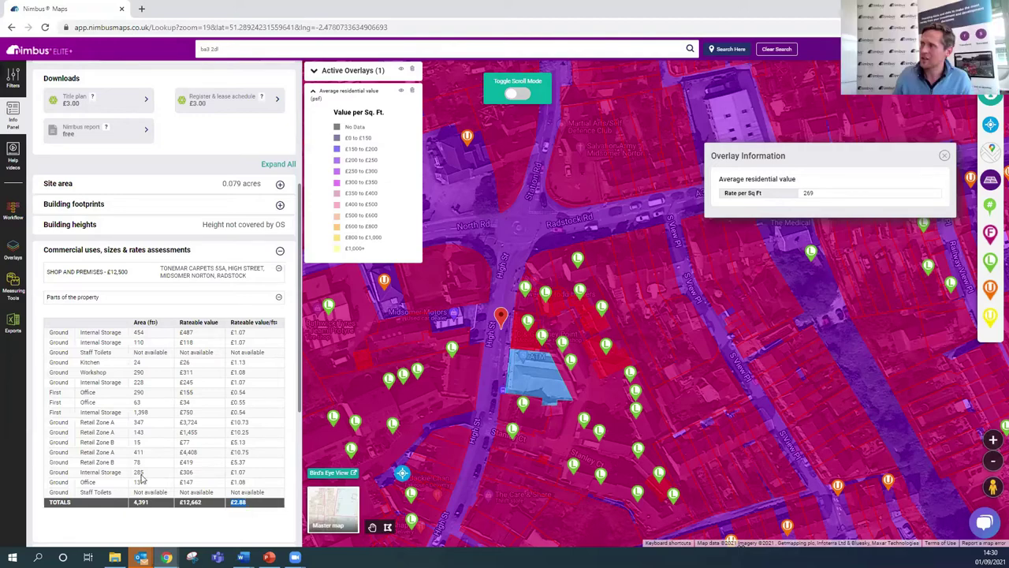
# Collapse the commercial assessment and review the title's remaining details and its self-contained flat use class
pyautogui.click(280, 250)
pyautogui.scroll(-1, 246, 341)
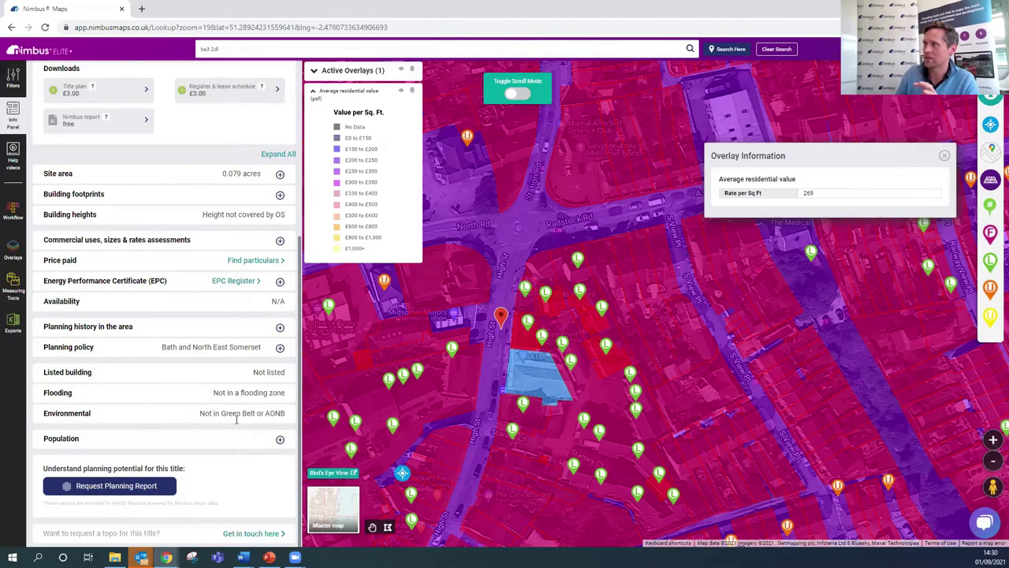
pyautogui.scroll(3, 234, 427)
pyautogui.scroll(1, 234, 426)
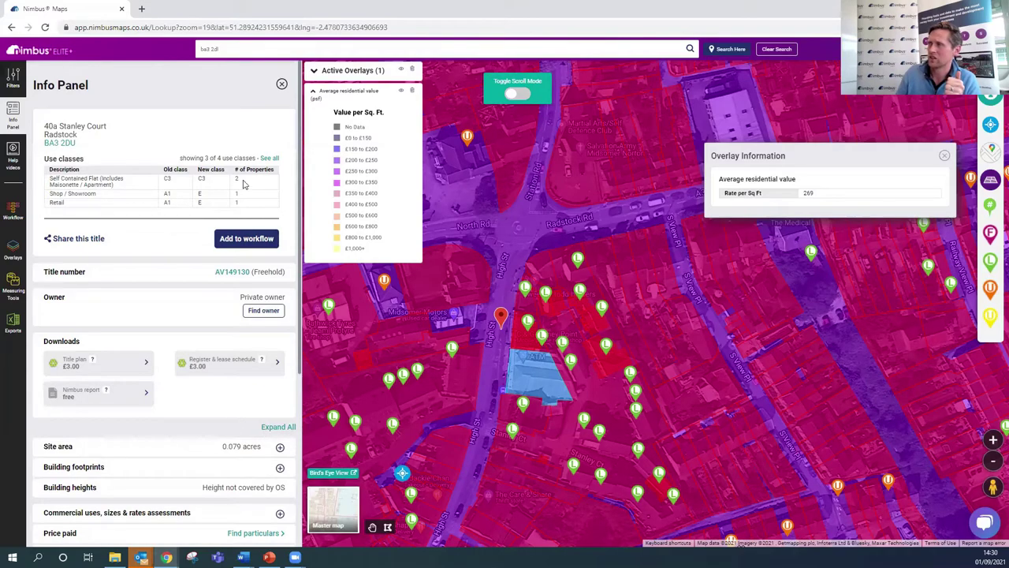
pyautogui.moveTo(239, 179); pyautogui.dragTo(51, 185)
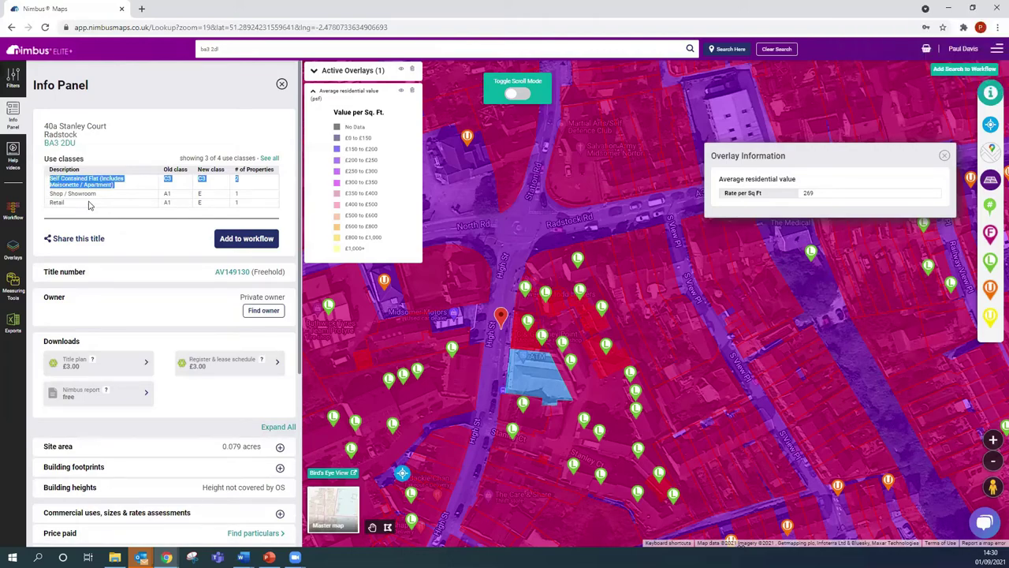
# Switch the base map to Master map, reselect the High Street title containing the Surgery and close the overlay information
pyautogui.click(332, 508)
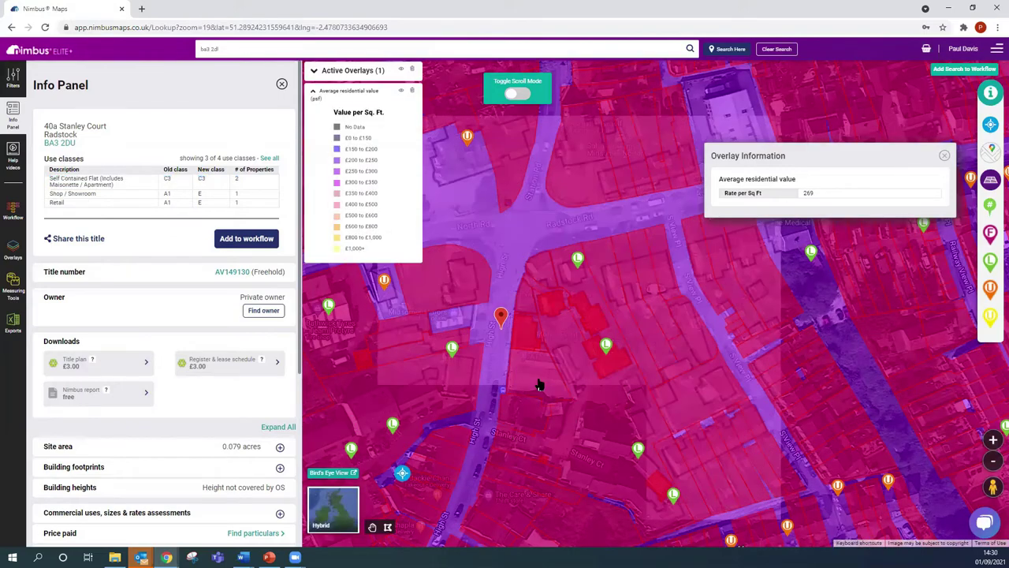
pyautogui.scroll(2, 538, 384)
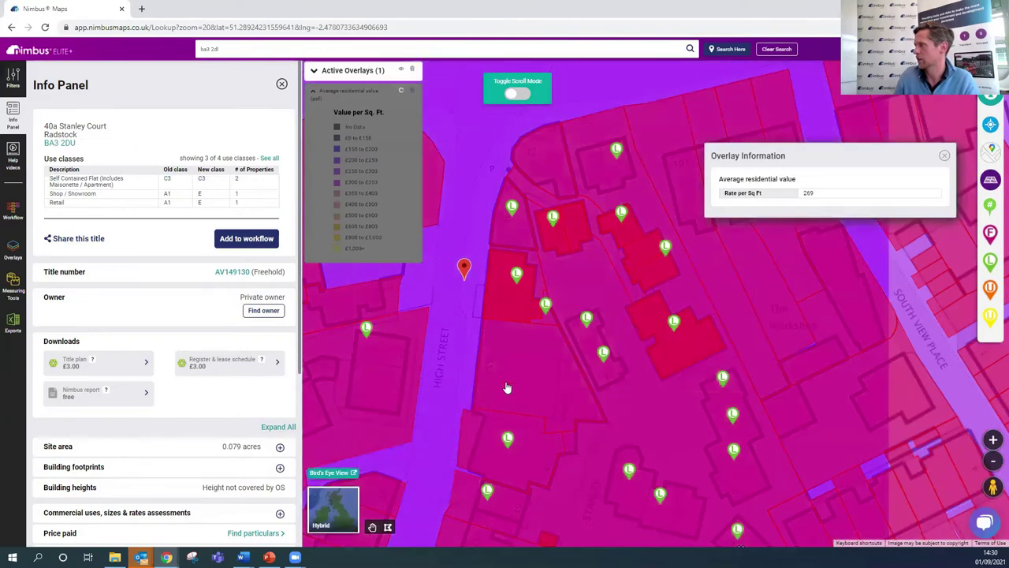
pyautogui.scroll(2, 514, 384)
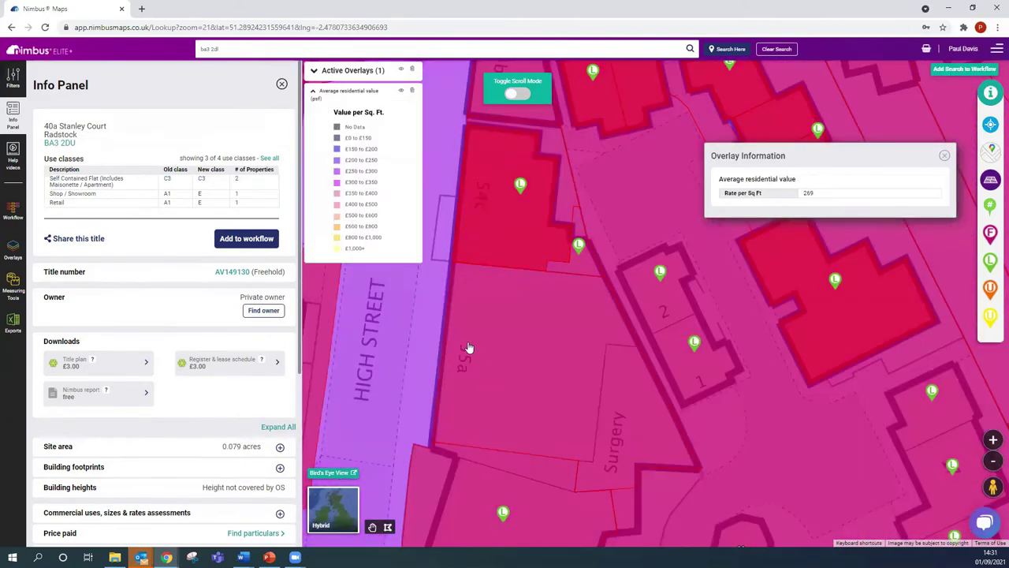
pyautogui.click(495, 384)
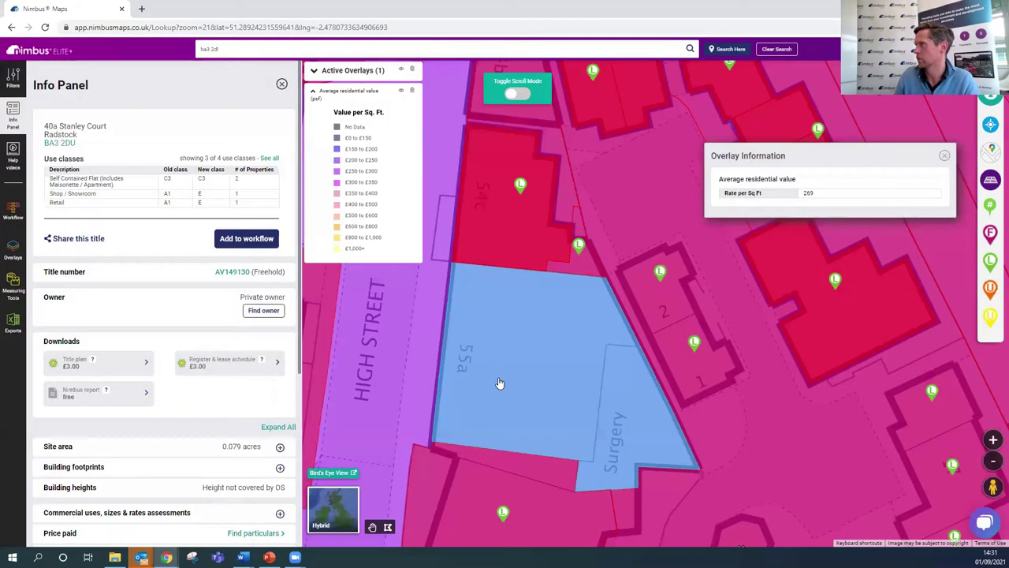
pyautogui.click(945, 156)
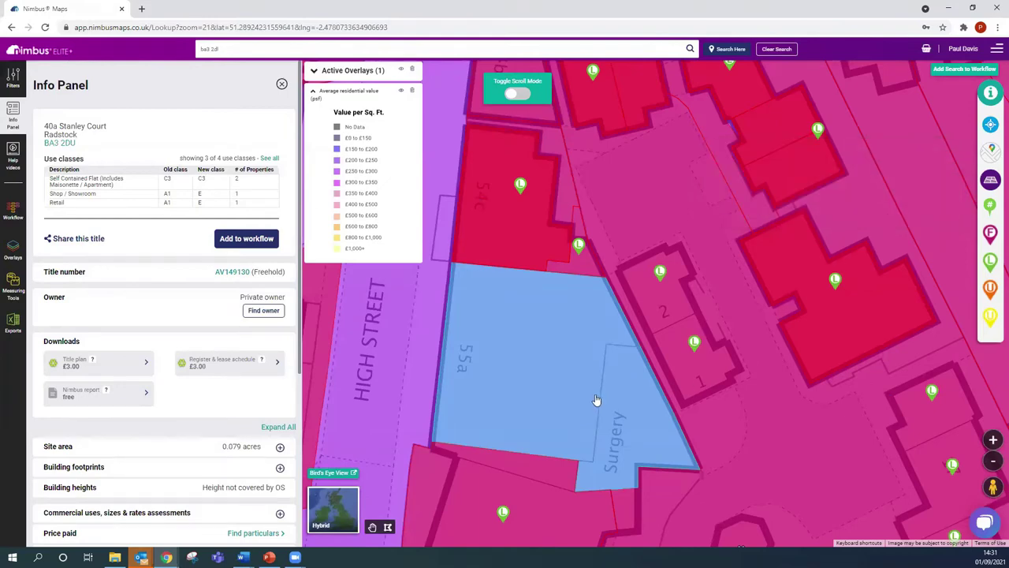
pyautogui.scroll(-1, 597, 400)
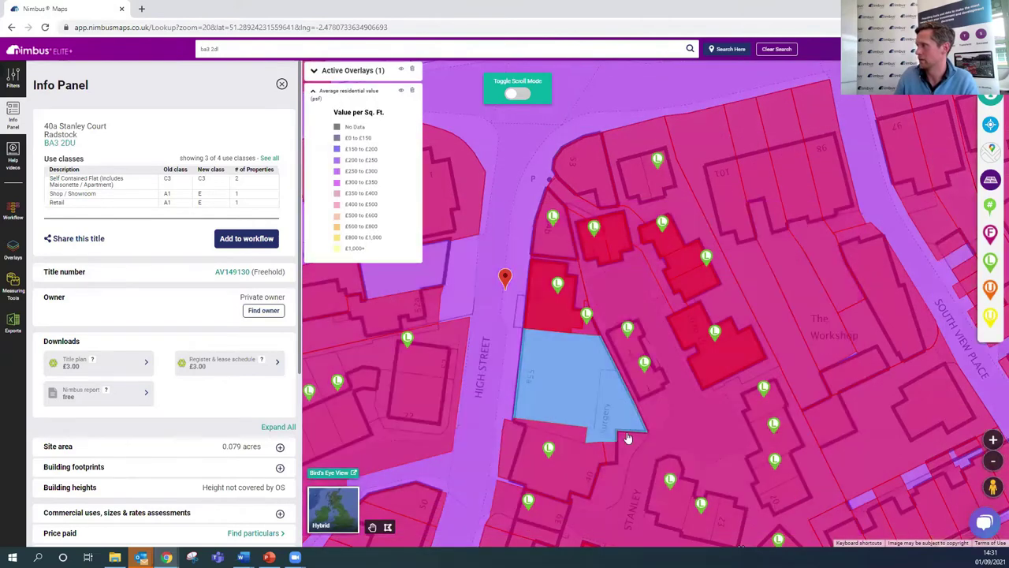
# Turn off the average residential value overlay and turn on the #9 Class MA: Commercial to Residential strategy overlay
pyautogui.click(12, 254)
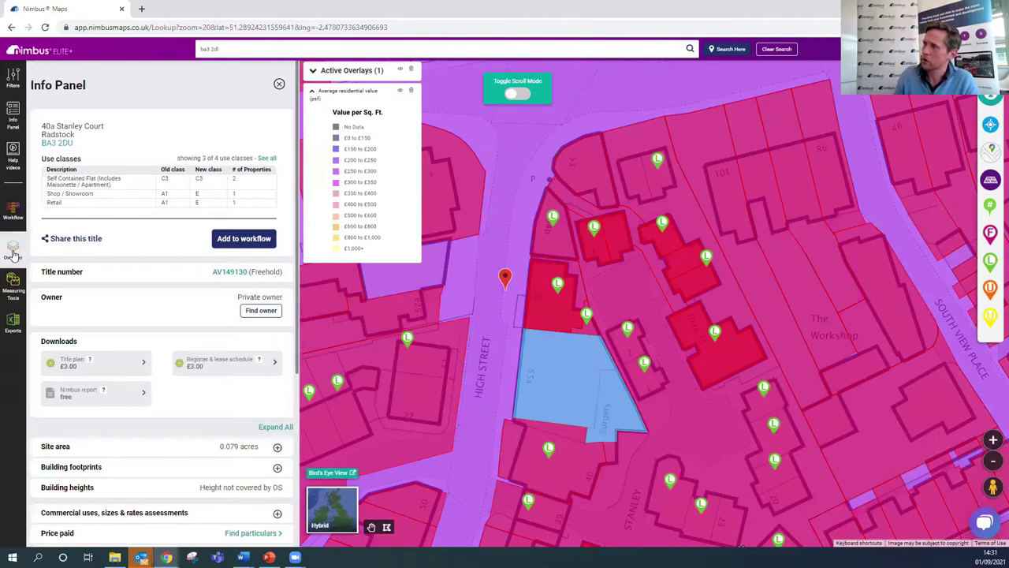
pyautogui.click(68, 369)
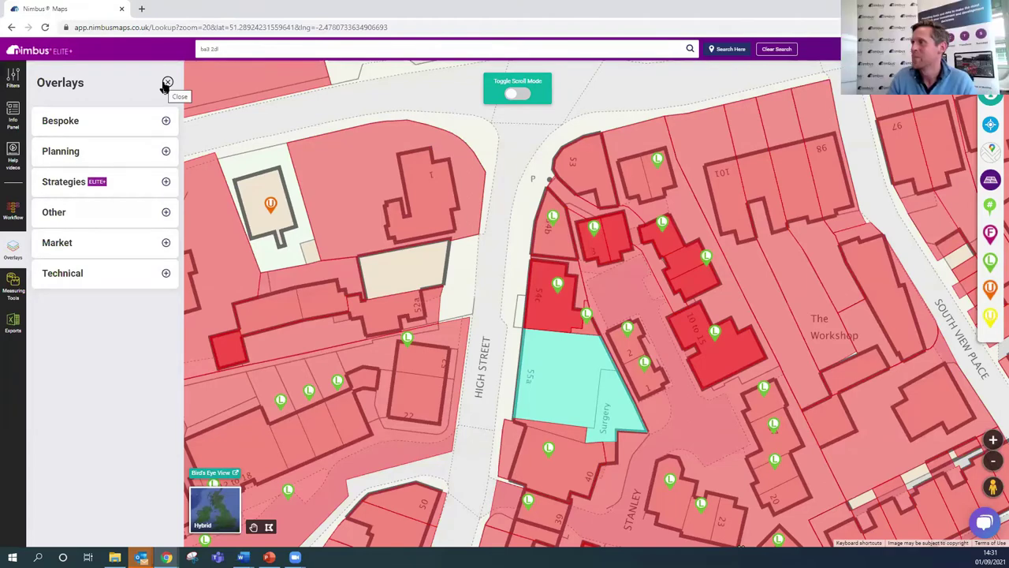
pyautogui.click(166, 242)
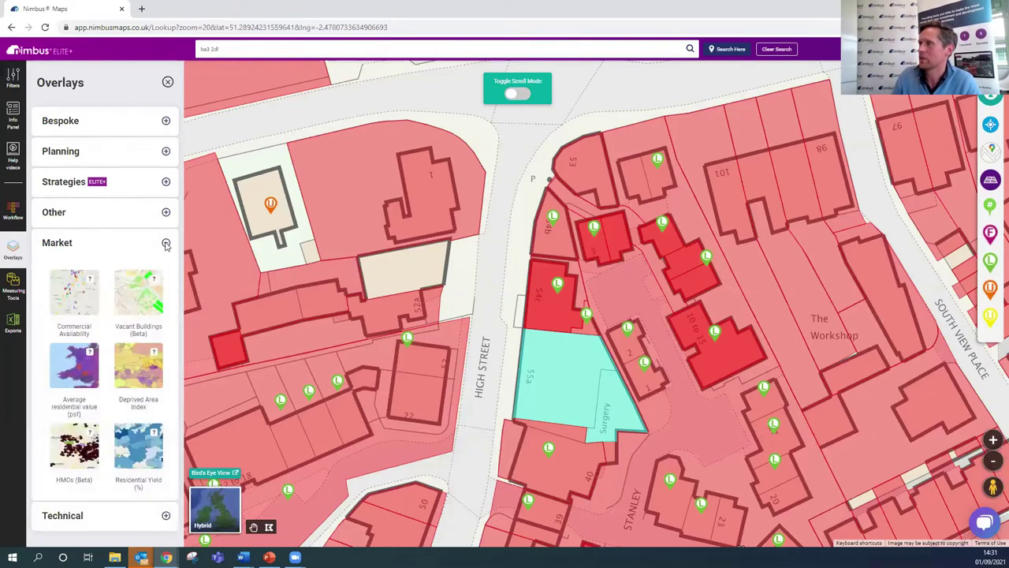
pyautogui.click(66, 233)
pyautogui.click(77, 187)
pyautogui.scroll(-1, 87, 414)
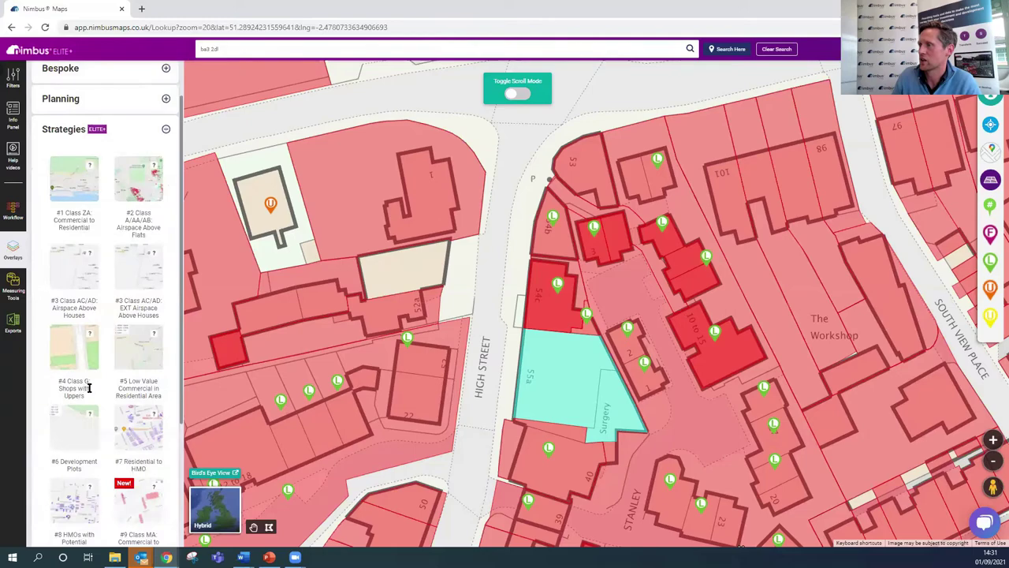
pyautogui.click(145, 500)
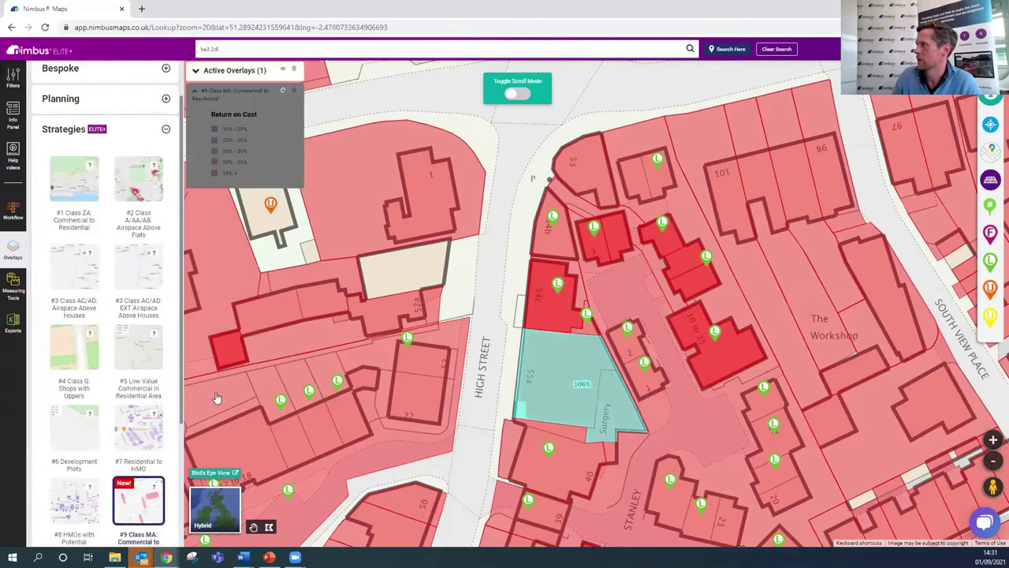
# Open the overlay information for the High Street title containing the Surgery and check its address, size and use against the title's listed use classes
pyautogui.click(565, 372)
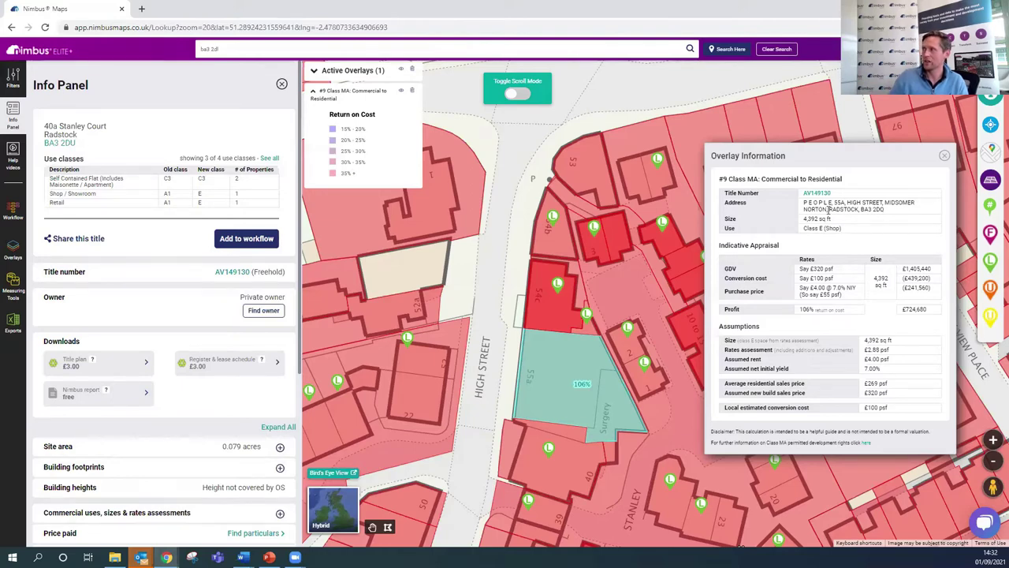
pyautogui.moveTo(836, 203); pyautogui.dragTo(885, 219)
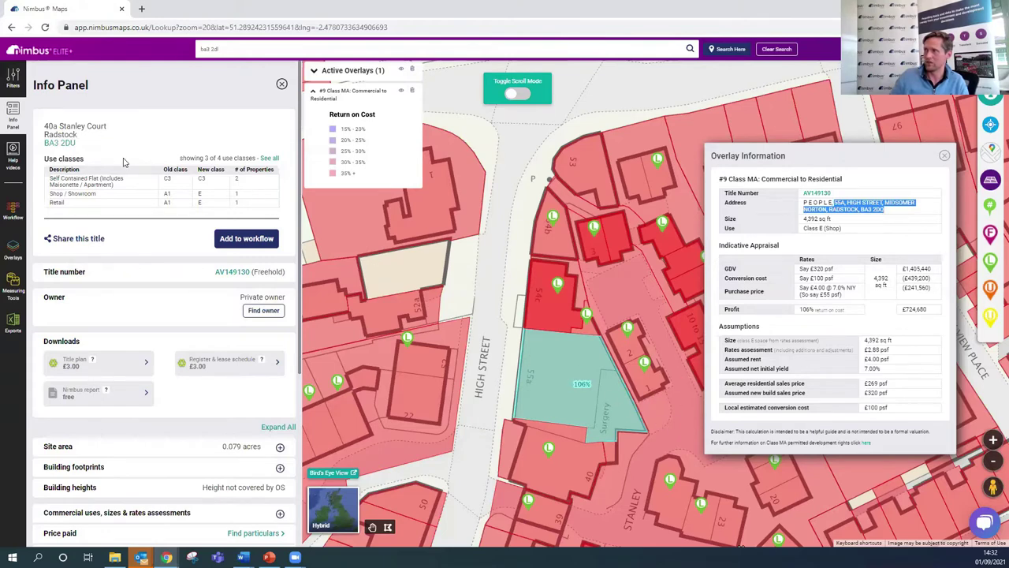
pyautogui.moveTo(242, 183); pyautogui.dragTo(51, 181)
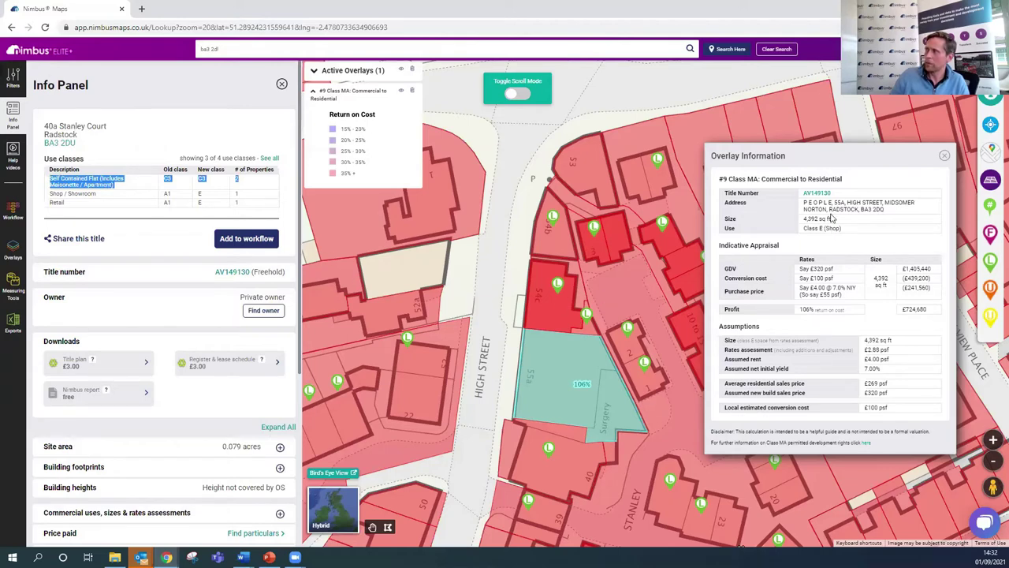
pyautogui.moveTo(834, 219); pyautogui.dragTo(799, 221)
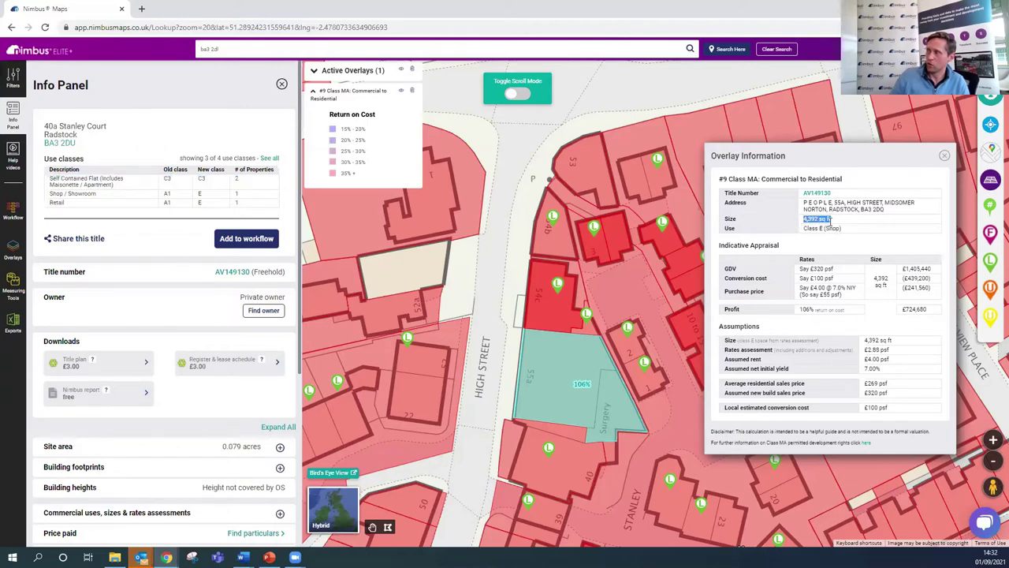
pyautogui.moveTo(842, 229); pyautogui.dragTo(823, 228)
pyautogui.click(837, 230)
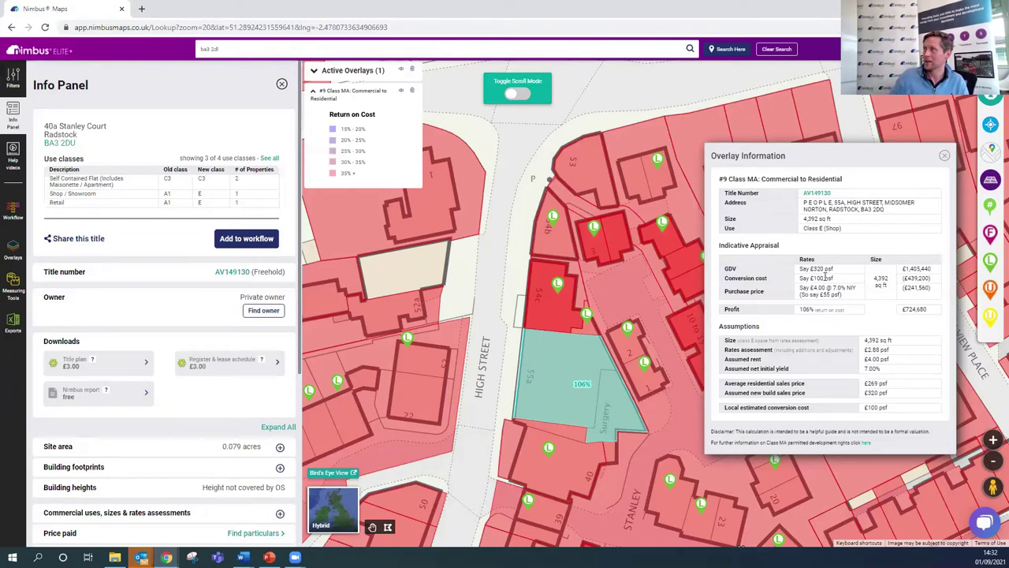
# Examine the indicative appraisal's conversion cost, purchase price assumptions, profit and return on cost, and close the overlay information
pyautogui.doubleClick(820, 278)
pyautogui.click(824, 288)
pyautogui.doubleClick(824, 289)
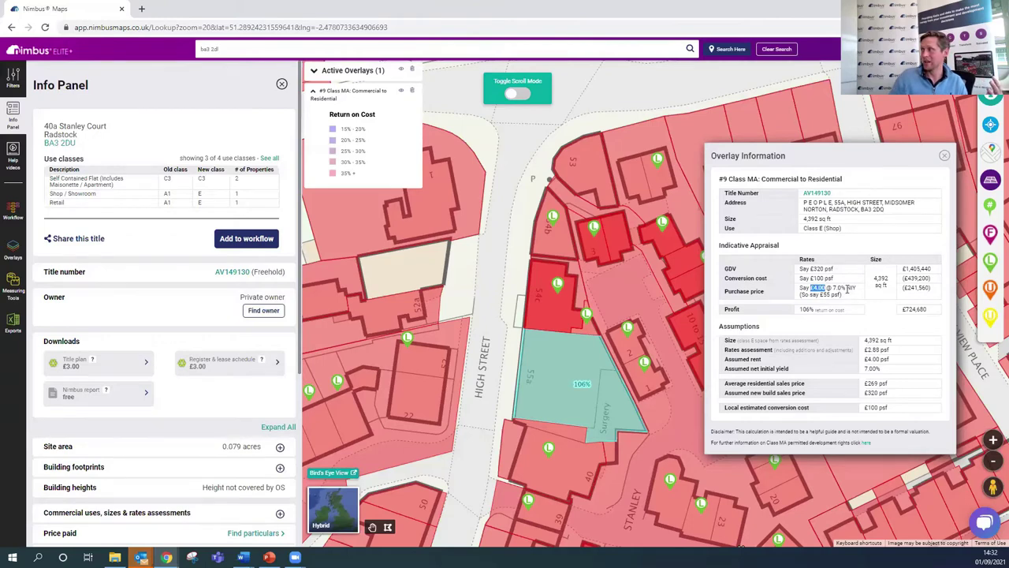
pyautogui.moveTo(847, 288); pyautogui.dragTo(830, 286)
pyautogui.click(836, 289)
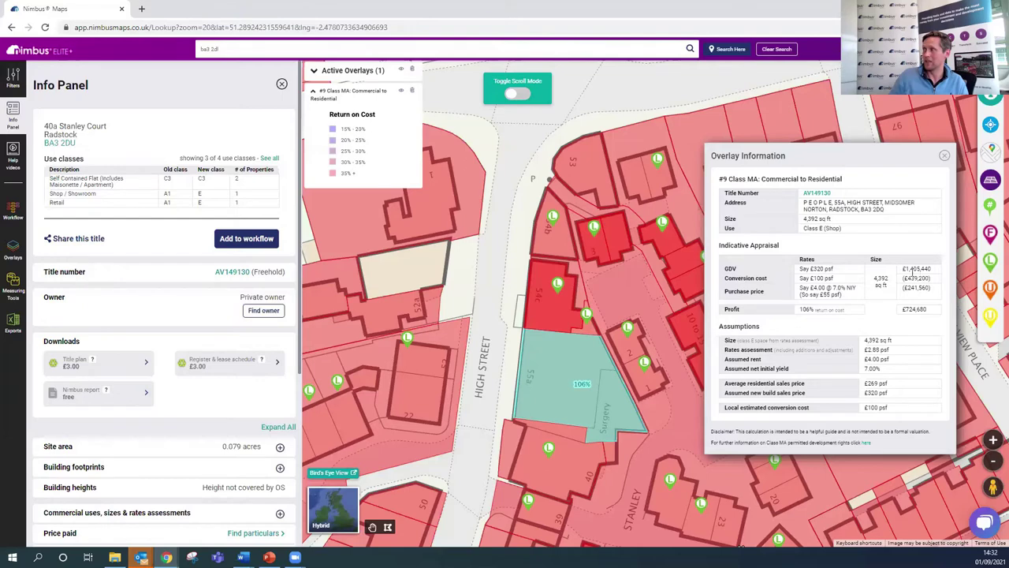
pyautogui.moveTo(926, 310); pyautogui.dragTo(898, 311)
pyautogui.click(802, 312)
pyautogui.moveTo(929, 312); pyautogui.dragTo(899, 315)
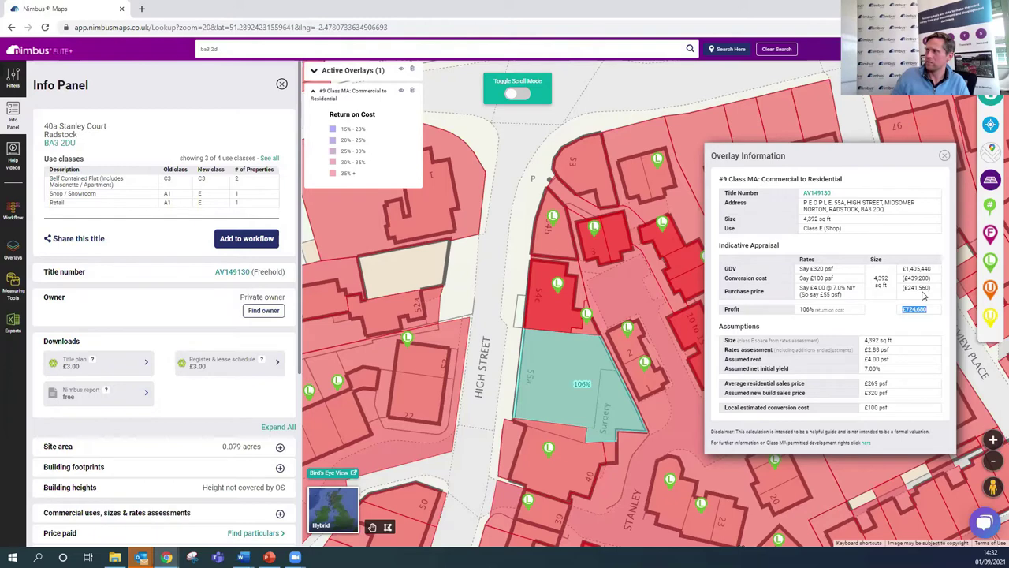
pyautogui.moveTo(937, 290); pyautogui.dragTo(900, 307)
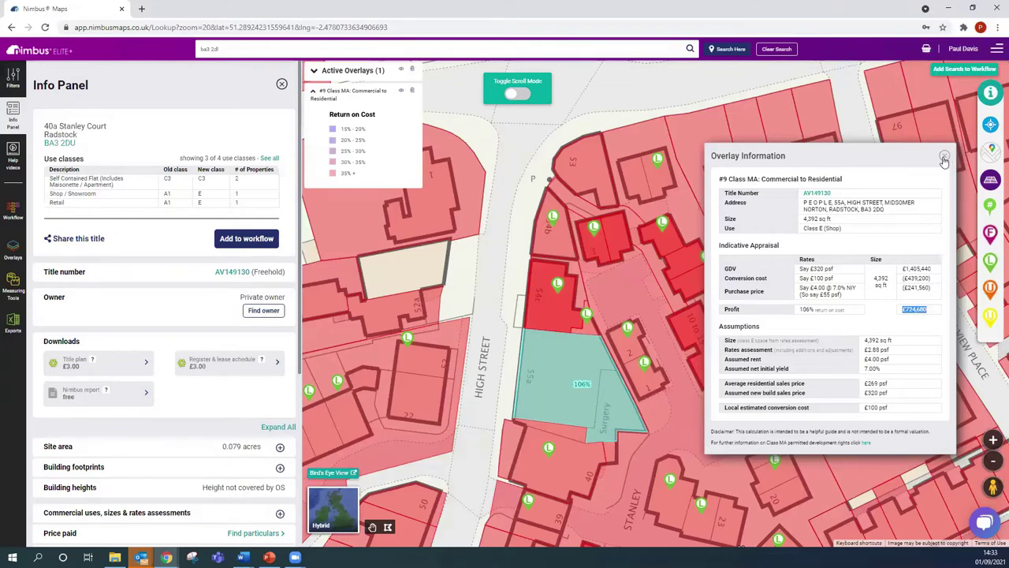
pyautogui.click(945, 160)
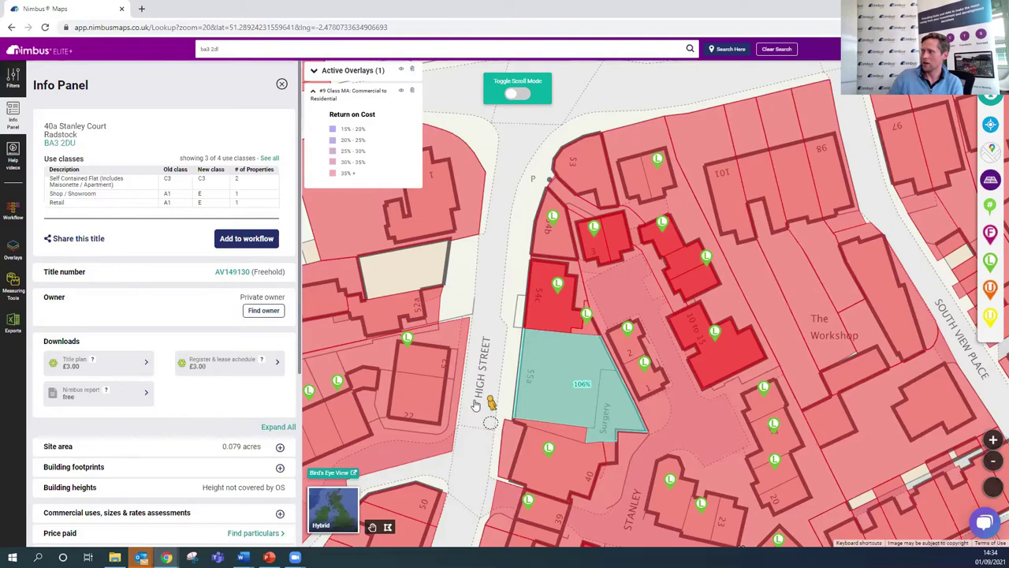
# Open Street View on High Street outside the selected title and inspect the P.E.O.P.L.E. shopfront and its neighbouring buildings
pyautogui.click(492, 364)
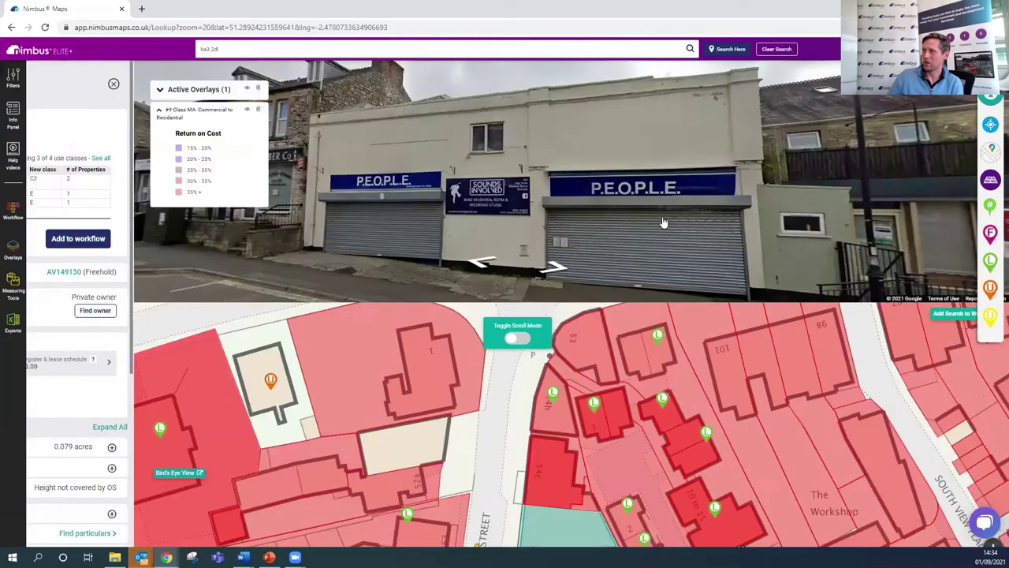
pyautogui.click(556, 267)
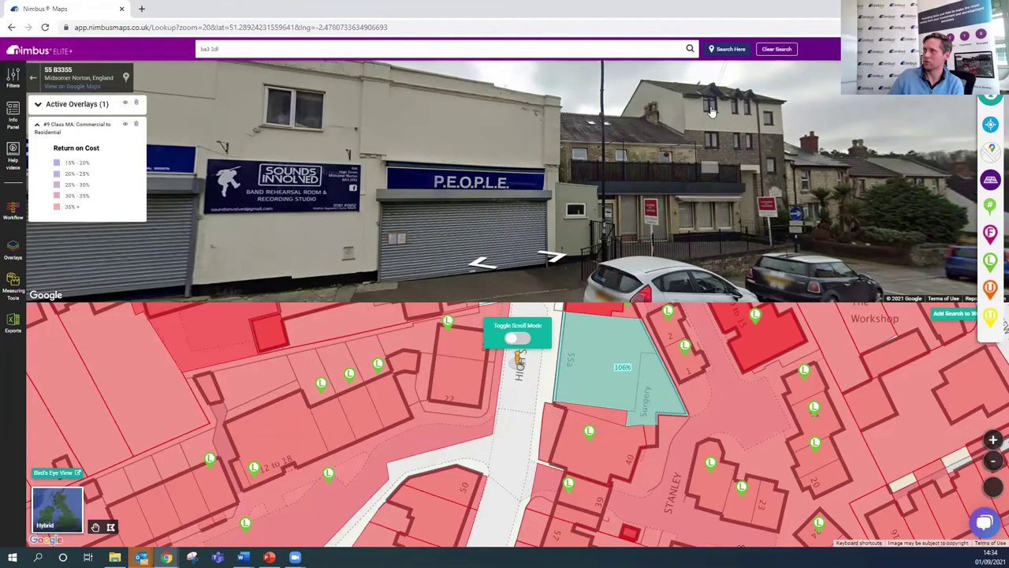
pyautogui.click(606, 136)
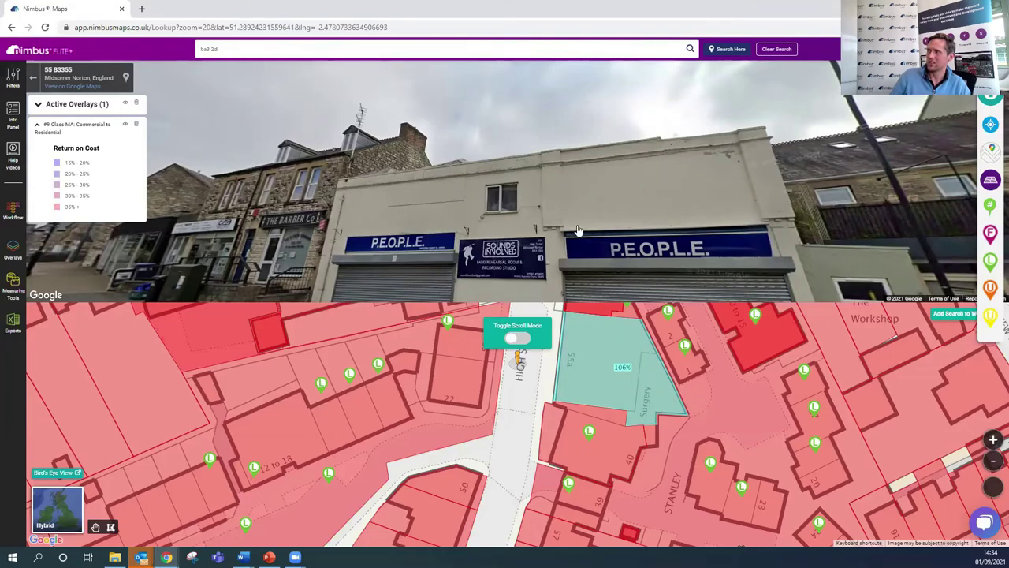
pyautogui.click(586, 165)
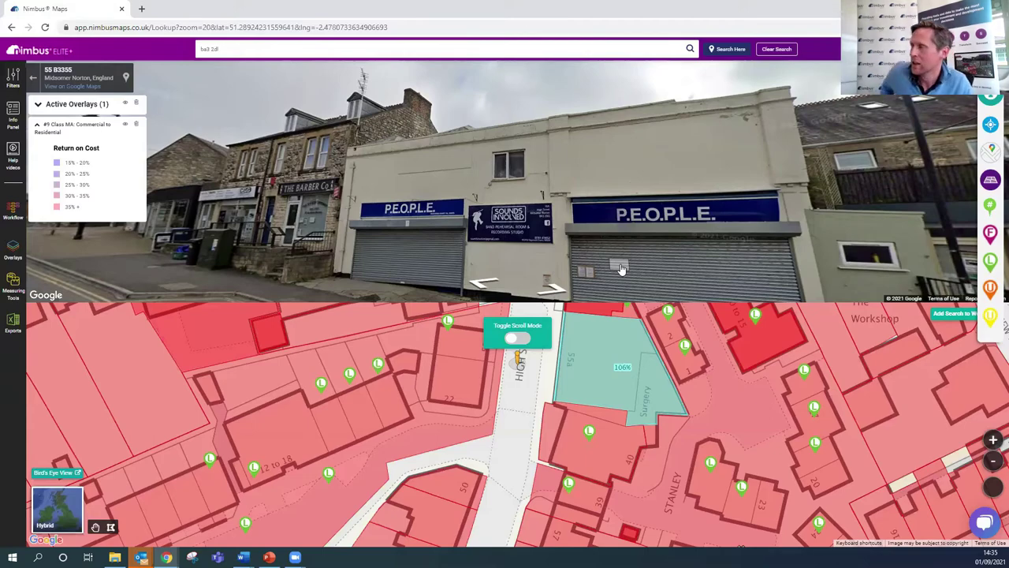
# Reopen the highlighted title's details and copy the planning authority name from its planning policy entry
pyautogui.click(609, 347)
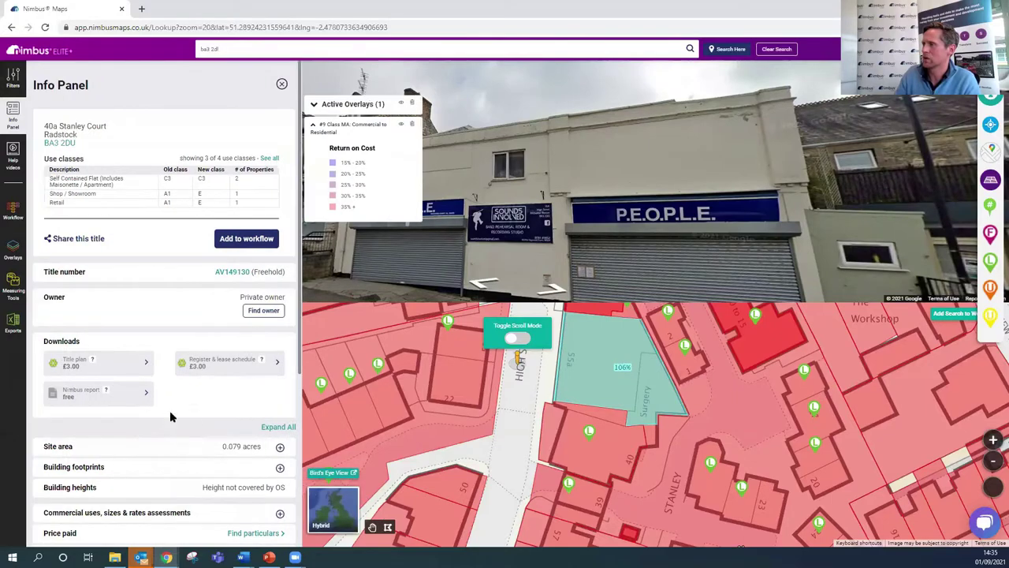
pyautogui.scroll(-2, 170, 410)
pyautogui.scroll(-1, 166, 418)
pyautogui.moveTo(162, 464); pyautogui.dragTo(262, 468)
pyautogui.hotkey('ctrl', 'c')
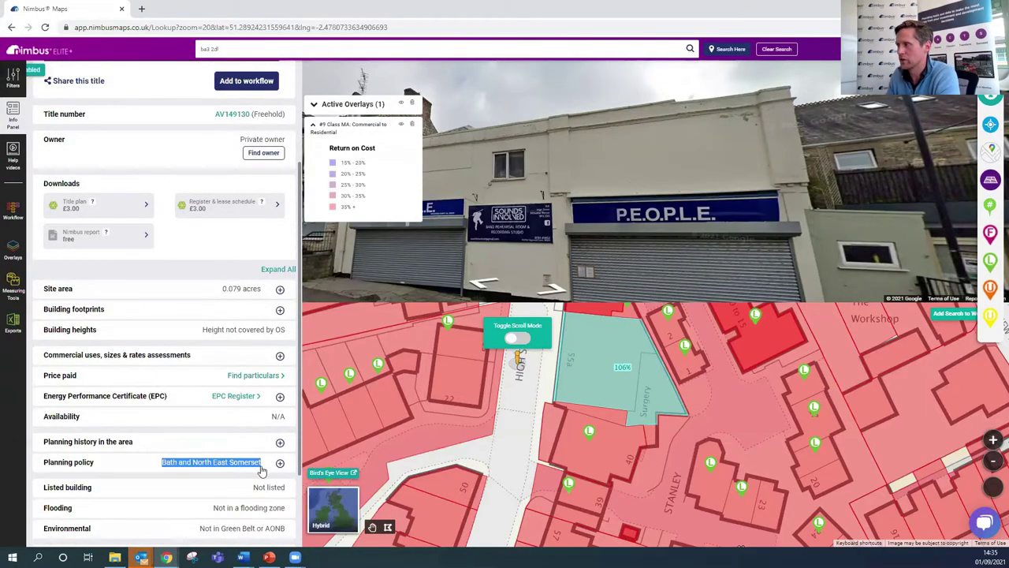
# Set up a planning export for the Bath and North East Somerset authority with the Residential opportunities preset
pyautogui.click(13, 323)
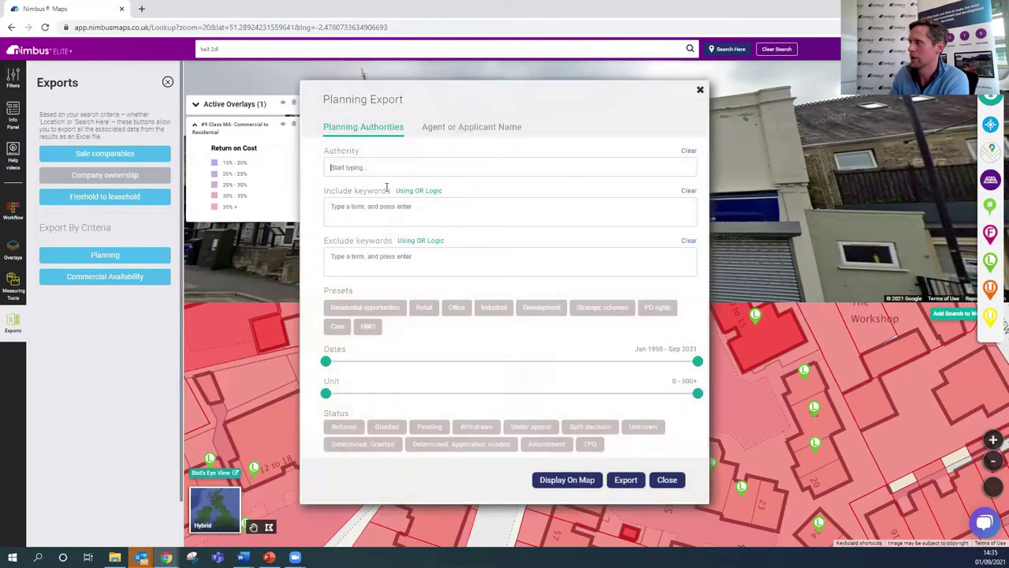
pyautogui.click(383, 167)
pyautogui.hotkey('ctrl', 'v')
pyautogui.click(385, 175)
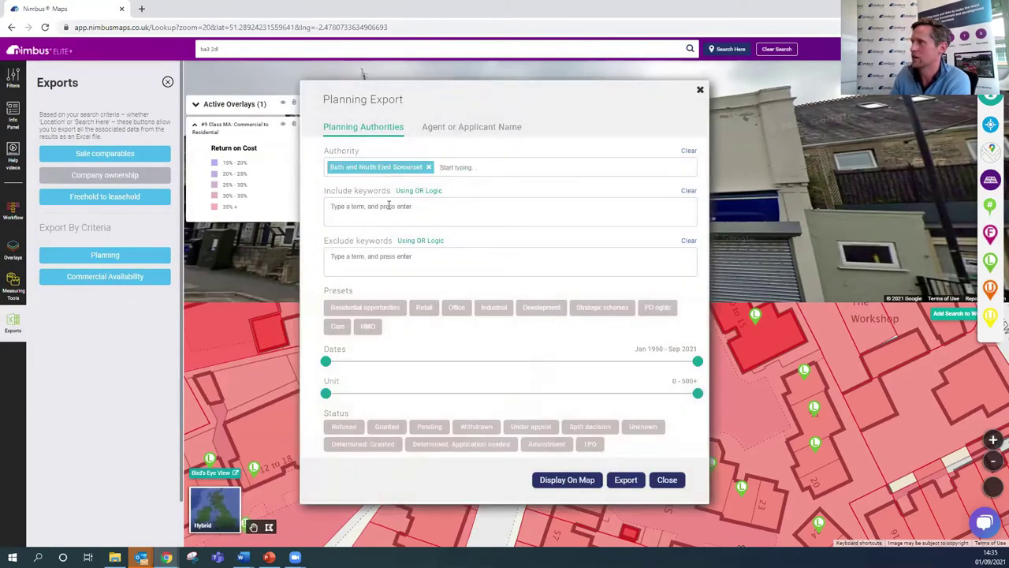
pyautogui.click(383, 314)
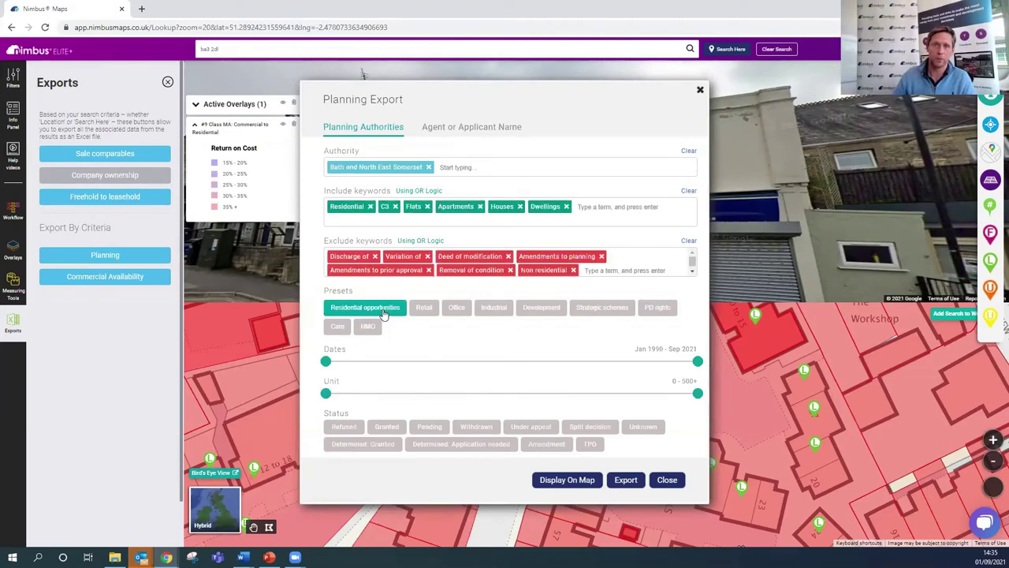
# Export the planning data, open the downloaded spreadsheet in Excel and enable editing
pyautogui.click(626, 480)
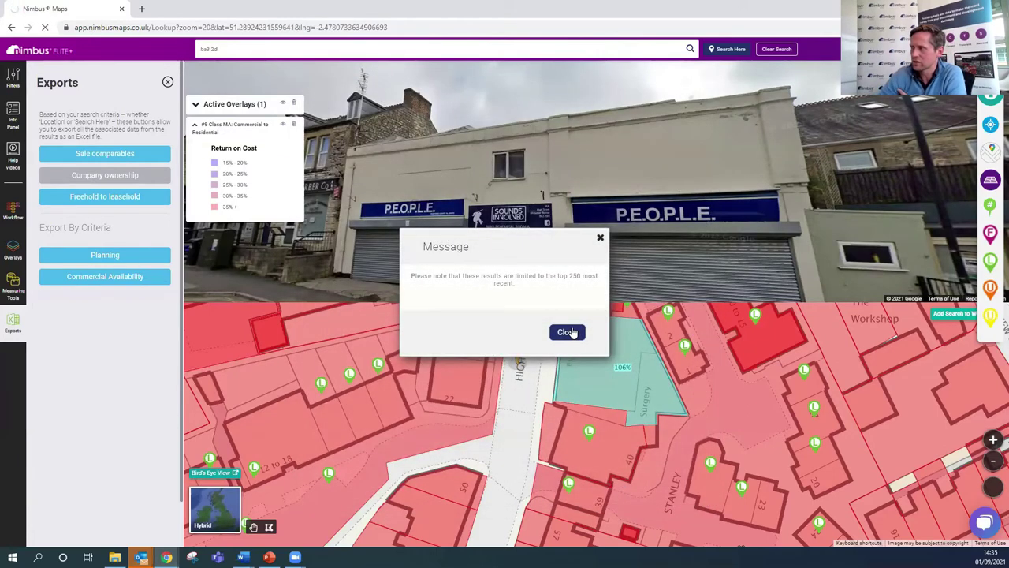
pyautogui.click(567, 332)
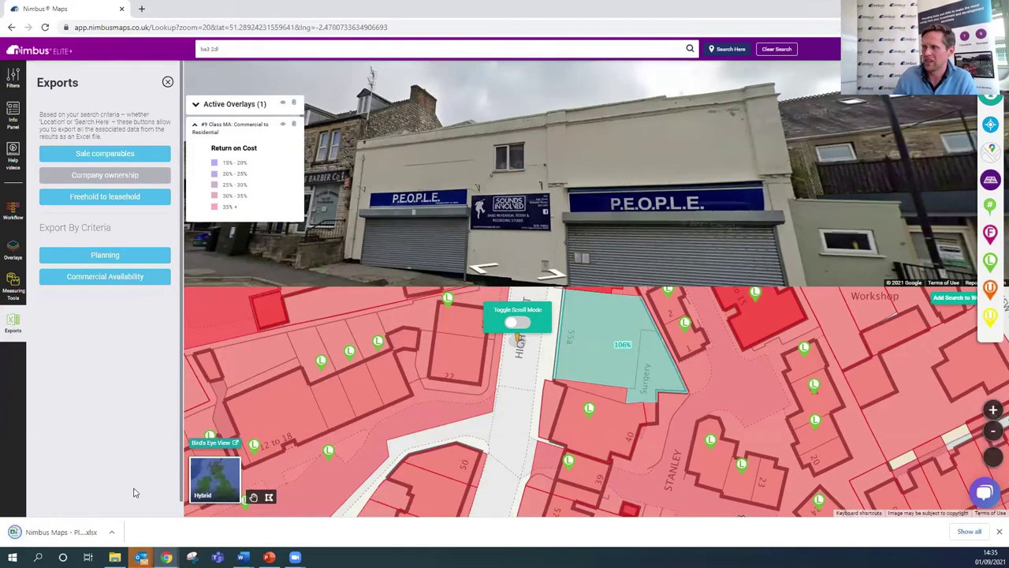
pyautogui.click(70, 531)
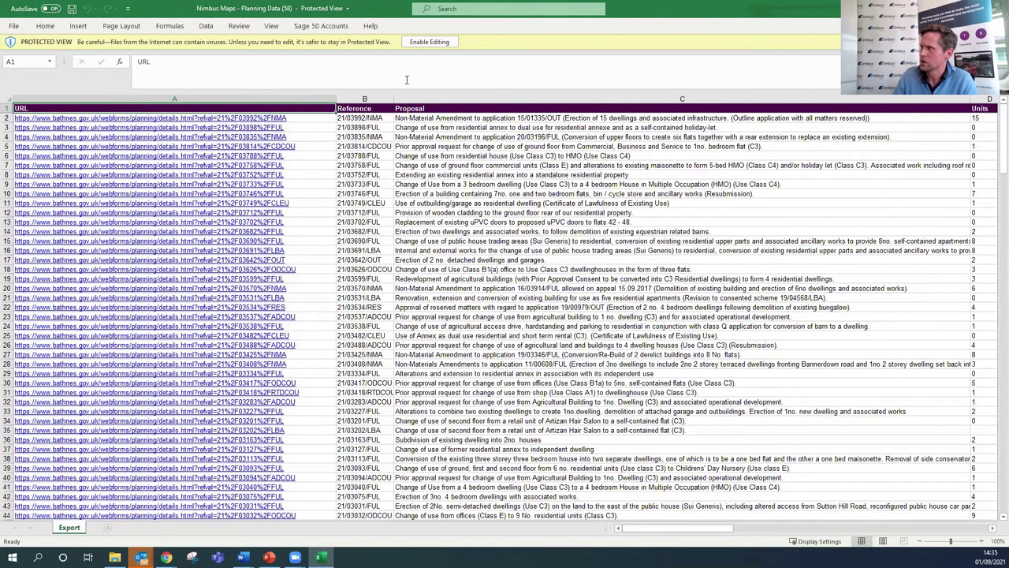
pyautogui.click(430, 41)
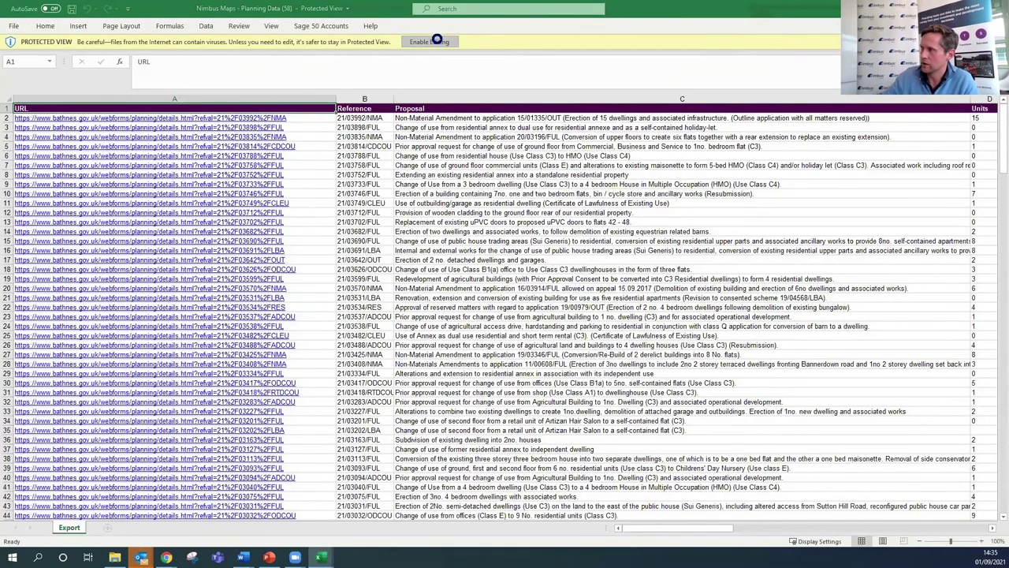
# Review the first planning record from its proposal description through its dates, address and title number to its Nimbus link
pyautogui.press('Right')
pyautogui.press('Right')
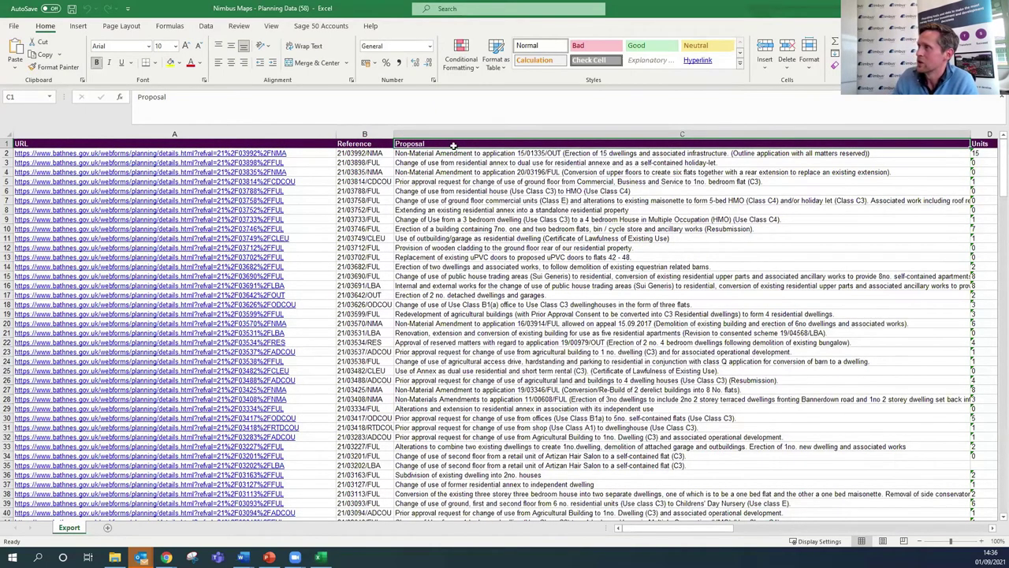
pyautogui.click(608, 152)
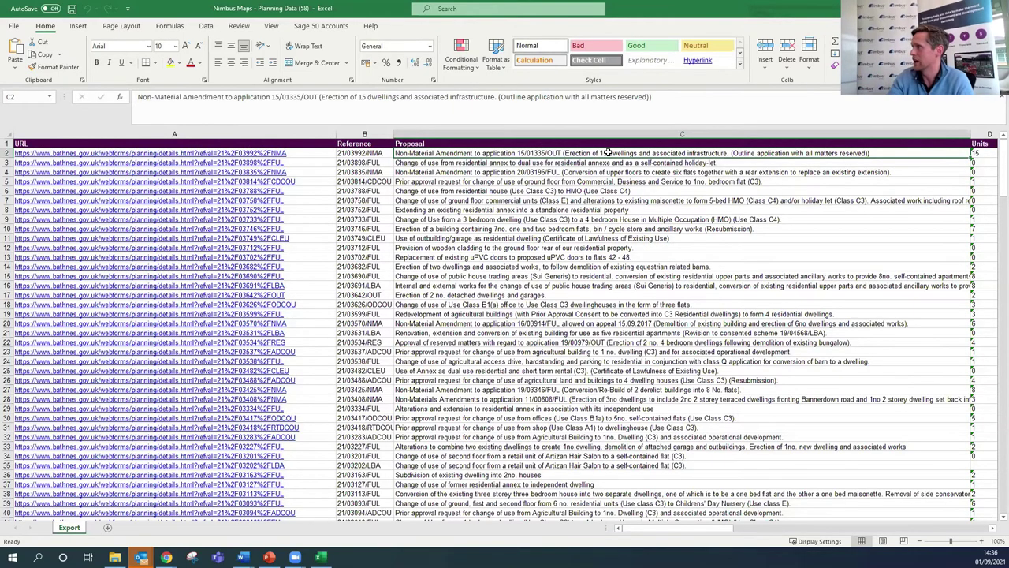
pyautogui.press('Right')
pyautogui.press('Right')
pyautogui.press('Right')
pyautogui.press('Right')
pyautogui.press('Right')
pyautogui.press('Right')
pyautogui.press('Right')
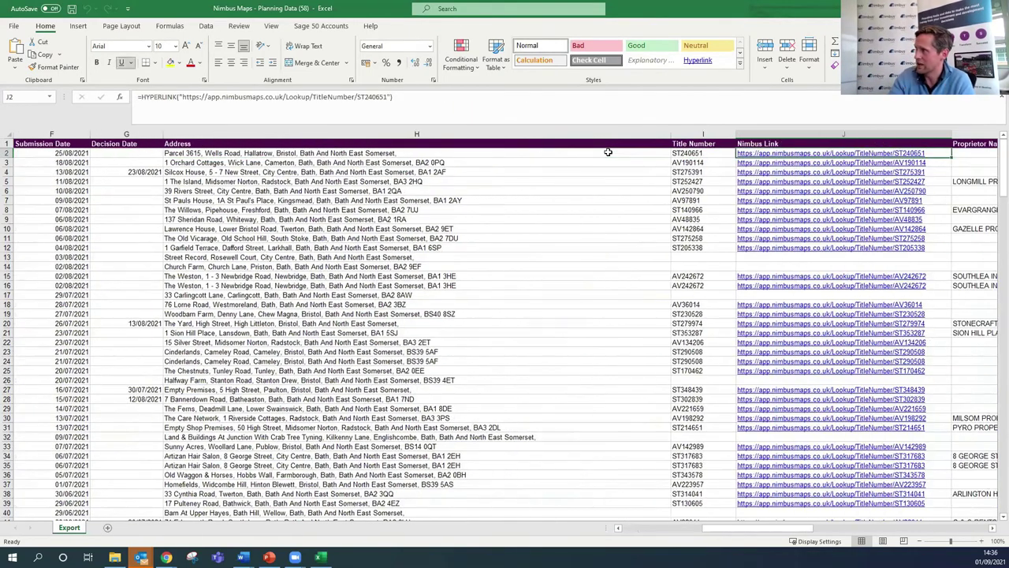
# Review the first record's proprietor, last sale, applicant and agent columns, ending at the agent name
pyautogui.press('Right')
pyautogui.press('Right')
pyautogui.press('Right')
pyautogui.press('Right')
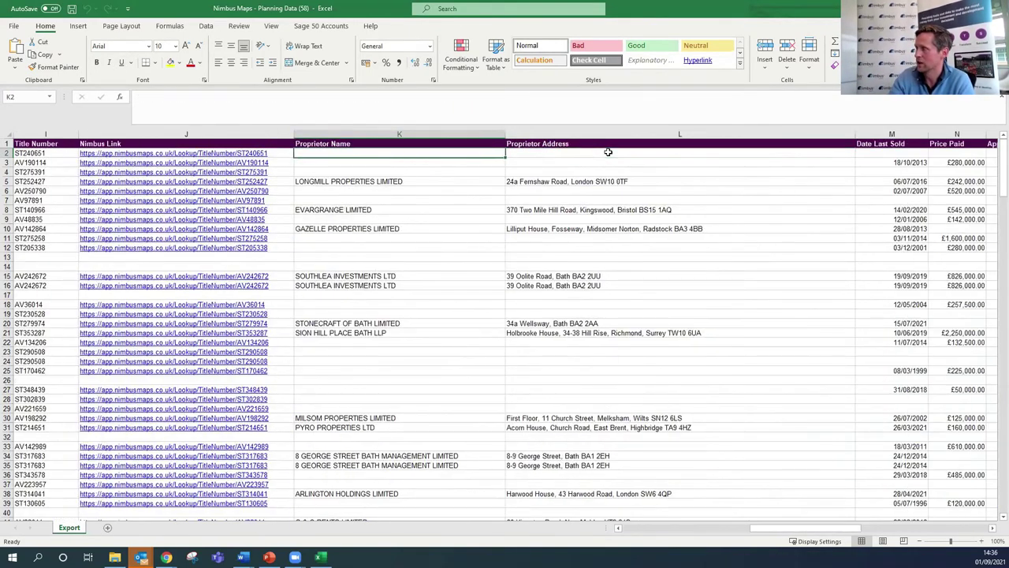
pyautogui.press('Right')
pyautogui.press('Right')
pyautogui.press('Right')
pyautogui.press('Right')
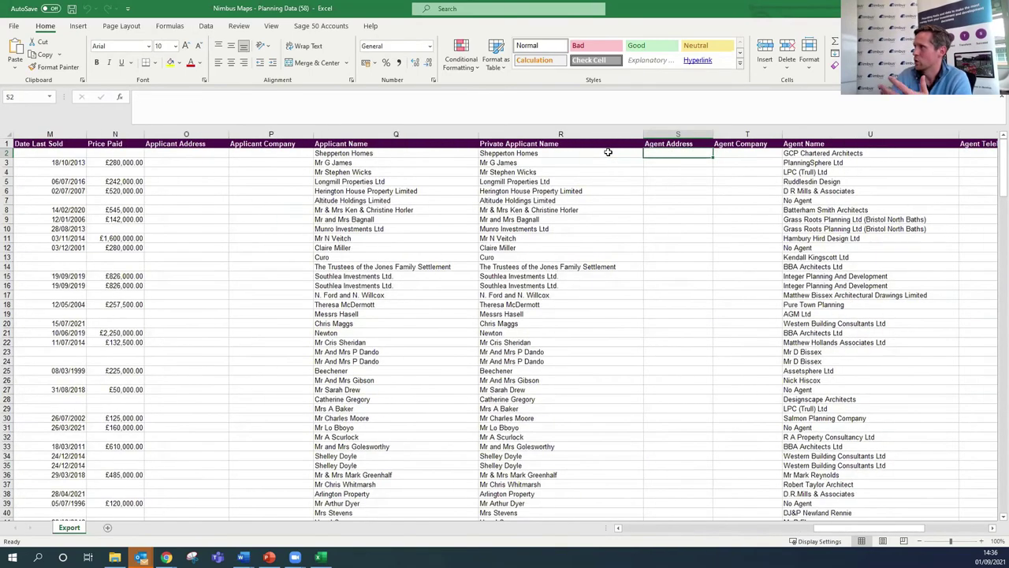
pyautogui.press('Right')
pyautogui.press('Right')
pyautogui.press('Right')
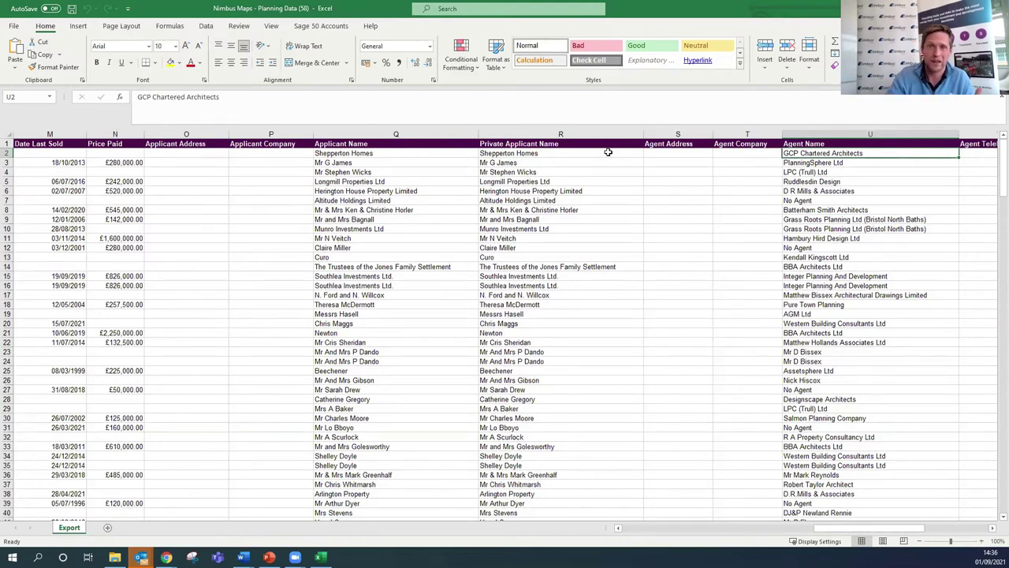
# Return to the header row of the planning export and add filters to all its columns
pyautogui.press('Up')
pyautogui.press('Down')
pyautogui.press('Up')
pyautogui.hotkey('ctrl', 'Home')
pyautogui.press('Right')
pyautogui.press('Right')
pyautogui.press('Right')
pyautogui.press('Right')
pyautogui.press('Right')
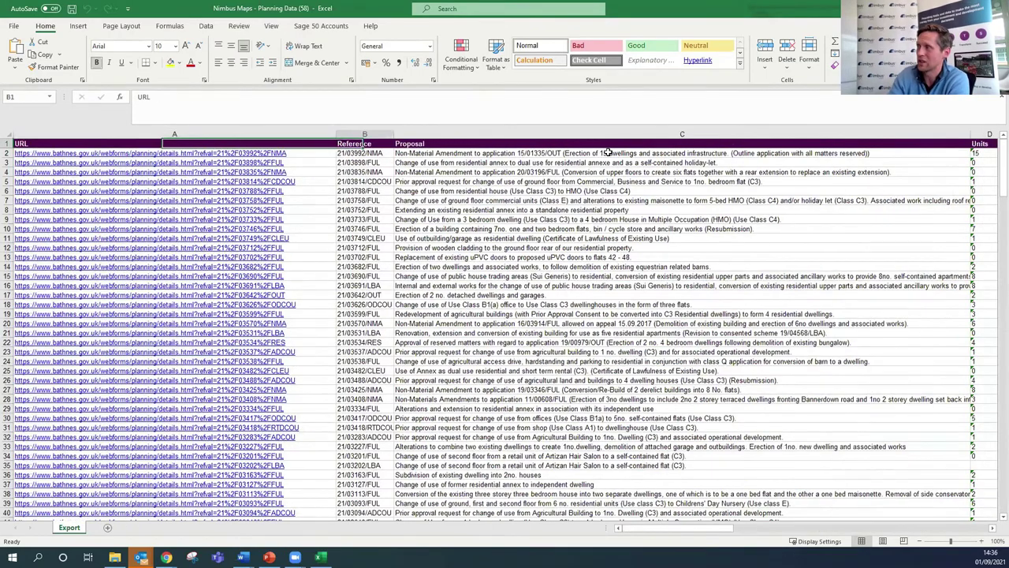
pyautogui.press('Right')
pyautogui.press('Right')
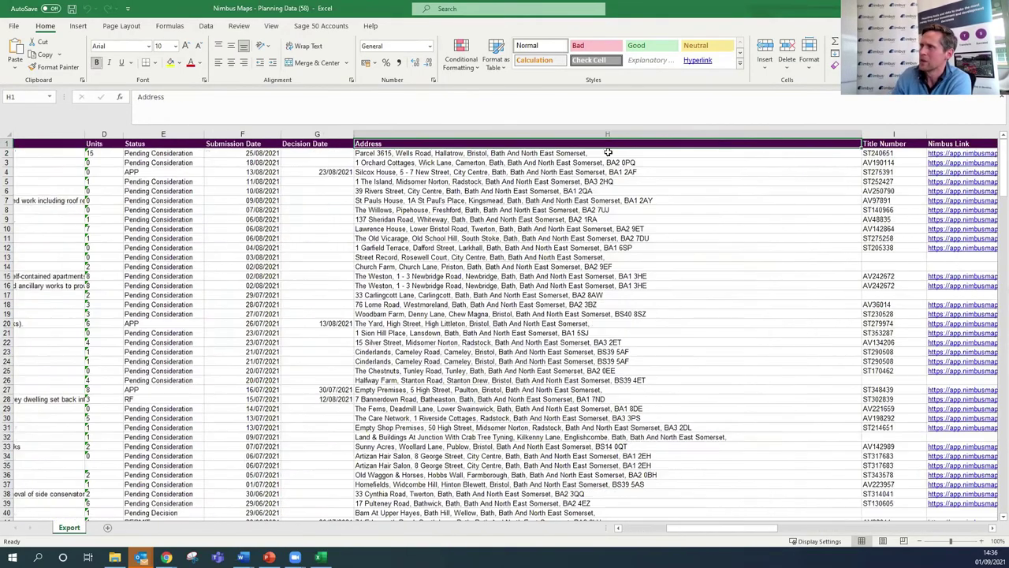
pyautogui.click(7, 144)
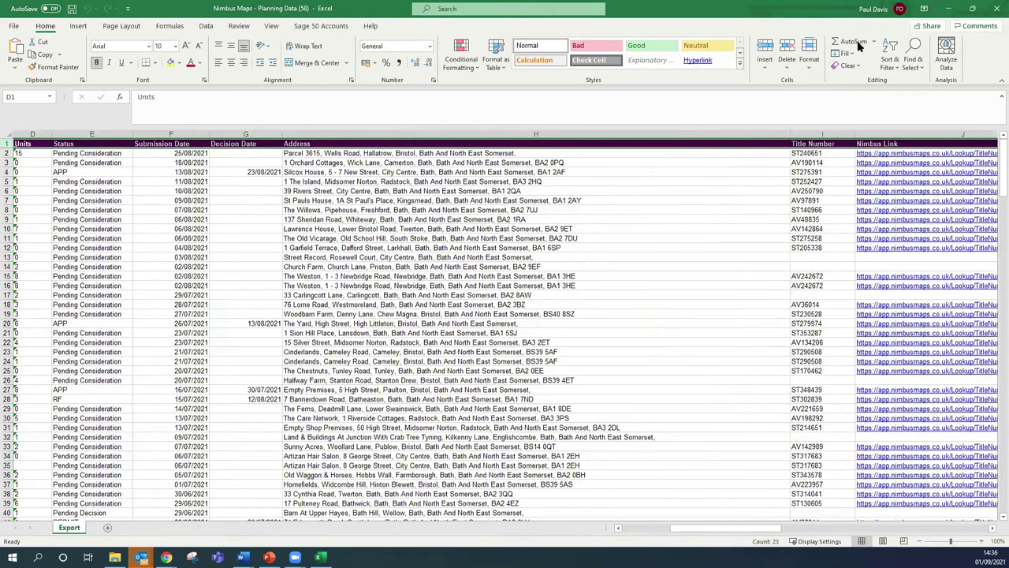
pyautogui.click(889, 57)
pyautogui.click(907, 129)
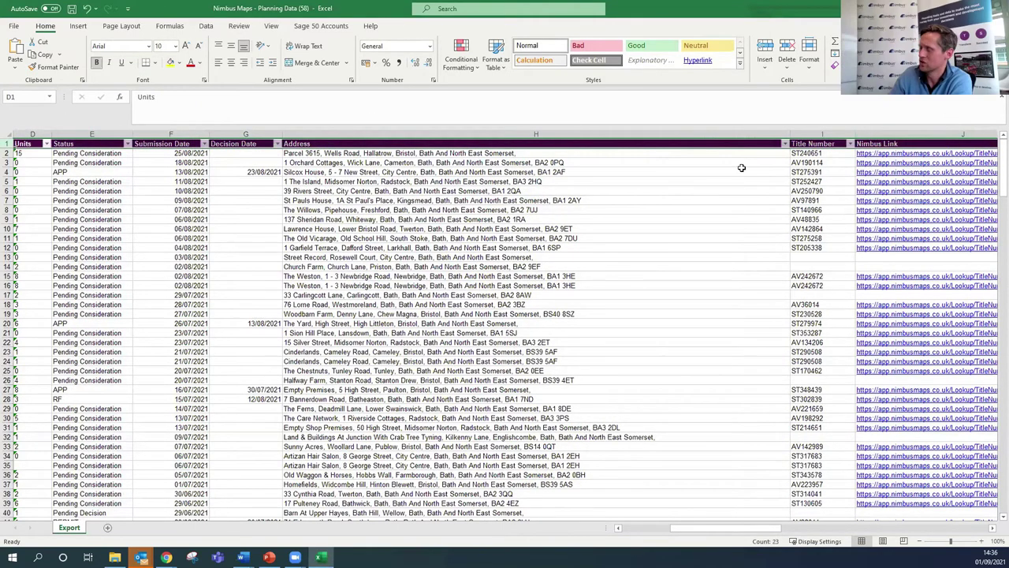
# Filter the Date Last Sold column to show only sales from 2019, 2020 and 2021
pyautogui.press('Right')
pyautogui.press('Right')
pyautogui.press('Right')
pyautogui.press('Right')
pyautogui.press('Right')
pyautogui.press('Right')
pyautogui.press('Right')
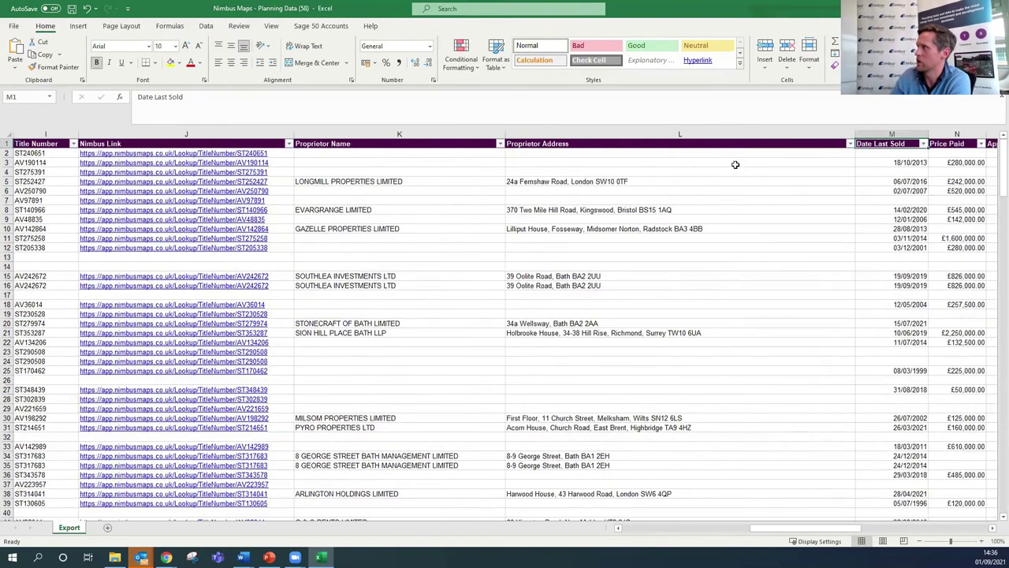
pyautogui.click(923, 144)
pyautogui.click(833, 269)
pyautogui.click(824, 277)
pyautogui.click(824, 287)
pyautogui.click(820, 297)
pyautogui.click(860, 367)
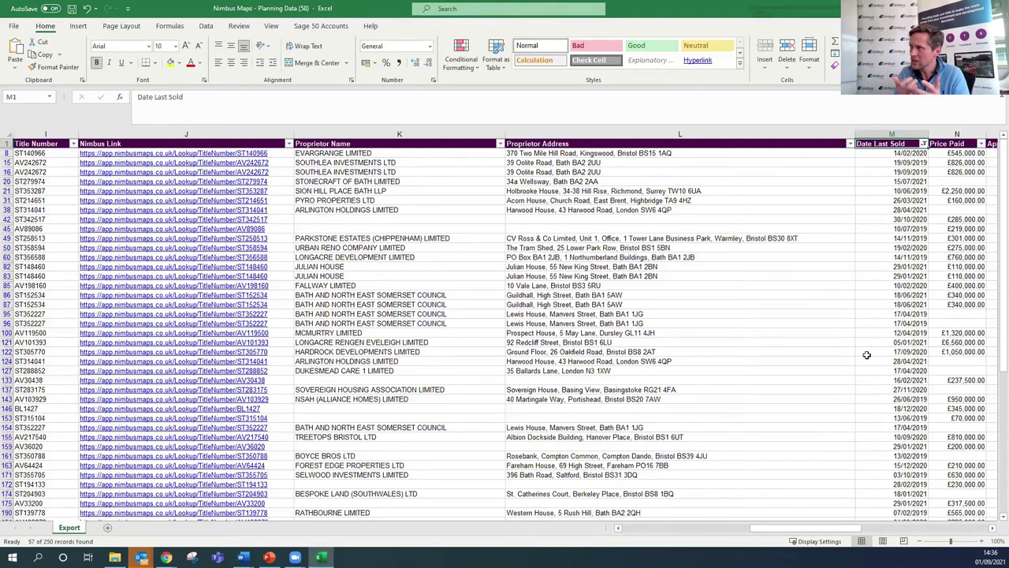
# Review the first filtered record from its proprietor name through last sale and applicant columns to the agent name
pyautogui.click(389, 154)
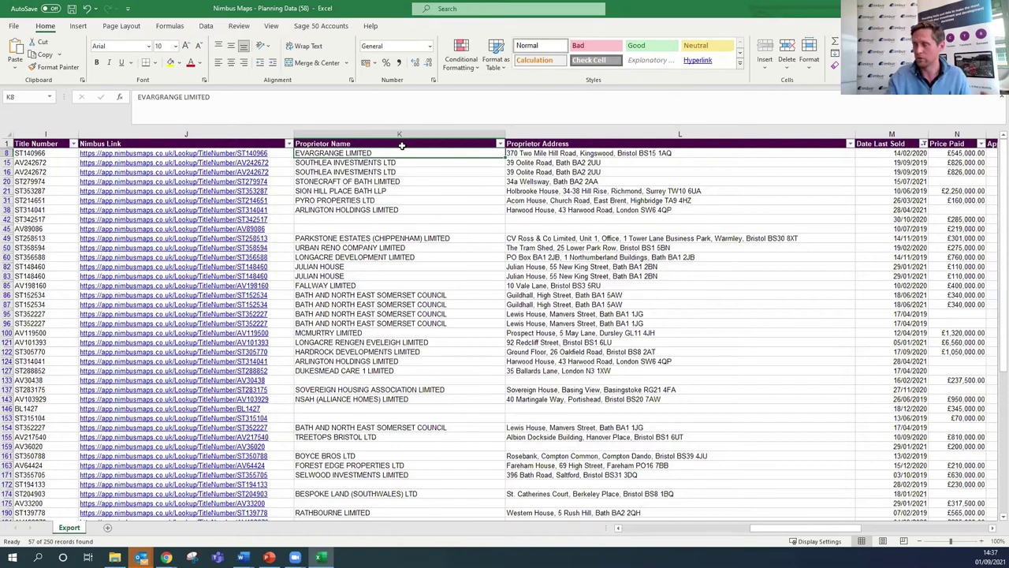
pyautogui.press('Right')
pyautogui.press('Right')
pyautogui.press('Right')
pyautogui.press('Right')
pyautogui.press('Right')
pyautogui.press('Right')
pyautogui.press('Right')
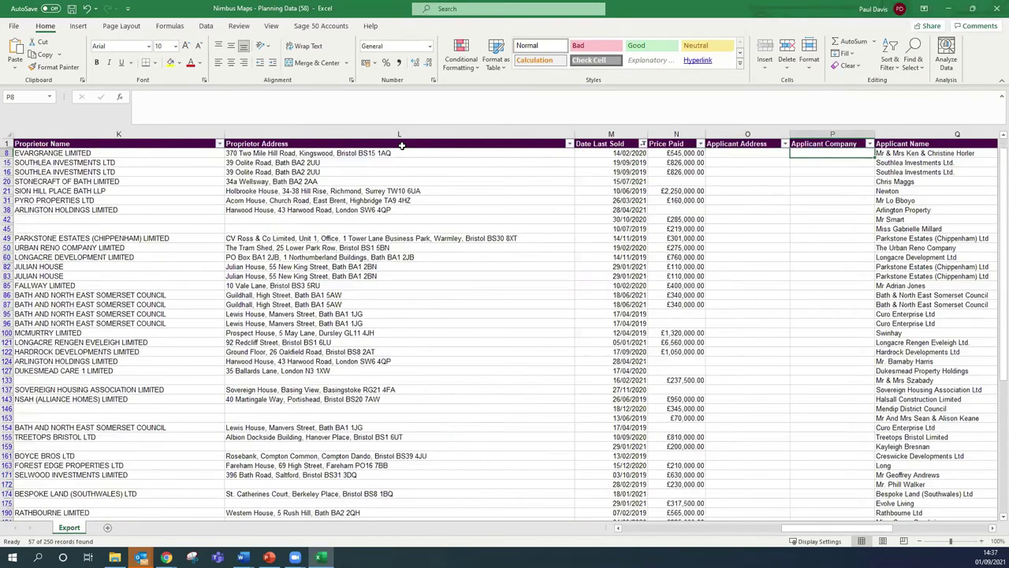
pyautogui.press('Right')
pyautogui.press('Right')
pyautogui.press('Right')
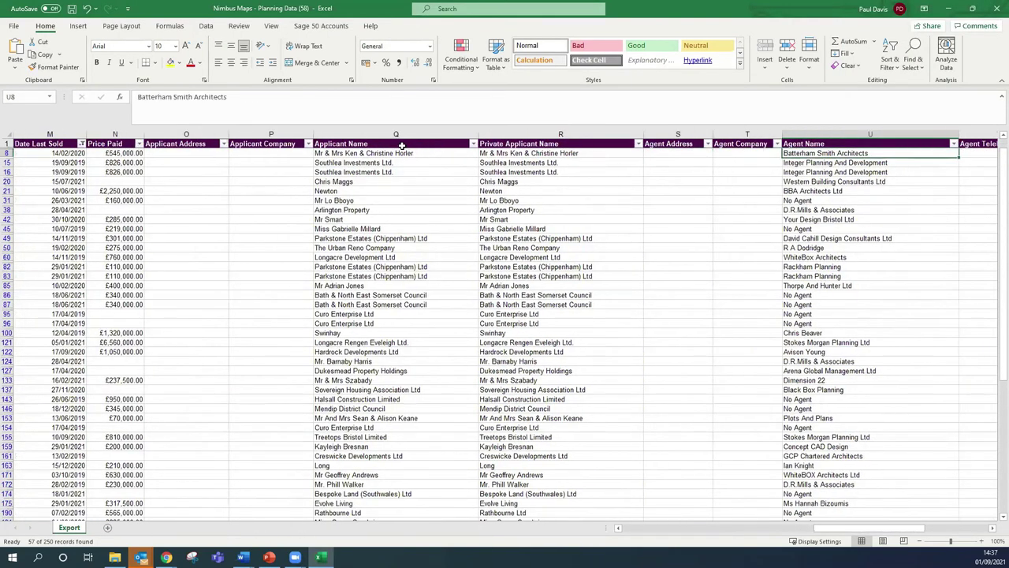
# Look down the filtered Agent Name column to its last entry and return to the first record
pyautogui.press('Down')
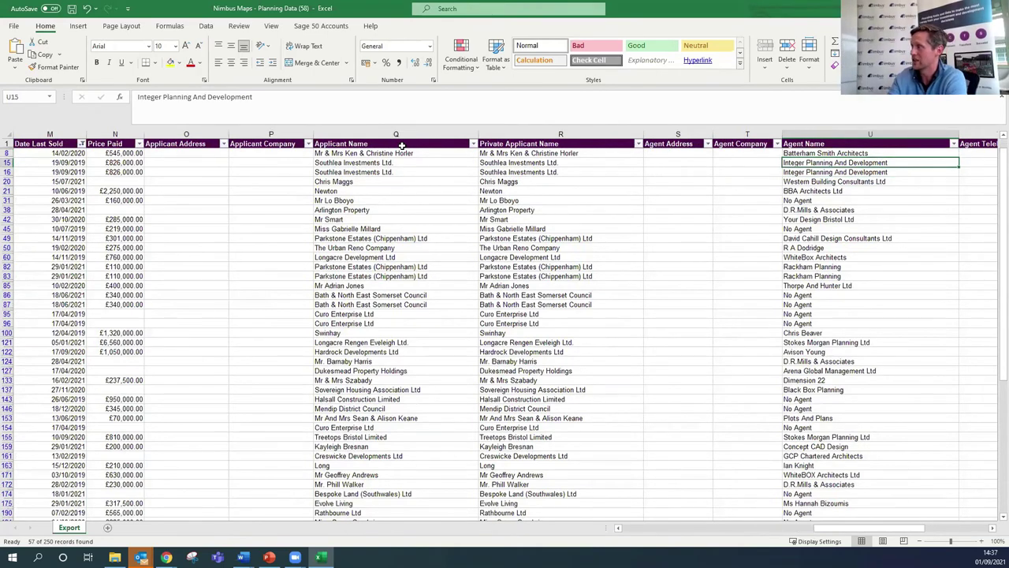
pyautogui.hotkey('ctrl', 'shift', 'Down')
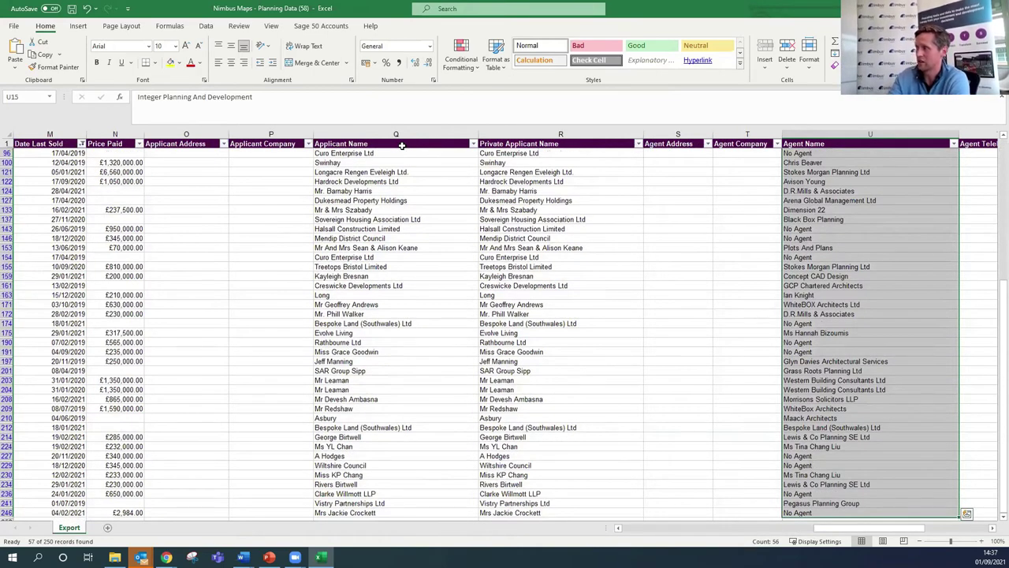
pyautogui.press('Up')
pyautogui.press('Up')
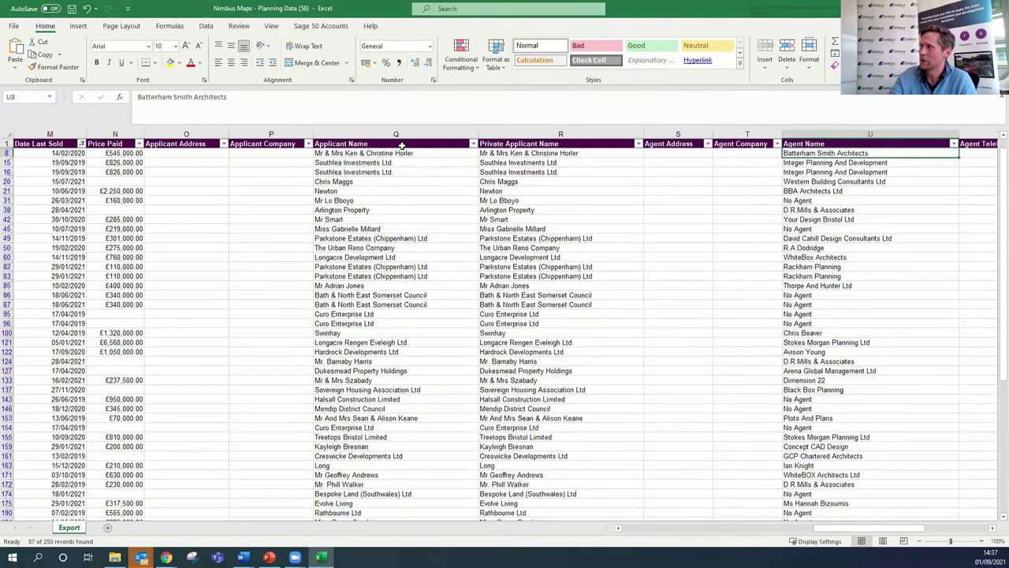
# Go back across the filtered columns to the first record's proposal description
pyautogui.press('Left')
pyautogui.press('Left')
pyautogui.press('Left')
pyautogui.press('Left')
pyautogui.press('Left')
pyautogui.press('Left')
pyautogui.press('Left')
pyautogui.press('Left')
pyautogui.press('Left')
pyautogui.press('Left')
pyautogui.press('Left')
pyautogui.press('Left')
pyautogui.press('Left')
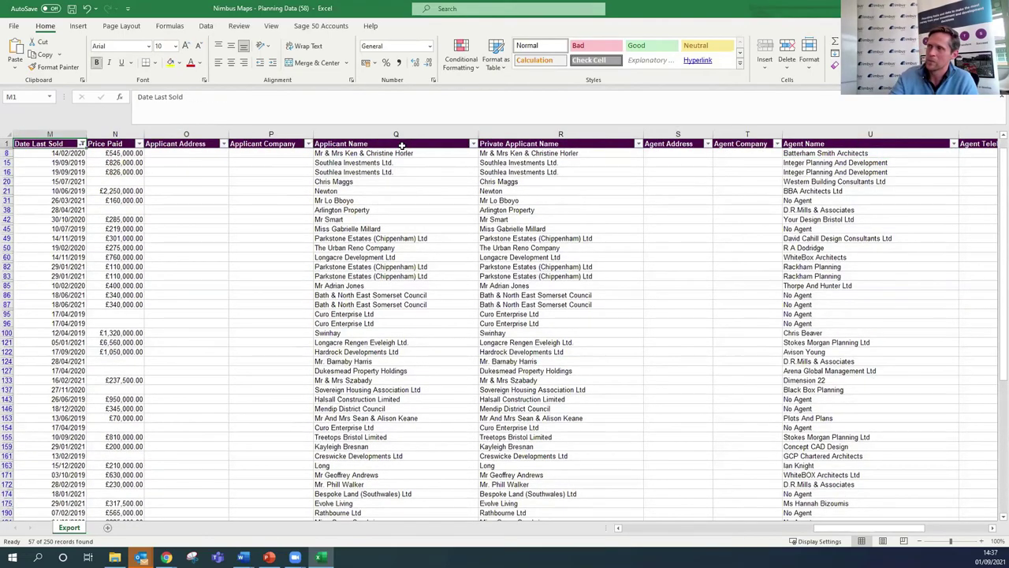
pyautogui.press('Left')
pyautogui.press('Left')
pyautogui.press('Left')
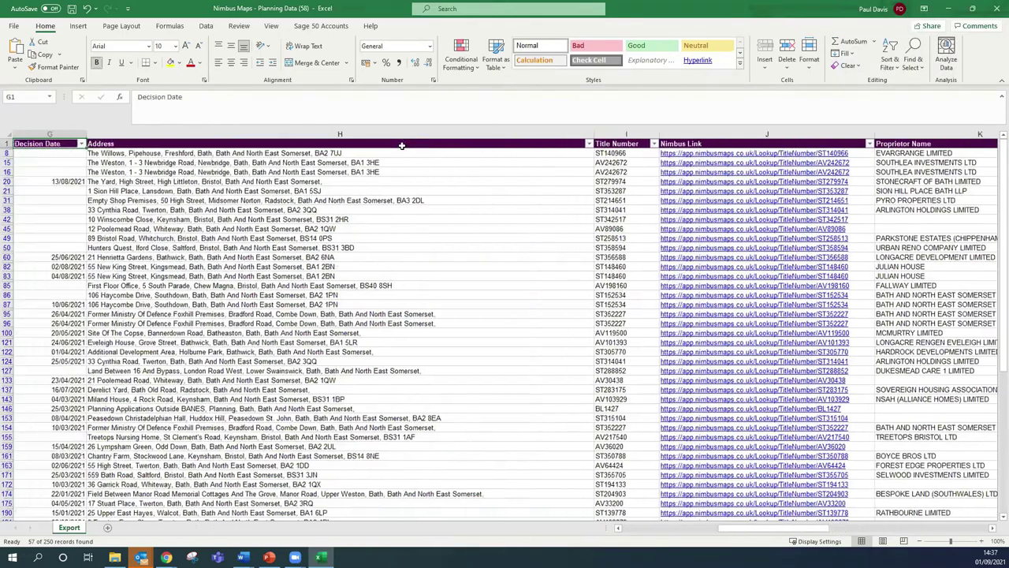
pyautogui.press('Left')
pyautogui.press('Left')
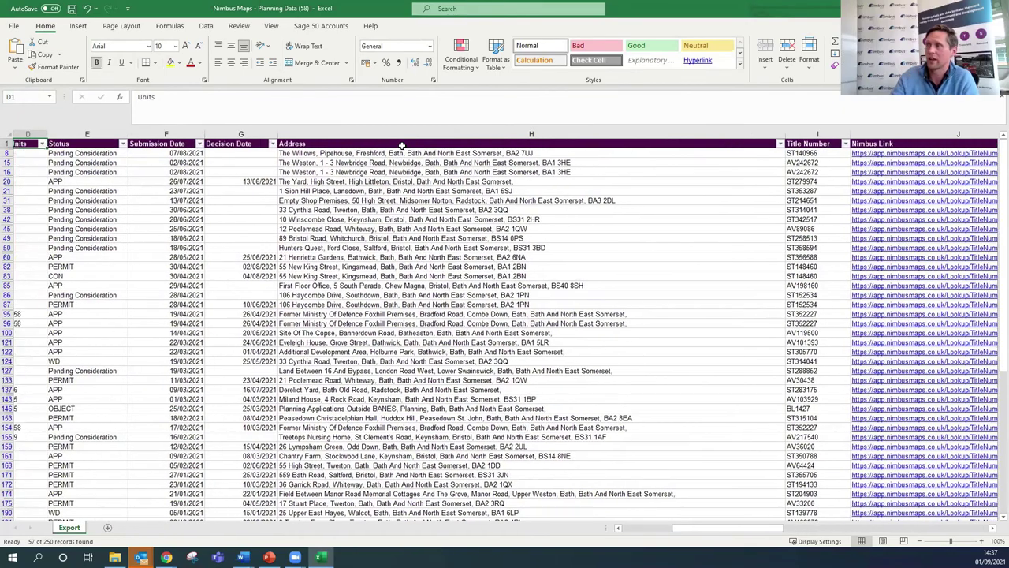
pyautogui.press('Down')
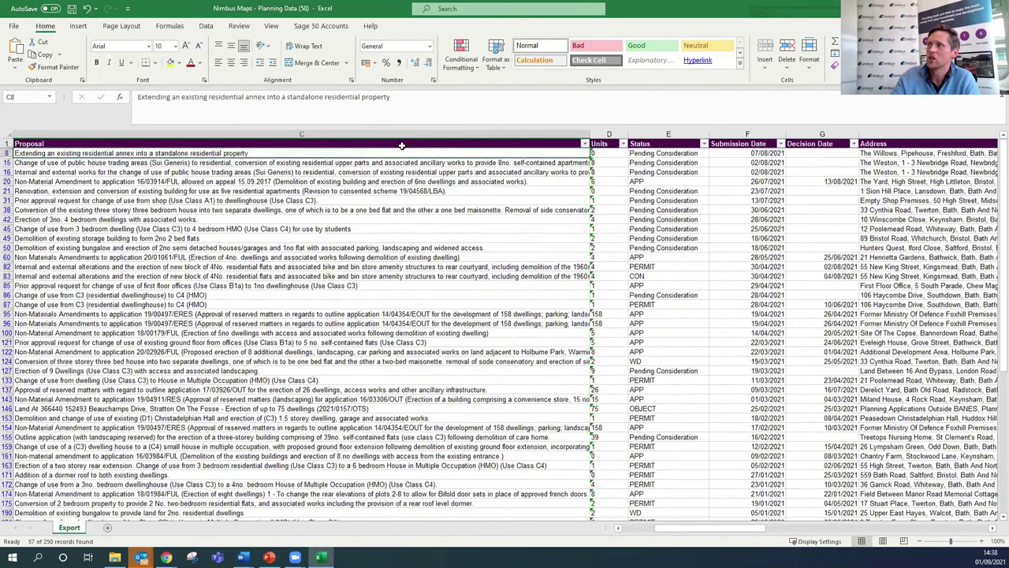
# Read down the filtered proposals to the prior approval request for converting first floor offices to one dwellinghouse
pyautogui.press('Down')
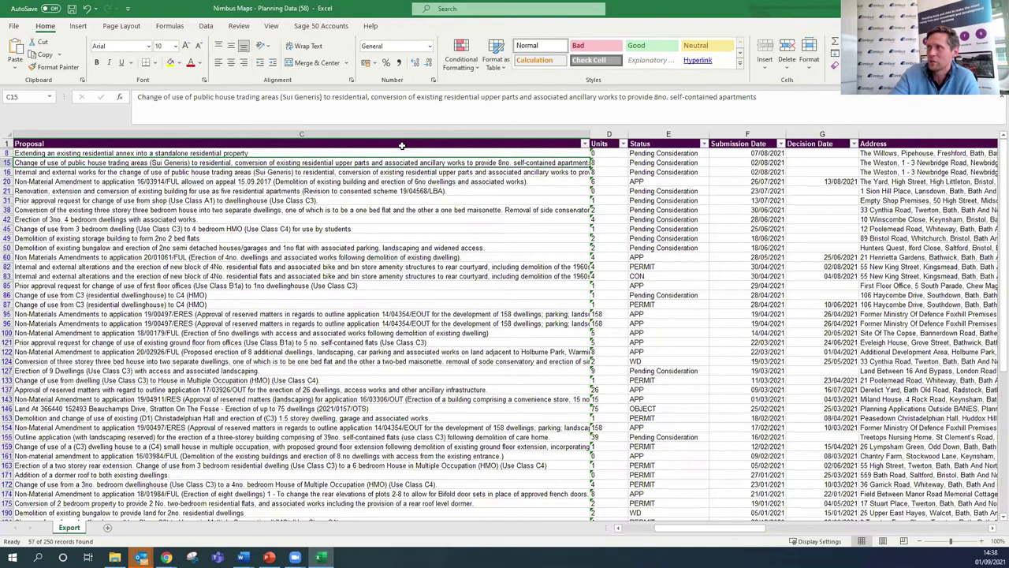
pyautogui.press('Down')
pyautogui.press('Down')
pyautogui.press('Down')
pyautogui.press('Down')
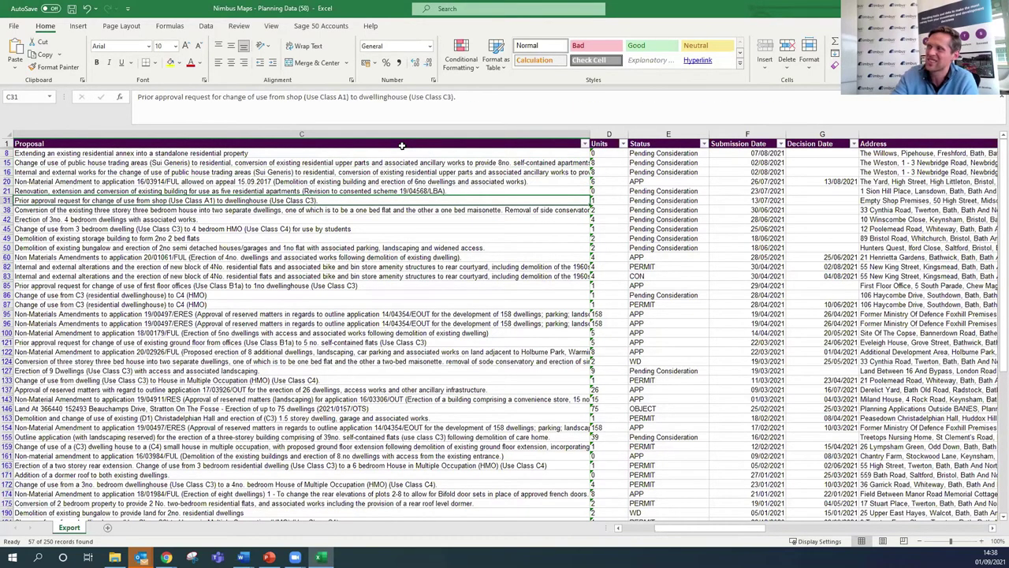
pyautogui.press('Down')
pyautogui.press('Down')
pyautogui.press('Down')
pyautogui.press('Down')
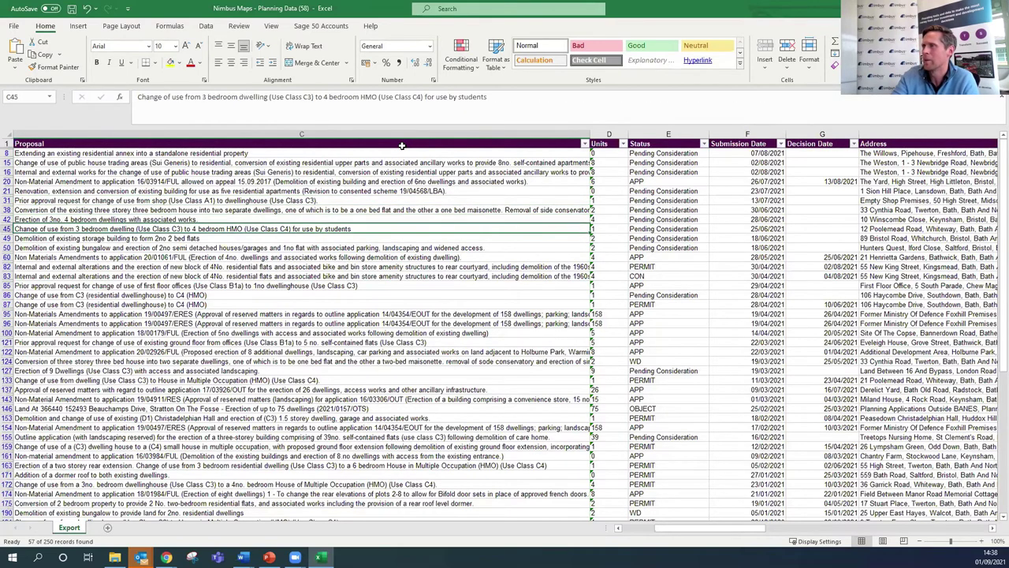
pyautogui.press('Down')
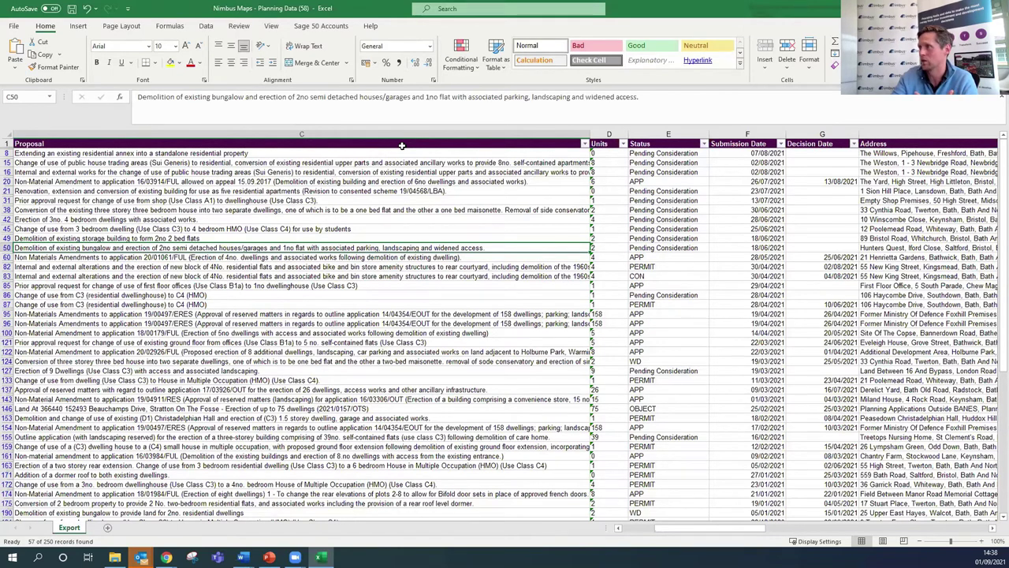
pyautogui.press('Down')
pyautogui.press('Down')
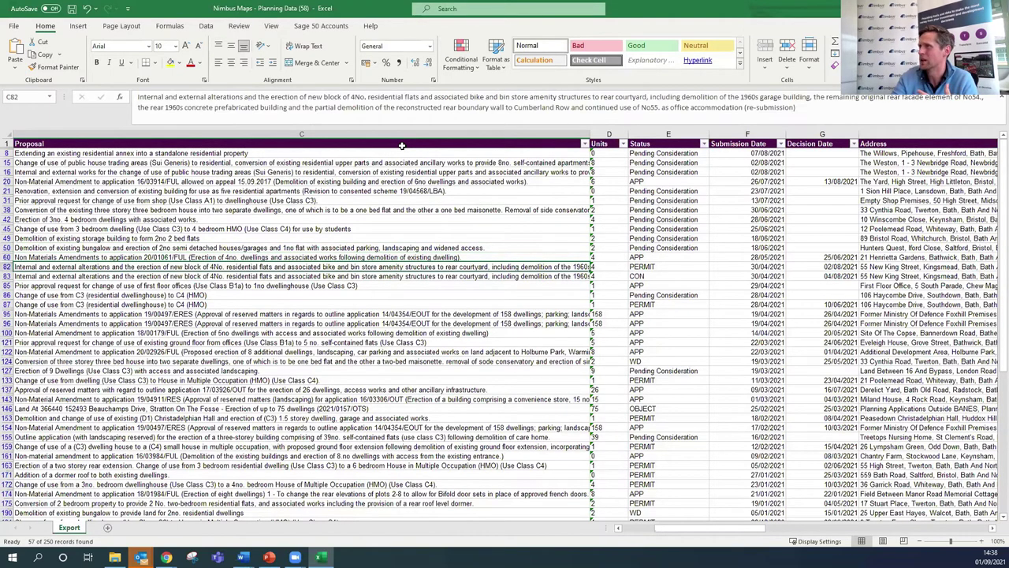
pyautogui.press('Down')
pyautogui.press('Down')
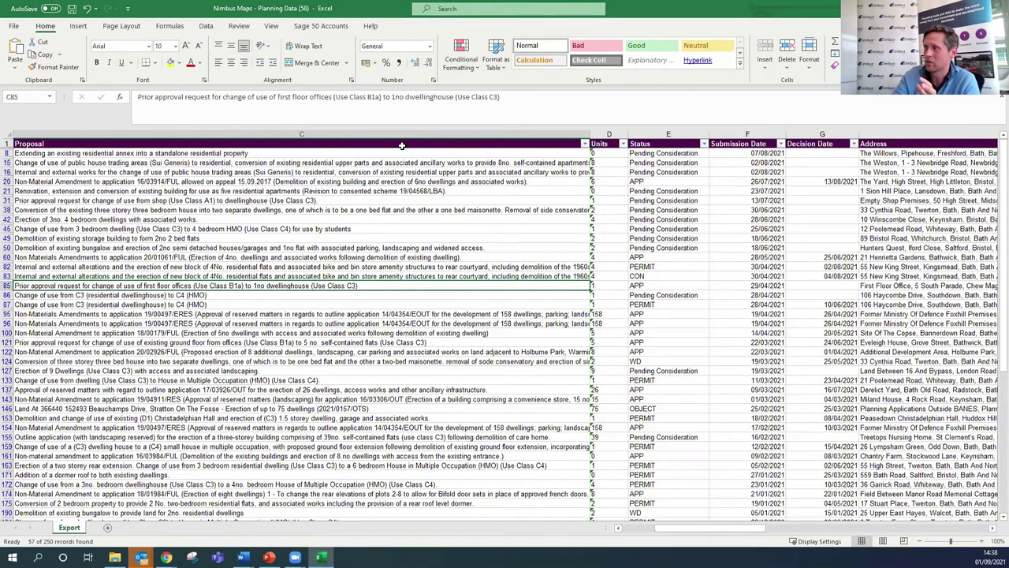
# Review the first floor offices record in row 85 across its ownership, sale and applicant columns to the private agent name
pyautogui.press('Right')
pyautogui.press('Right')
pyautogui.press('Right')
pyautogui.press('Right')
pyautogui.press('Right')
pyautogui.press('Right')
pyautogui.press('Right')
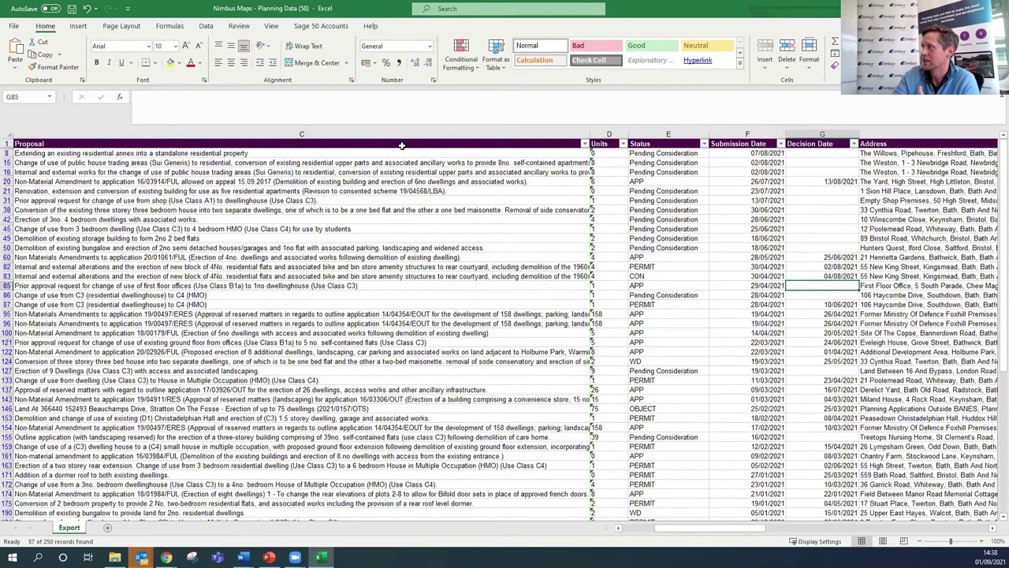
pyautogui.press('Right')
pyautogui.press('Right')
pyautogui.press('Right')
pyautogui.press('Right')
pyautogui.press('Right')
pyautogui.press('Right')
pyautogui.press('Right')
pyautogui.press('Right')
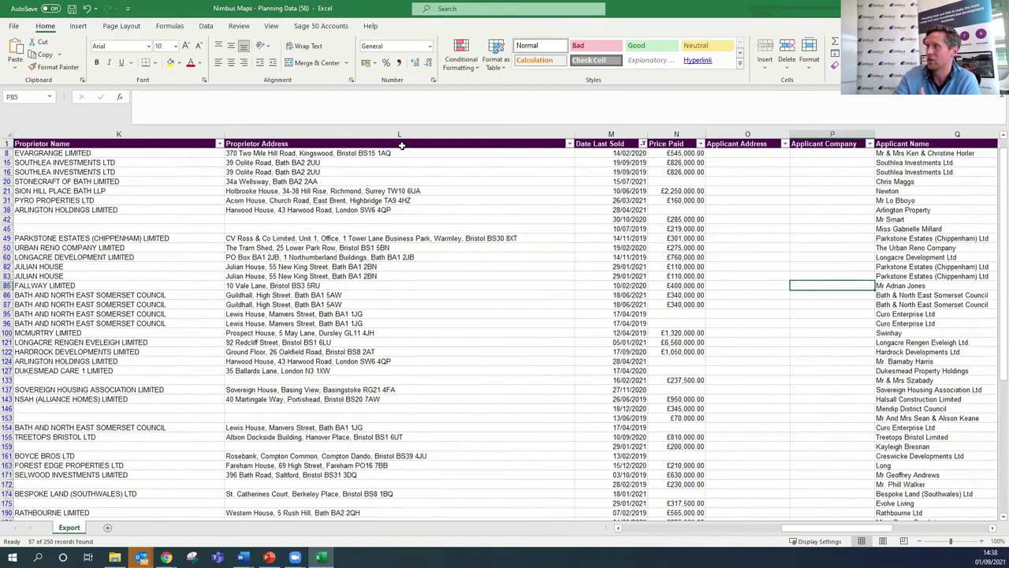
pyautogui.press('Right')
pyautogui.press('Right')
pyautogui.press('Right')
pyautogui.press('Right')
pyautogui.press('Right')
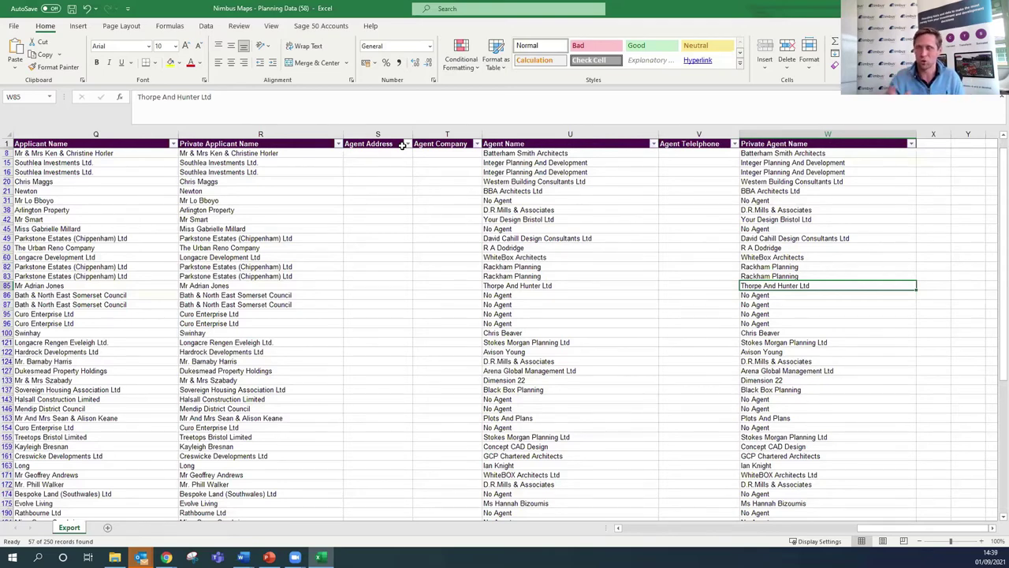
# Switch to Nimbus Maps in Chrome and close the Exports panel and the Street View
pyautogui.click(167, 558)
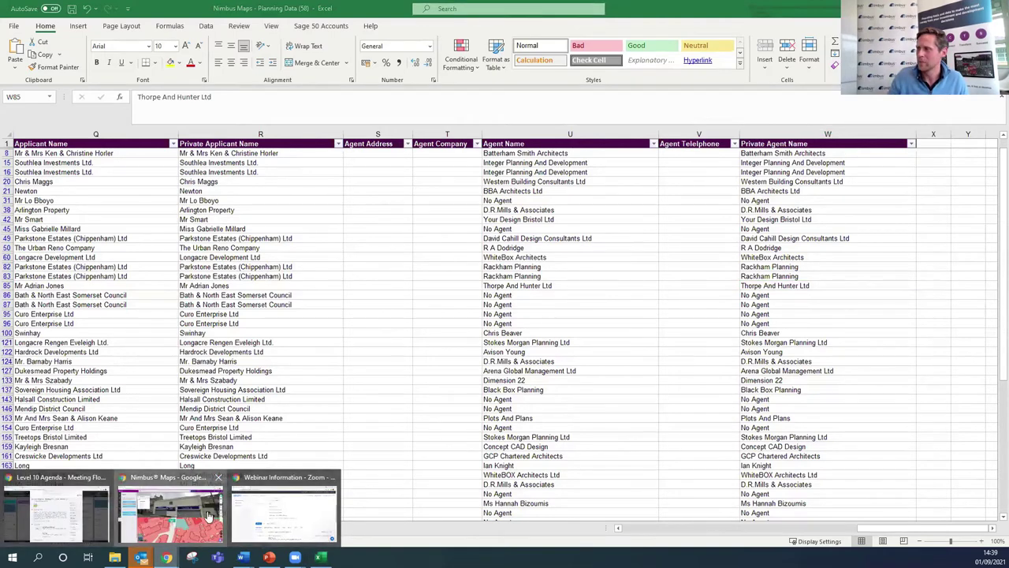
pyautogui.click(211, 517)
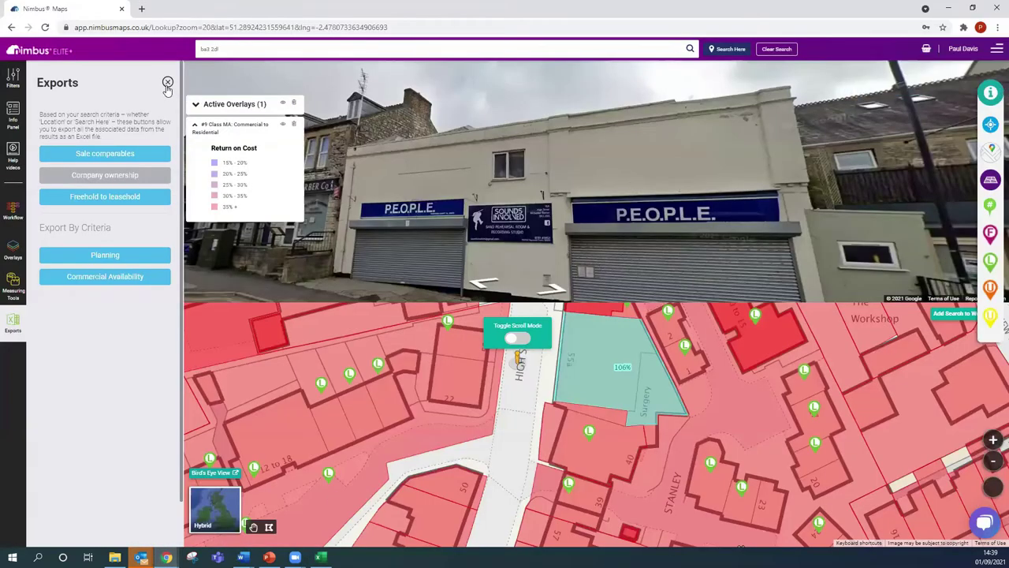
pyautogui.click(167, 83)
pyautogui.click(30, 77)
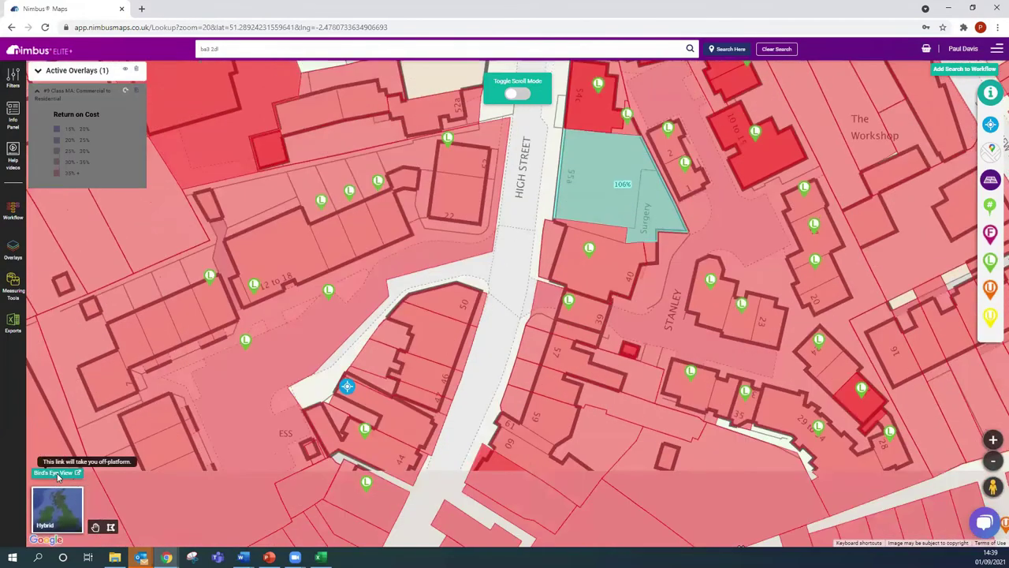
# Check the High Street area in Bing's Bird's Eye View, close it and return Nimbus to the master map
pyautogui.click(57, 473)
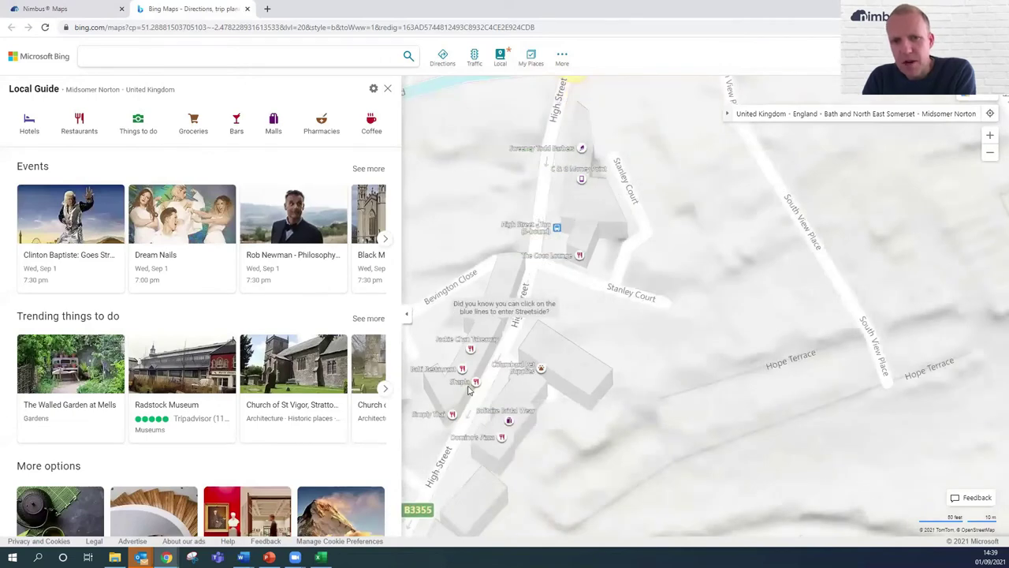
pyautogui.click(247, 9)
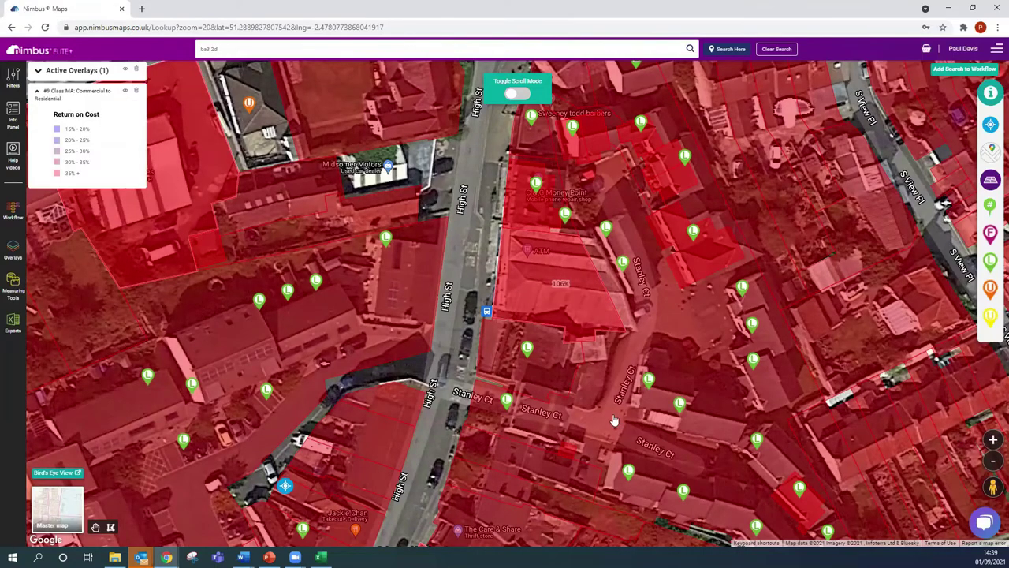
pyautogui.click(44, 498)
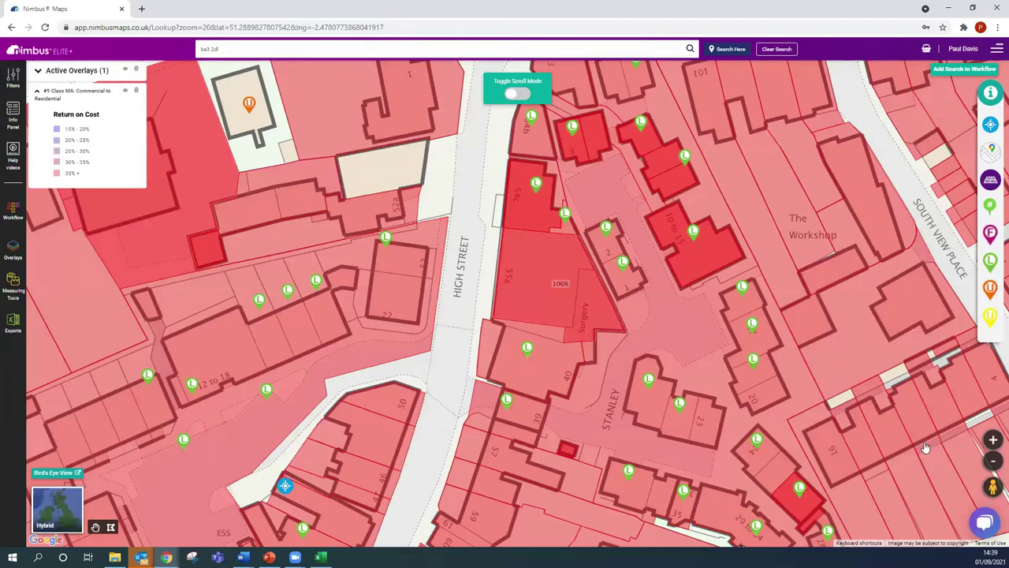
# Open Street View on the High Street near number 50 and compare the neighbouring 106% site on satellite and master map
pyautogui.moveTo(993, 487); pyautogui.dragTo(436, 308)
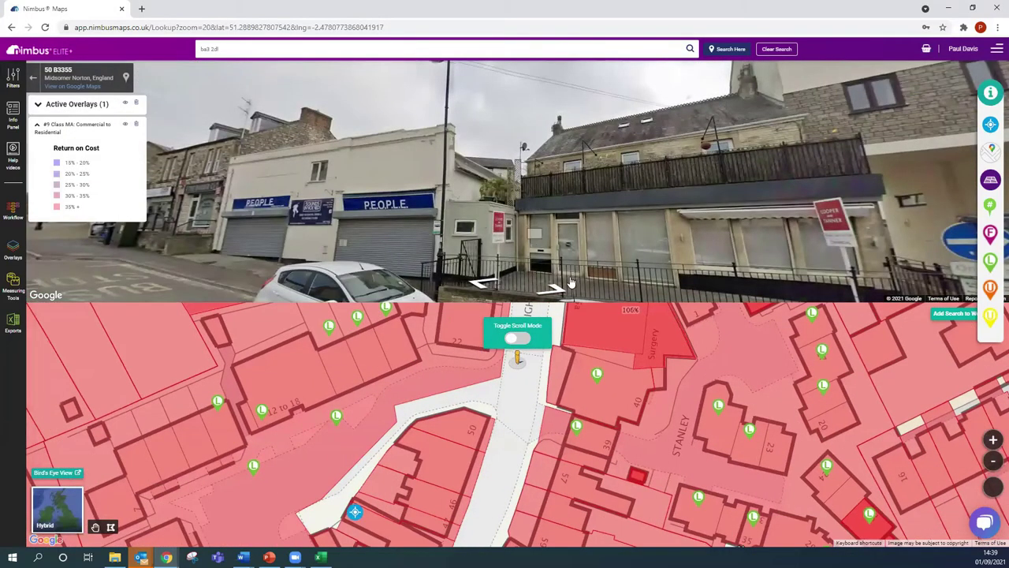
pyautogui.moveTo(610, 332); pyautogui.dragTo(589, 424)
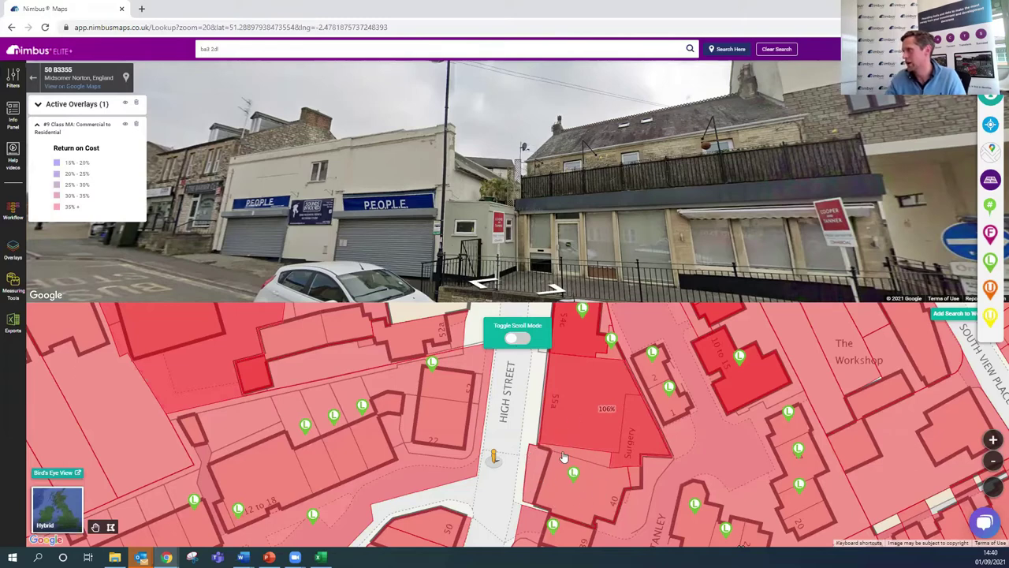
pyautogui.click(69, 512)
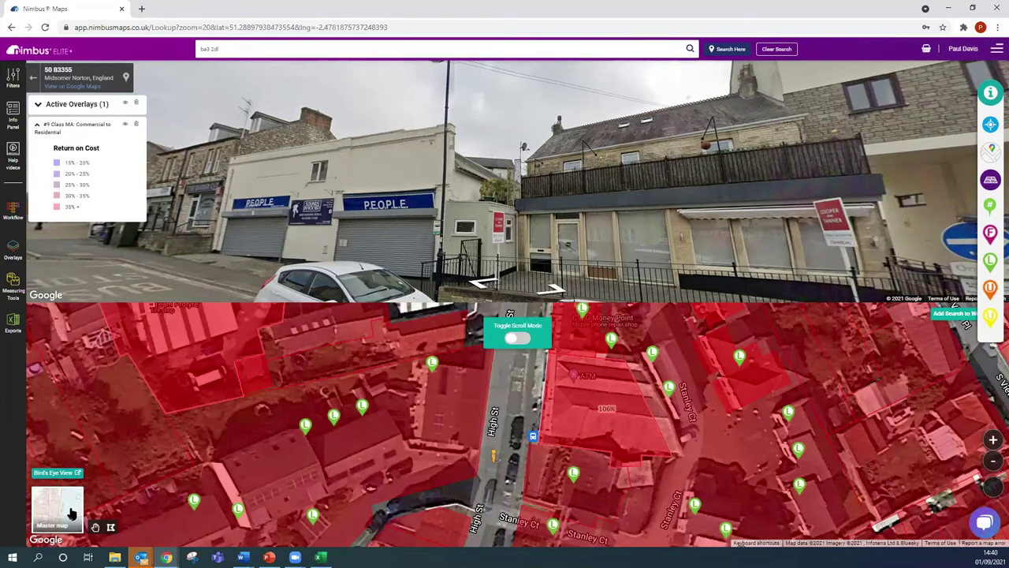
pyautogui.click(69, 512)
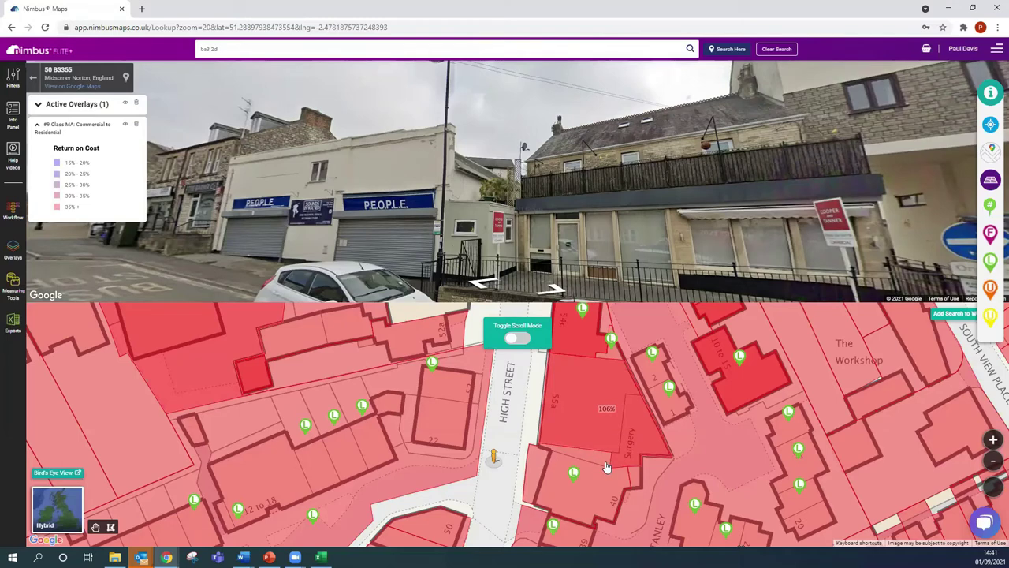
# Open the Overlays panel and compare the High Street sites with the map polygons hidden and shown
pyautogui.click(6, 256)
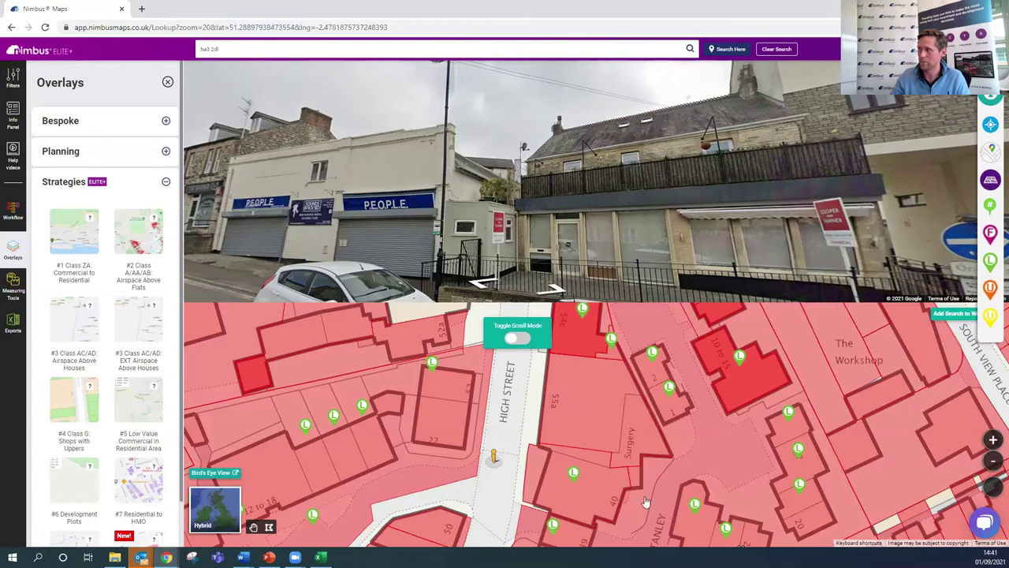
pyautogui.click(990, 181)
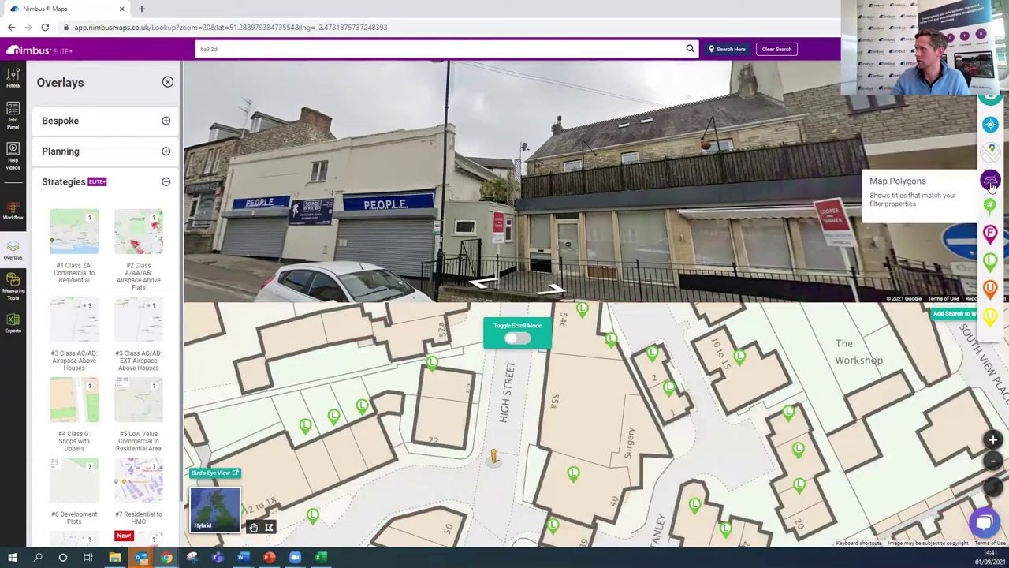
pyautogui.click(991, 183)
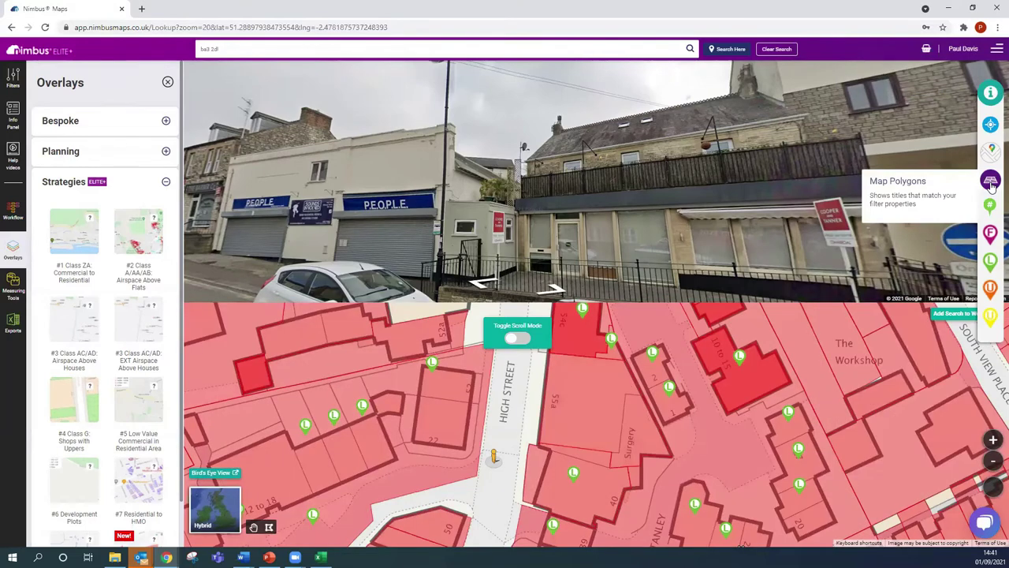
pyautogui.click(991, 183)
pyautogui.click(991, 183)
pyautogui.click(991, 183)
pyautogui.click(991, 183)
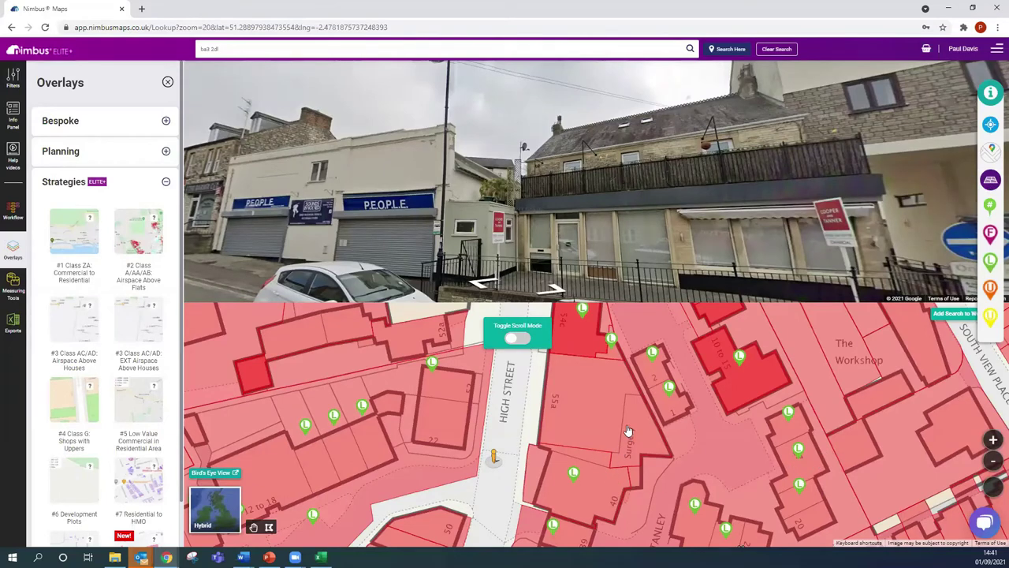
pyautogui.click(992, 189)
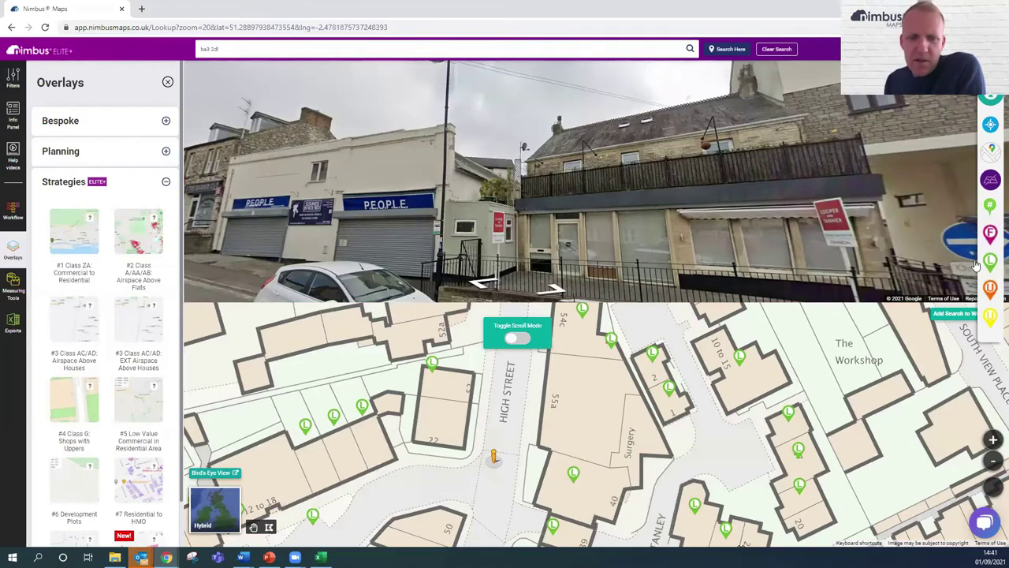
pyautogui.click(991, 180)
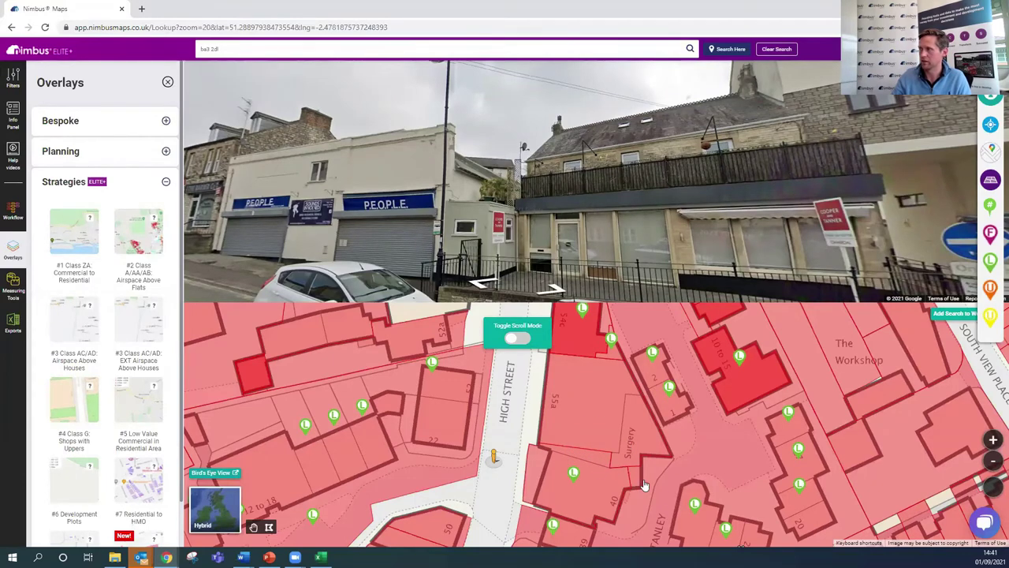
pyautogui.click(991, 180)
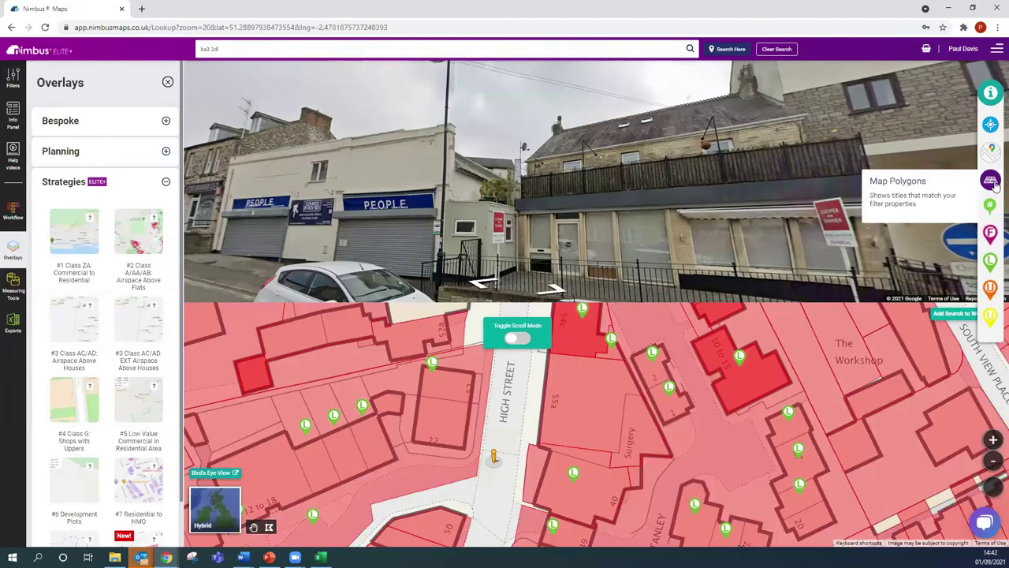
# Select the 55a High Street title containing the surgery and compare its extent and details with the adjoining Stanley Court title
pyautogui.click(642, 453)
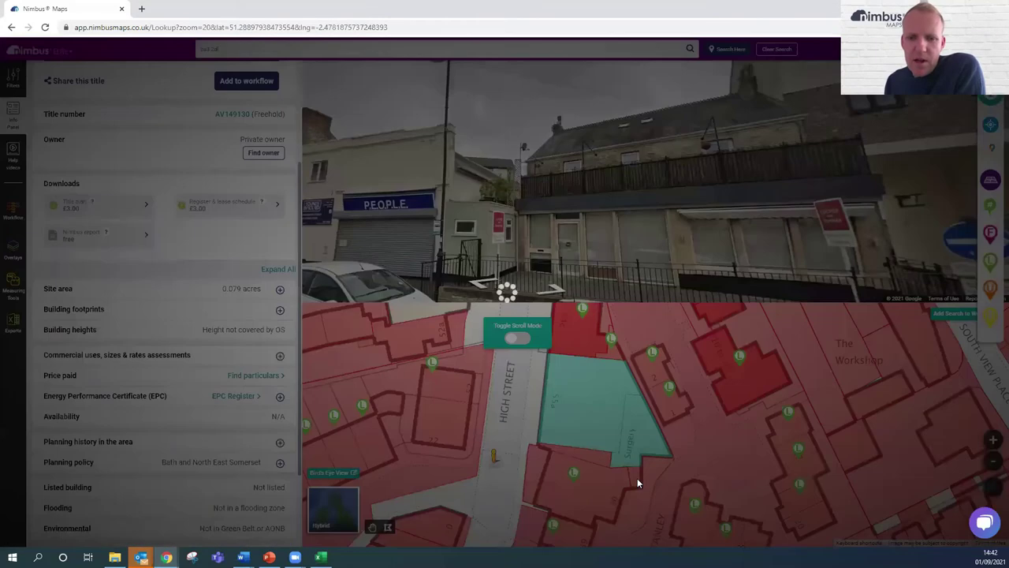
pyautogui.click(637, 478)
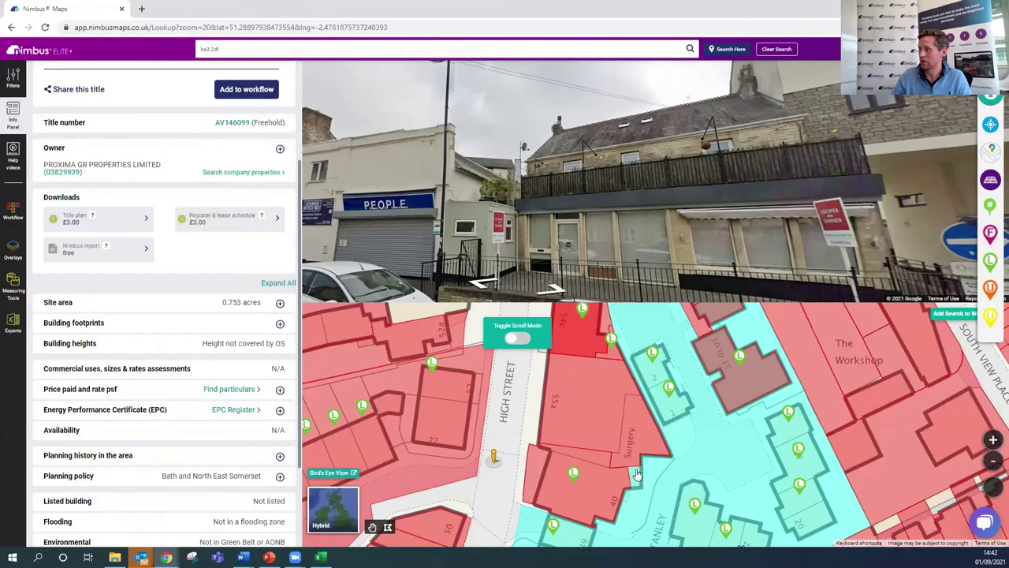
pyautogui.click(635, 461)
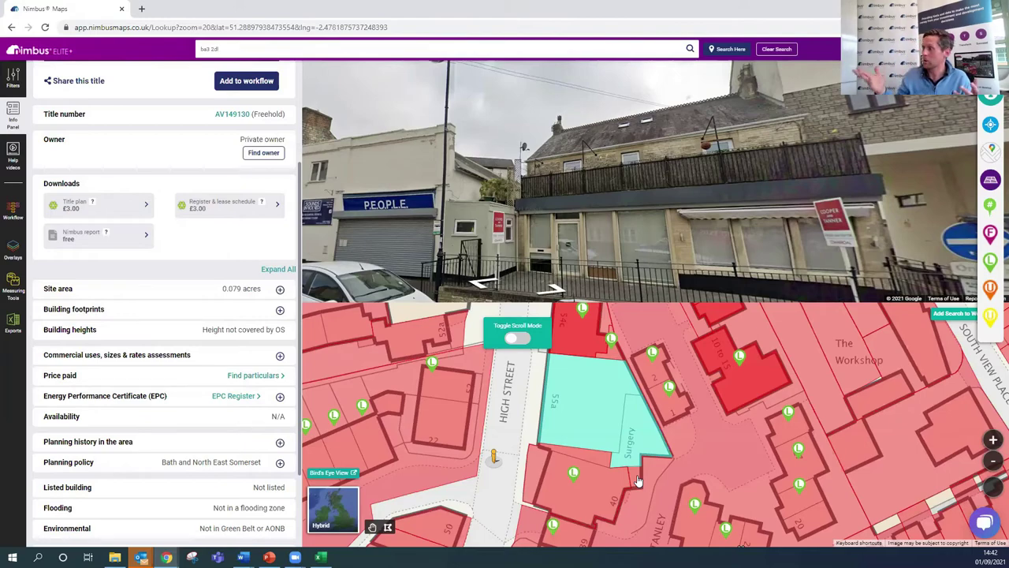
# Expand the 55a High Street title's planning history and review the 2010 shop-to-restaurant change of use entry
pyautogui.click(279, 442)
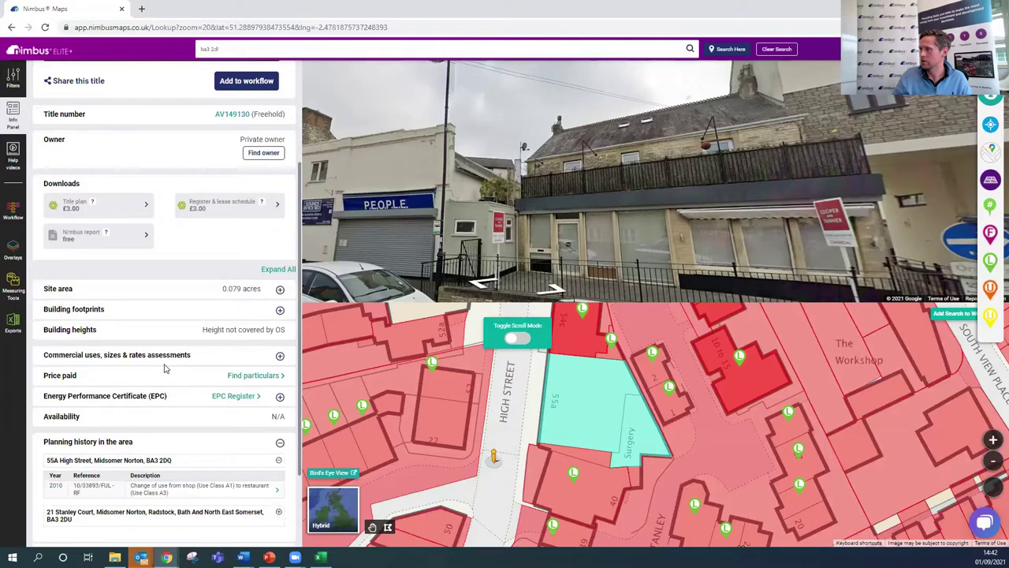
pyautogui.scroll(-1, 162, 369)
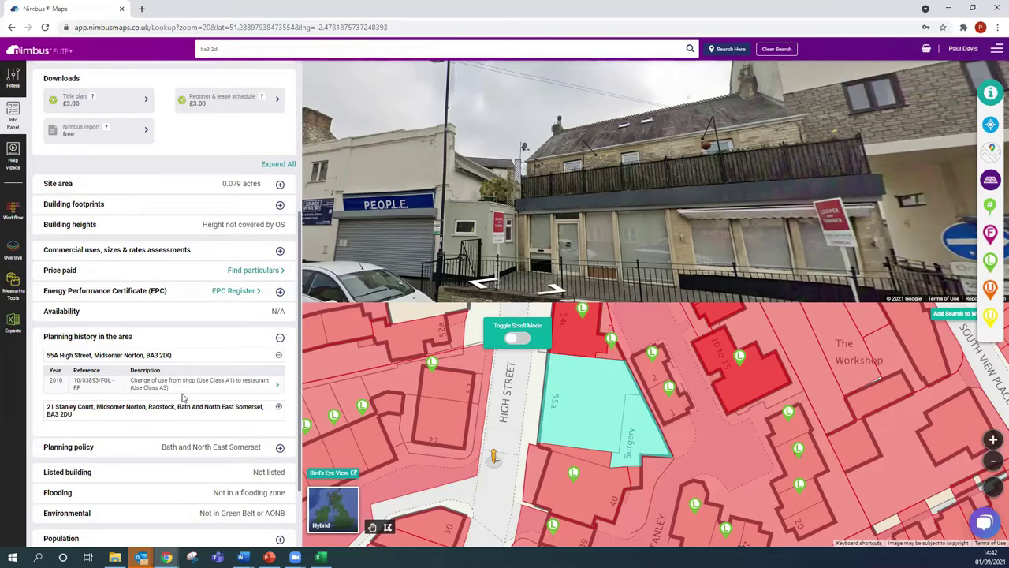
pyautogui.moveTo(45, 355); pyautogui.dragTo(251, 404)
pyautogui.click(251, 404)
# Select the Stanley Court freehold title, review its owner details and close the Info Panel
pyautogui.moveTo(631, 427); pyautogui.dragTo(593, 351)
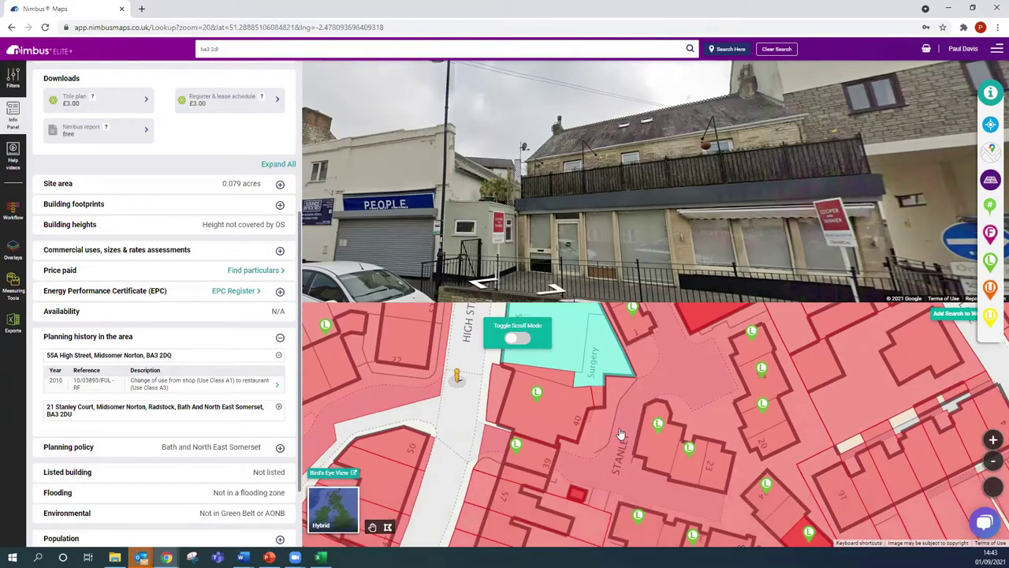
pyautogui.click(622, 432)
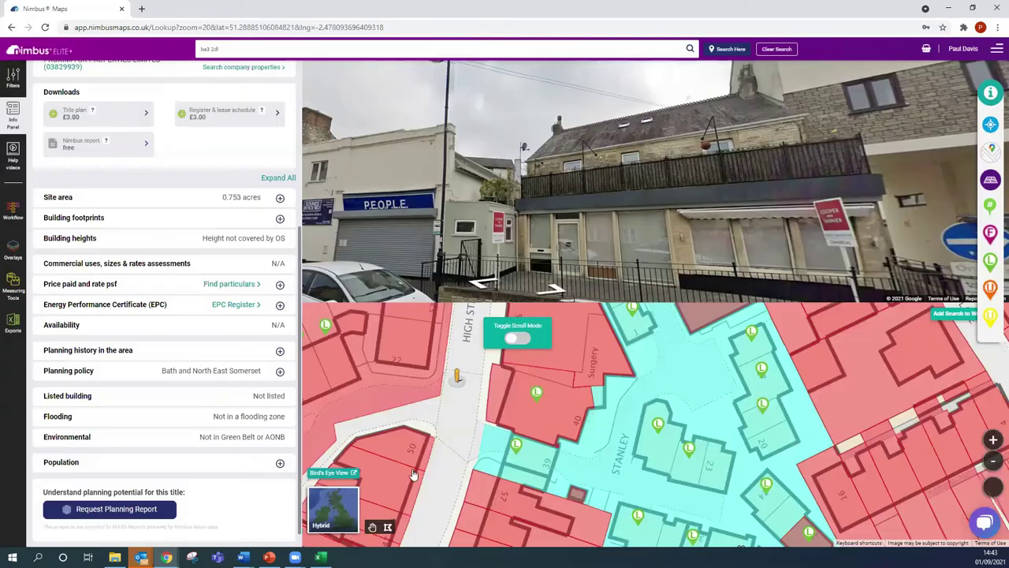
pyautogui.scroll(1, 247, 450)
pyautogui.scroll(1, 247, 450)
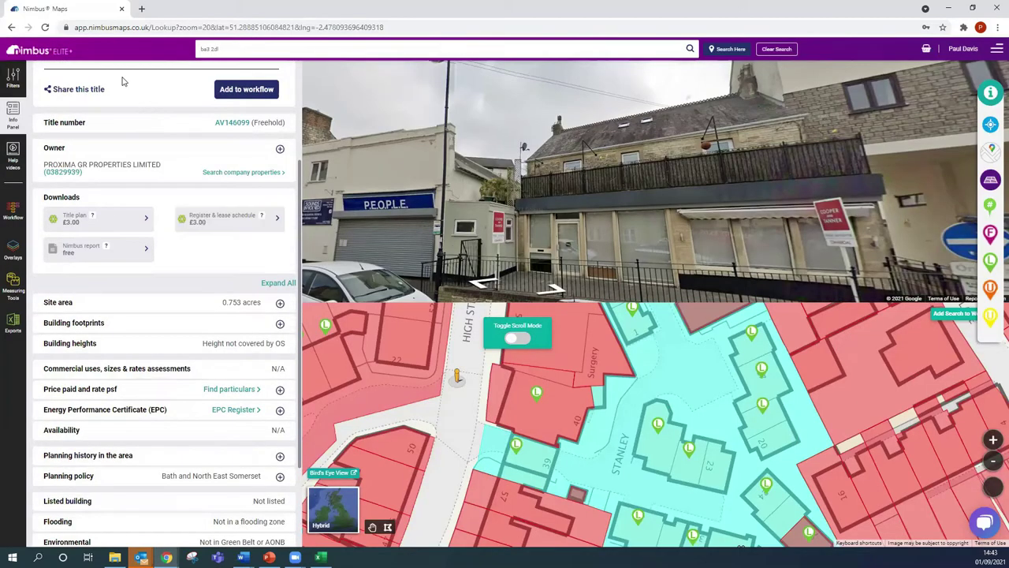
pyautogui.click(279, 150)
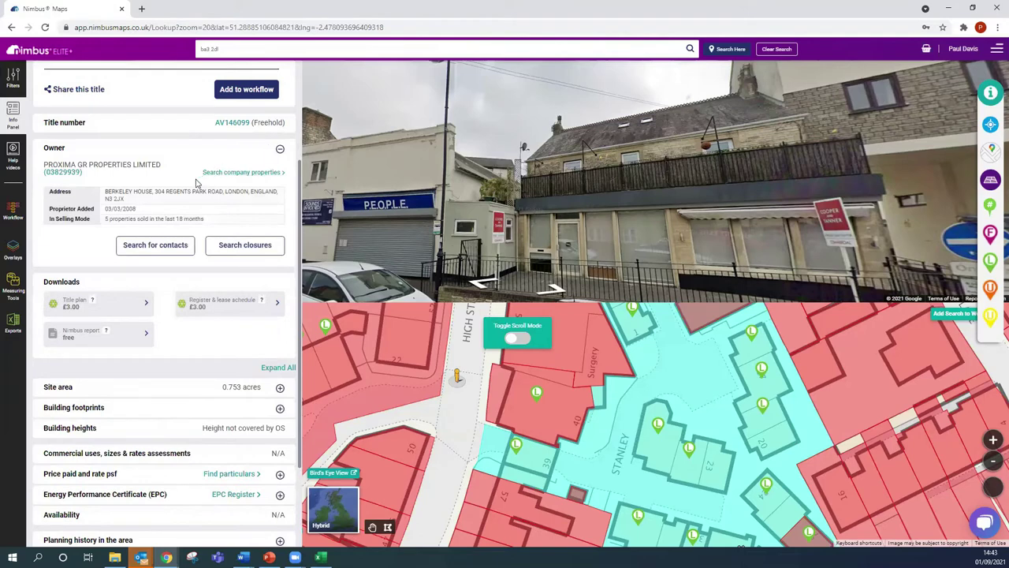
pyautogui.click(279, 151)
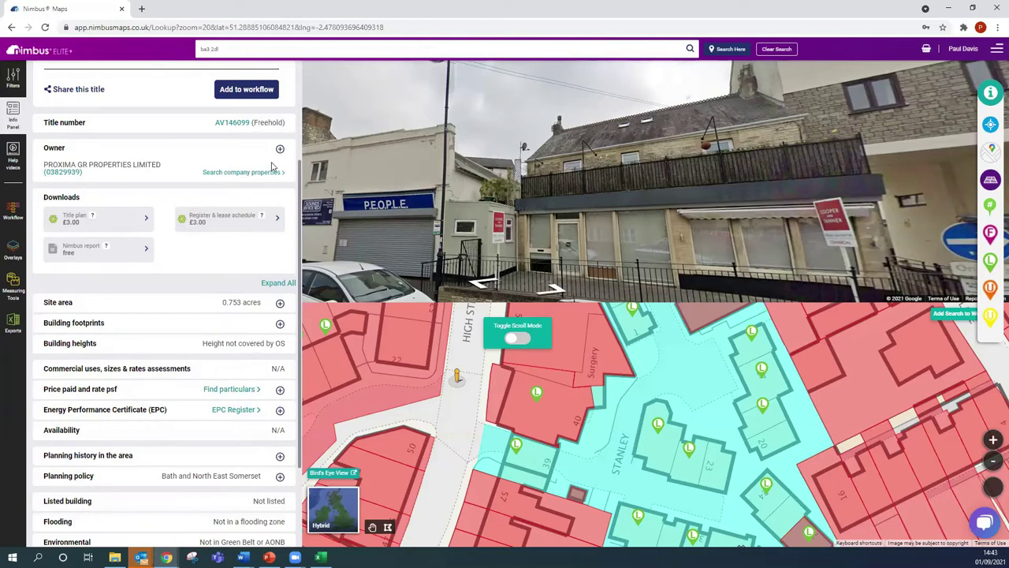
pyautogui.scroll(2, 278, 134)
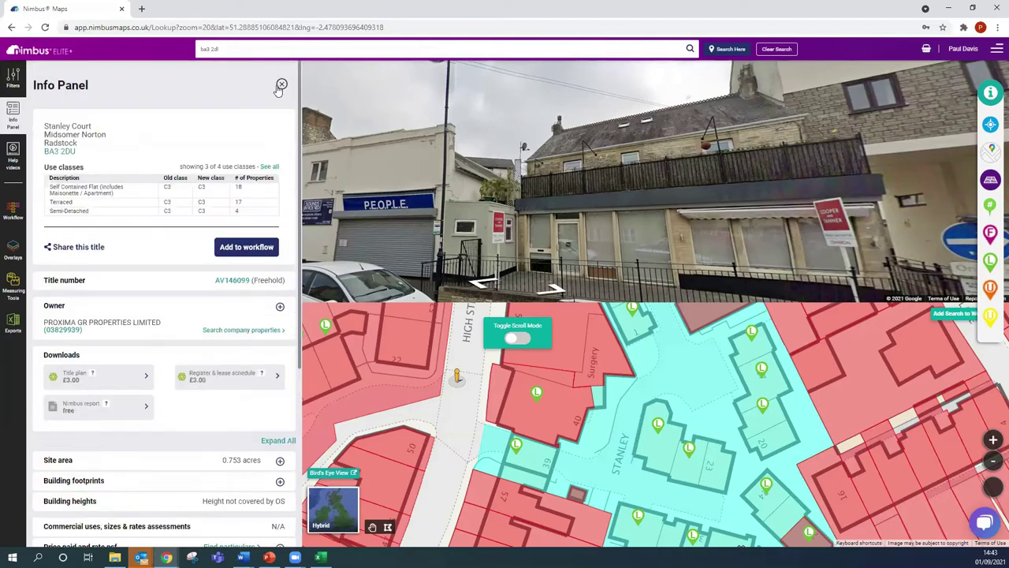
pyautogui.click(281, 85)
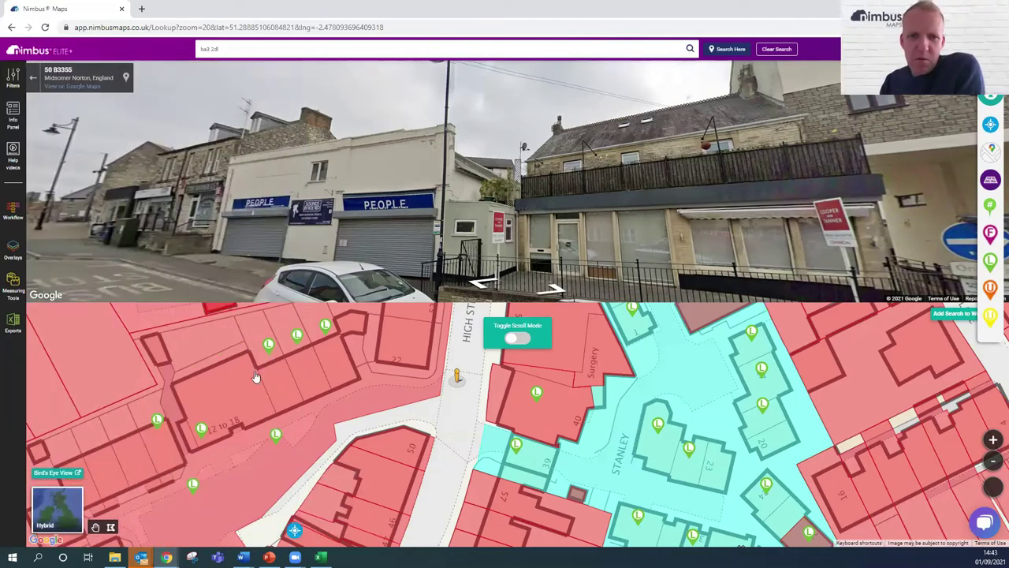
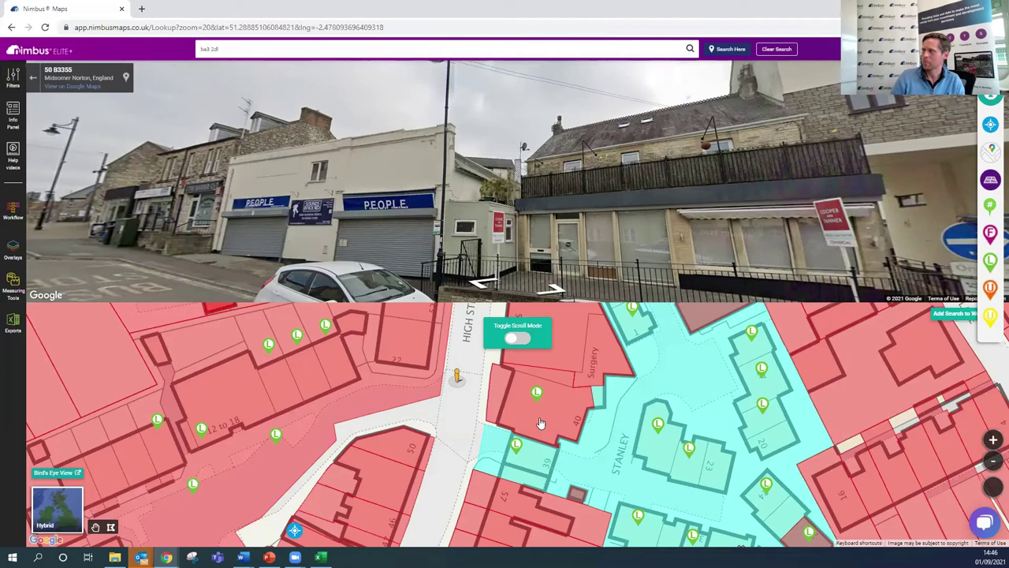
# Switch the map to Hybrid imagery, select the 55a High Street title and look it up by its title number
pyautogui.moveTo(603, 314); pyautogui.dragTo(586, 417)
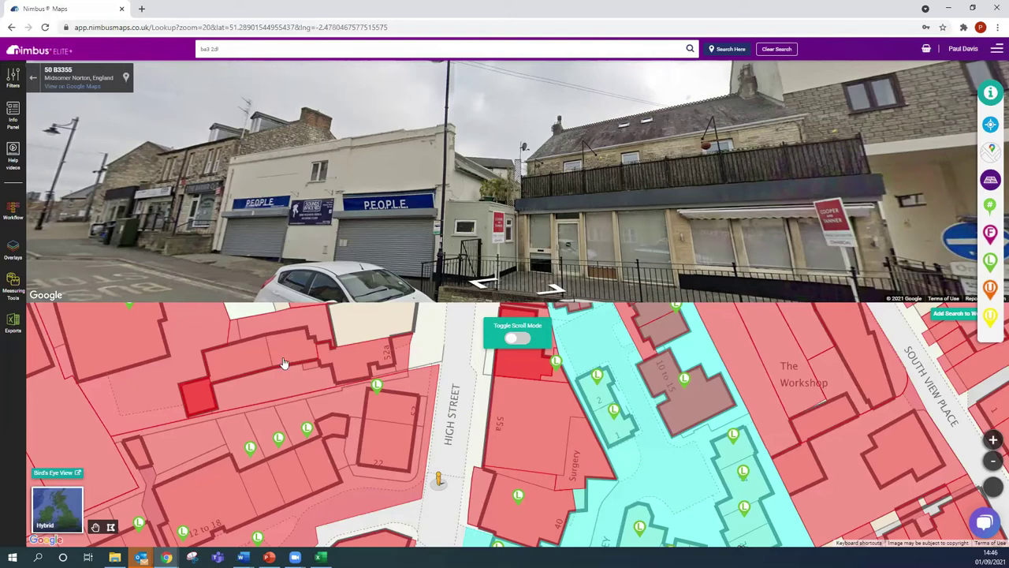
pyautogui.click(58, 511)
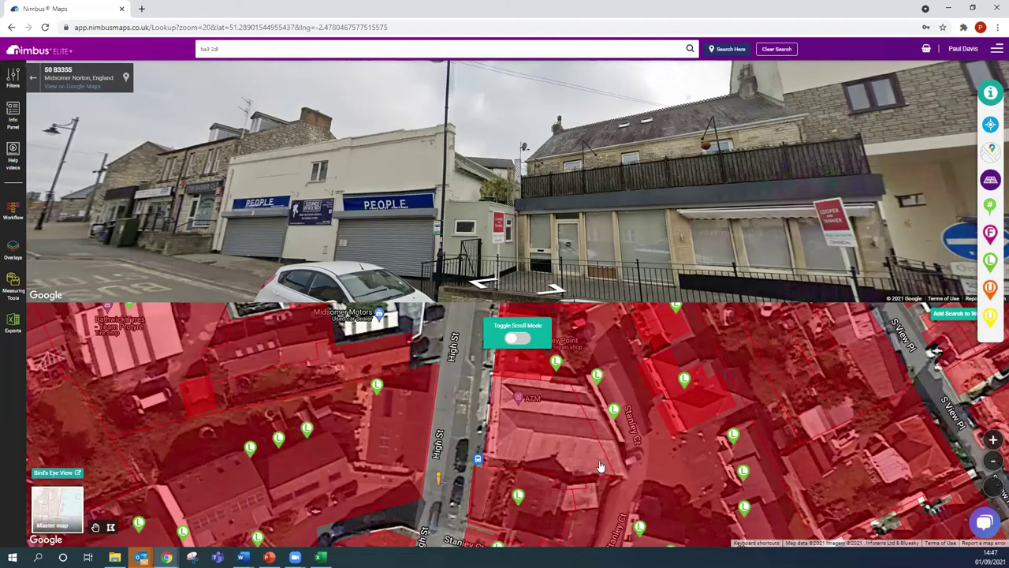
pyautogui.moveTo(597, 482); pyautogui.dragTo(489, 478)
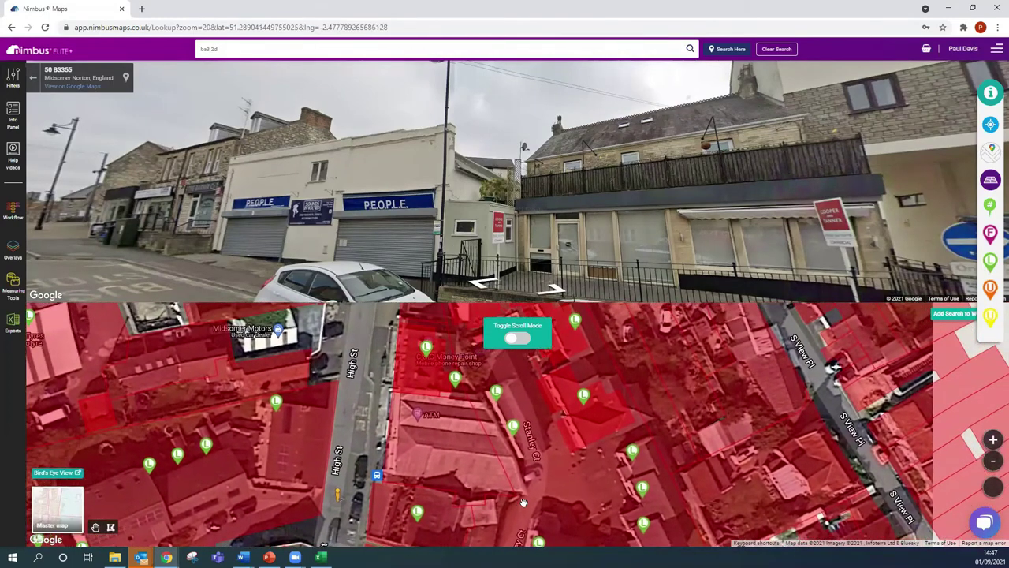
pyautogui.click(481, 475)
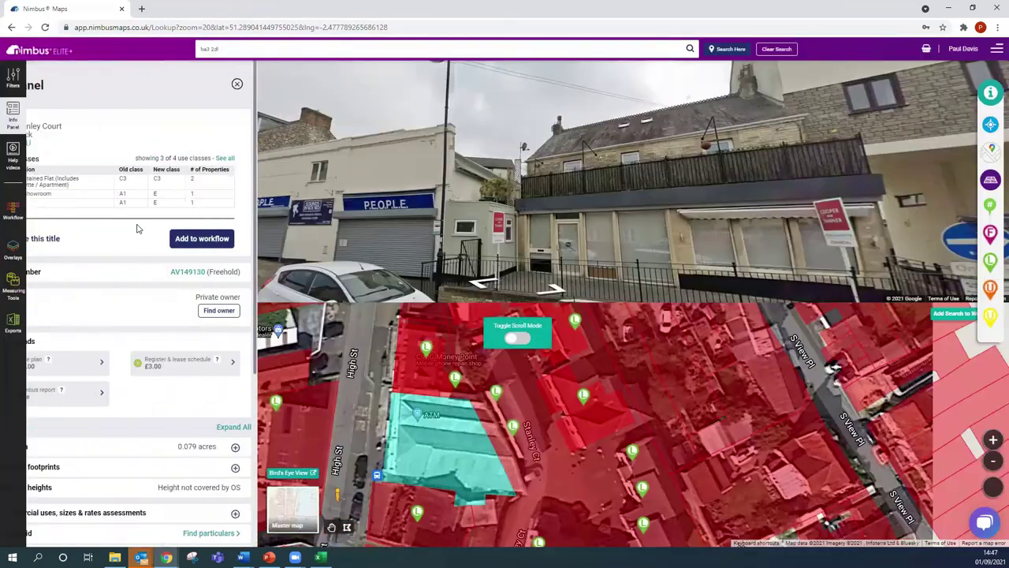
pyautogui.click(234, 274)
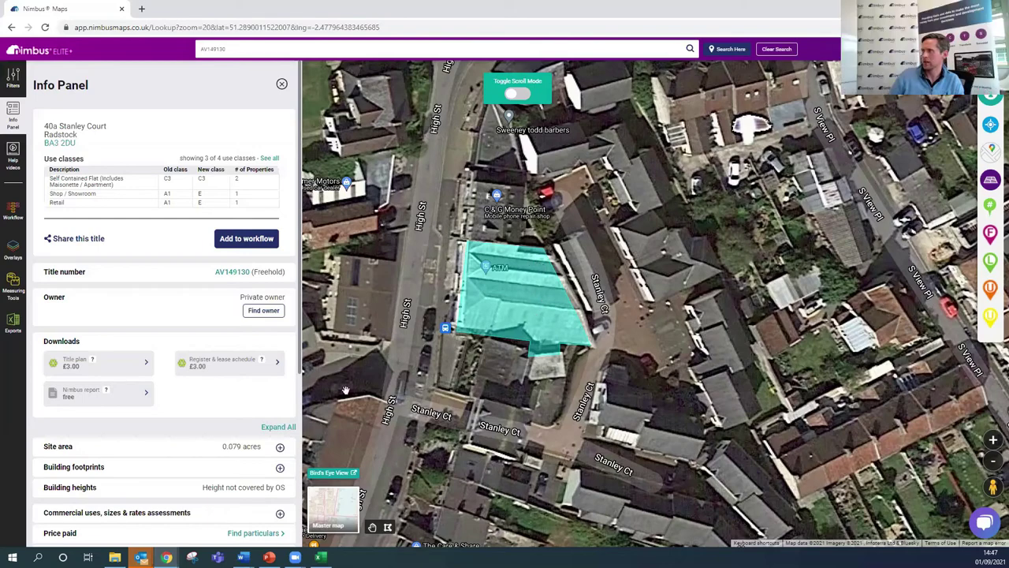
# Expand the commercial uses, sizes and rates assessments and highlight the first floor office and internal storage areas
pyautogui.scroll(-1, 189, 441)
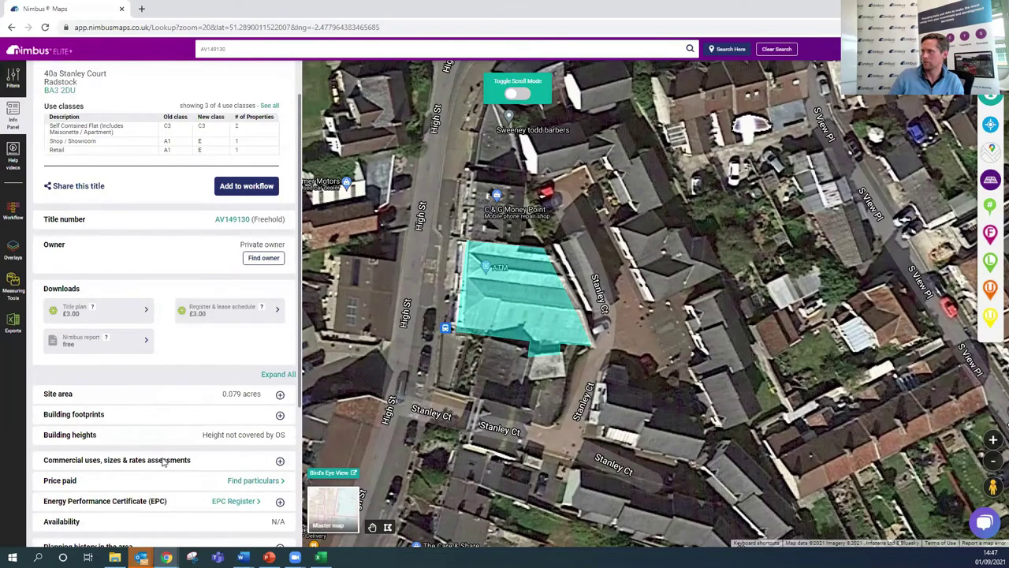
pyautogui.click(166, 459)
pyautogui.scroll(-4, 164, 453)
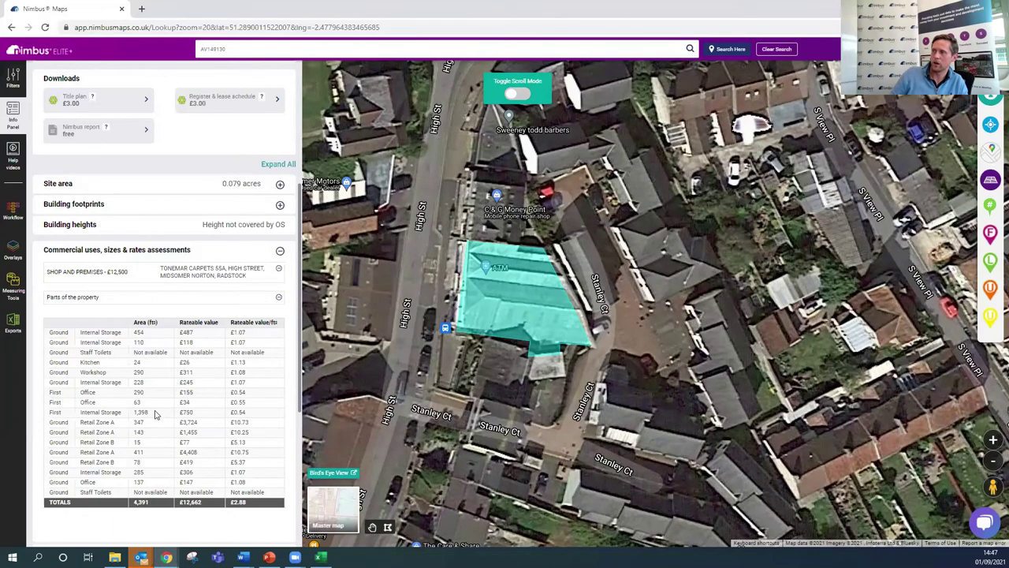
pyautogui.moveTo(155, 415); pyautogui.dragTo(137, 395)
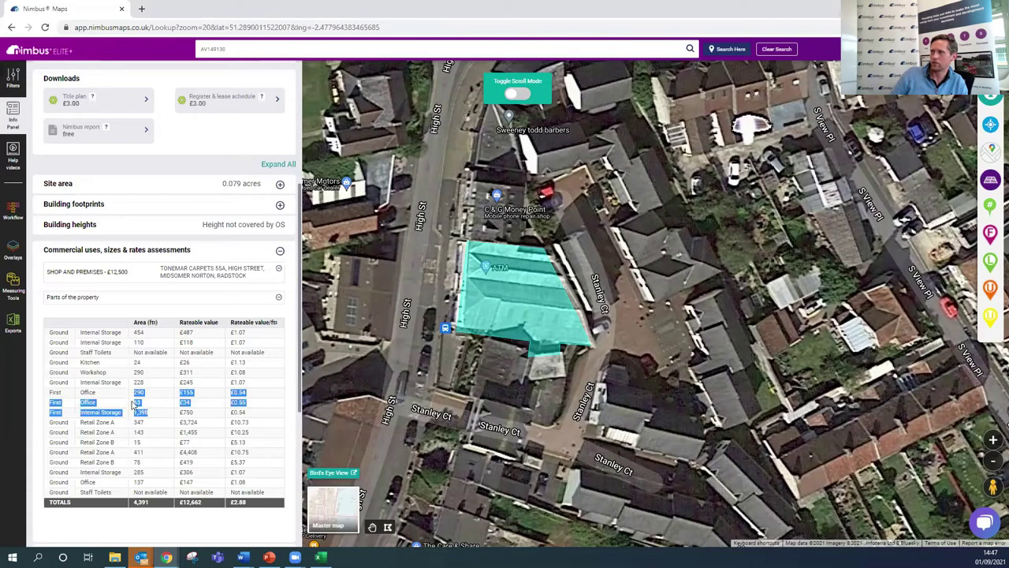
pyautogui.moveTo(151, 411); pyautogui.dragTo(134, 394)
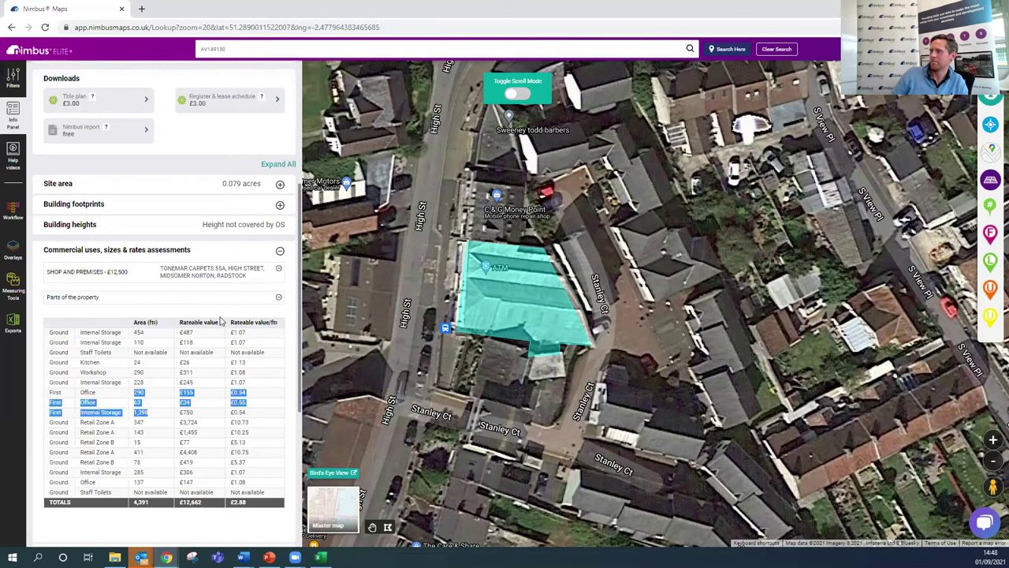
# Open the 2010 change of use application for 55A High Street on the council website from the title's planning history
pyautogui.scroll(-3, 219, 318)
pyautogui.click(280, 379)
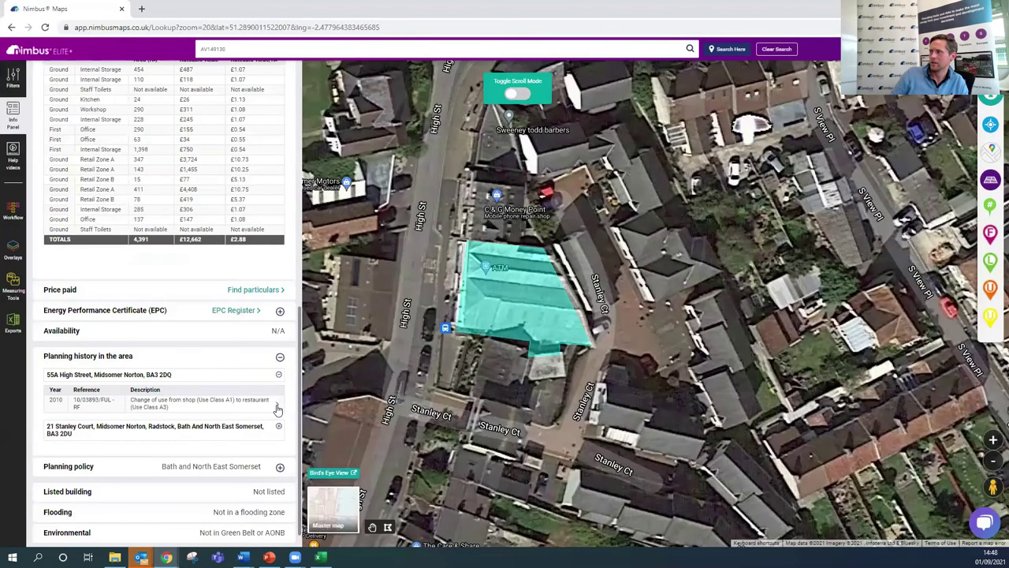
pyautogui.click(277, 407)
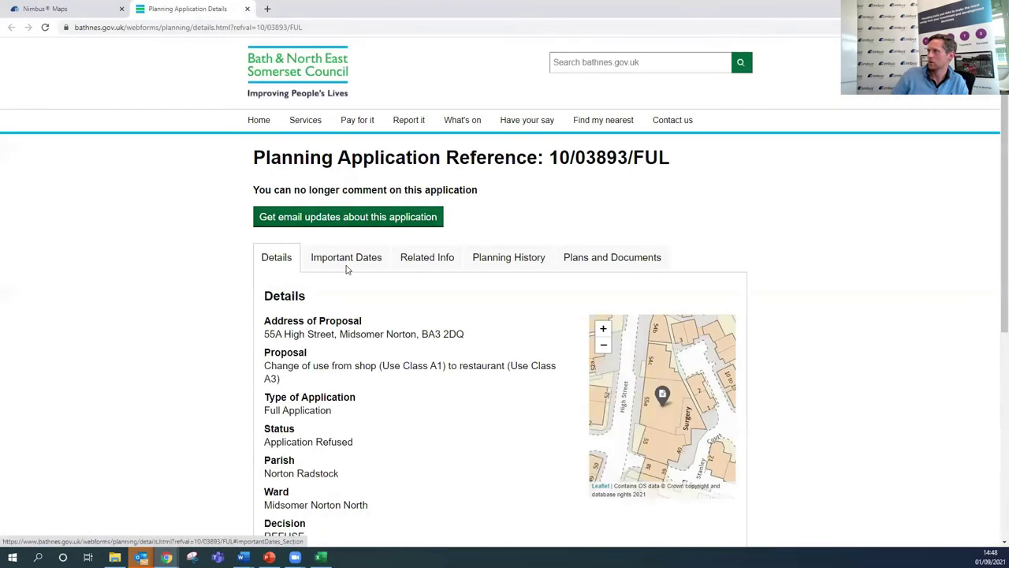
# Open the existing ground floor plan from the application's plans and documents and examine the layout
pyautogui.scroll(-1, 347, 260)
pyautogui.click(604, 204)
pyautogui.scroll(-3, 426, 262)
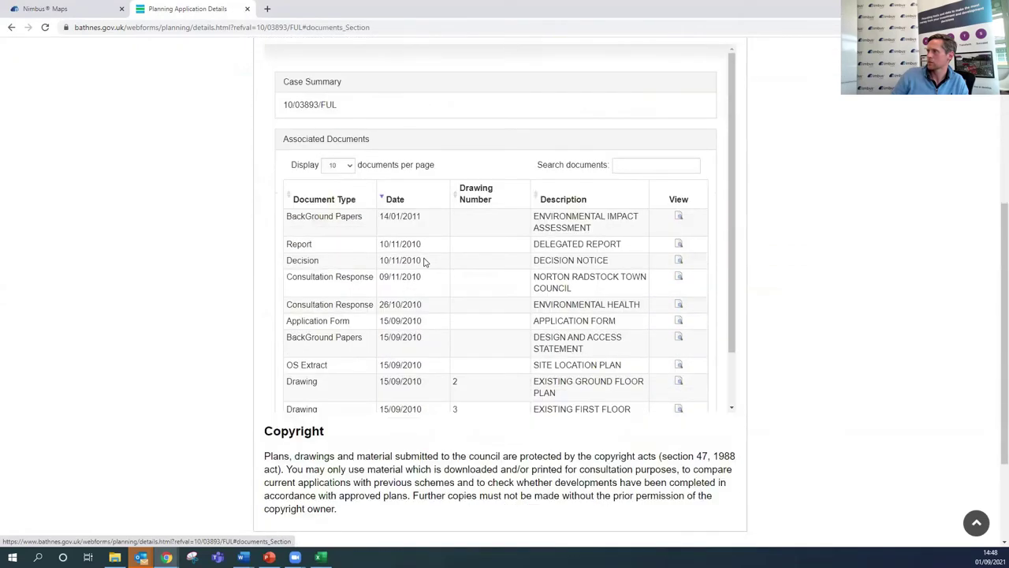
pyautogui.scroll(-1, 576, 343)
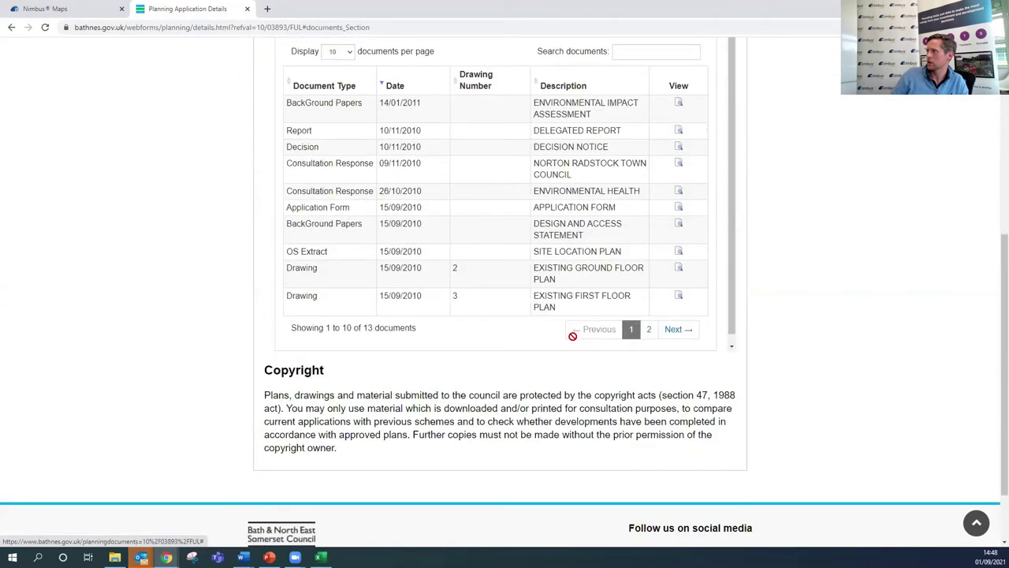
pyautogui.click(679, 270)
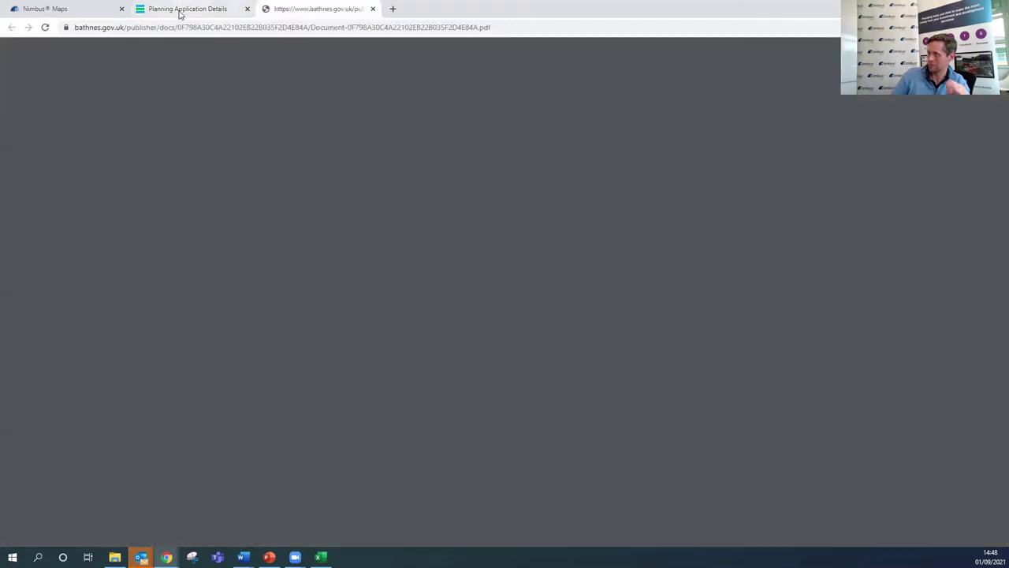
pyautogui.scroll(-1, 516, 346)
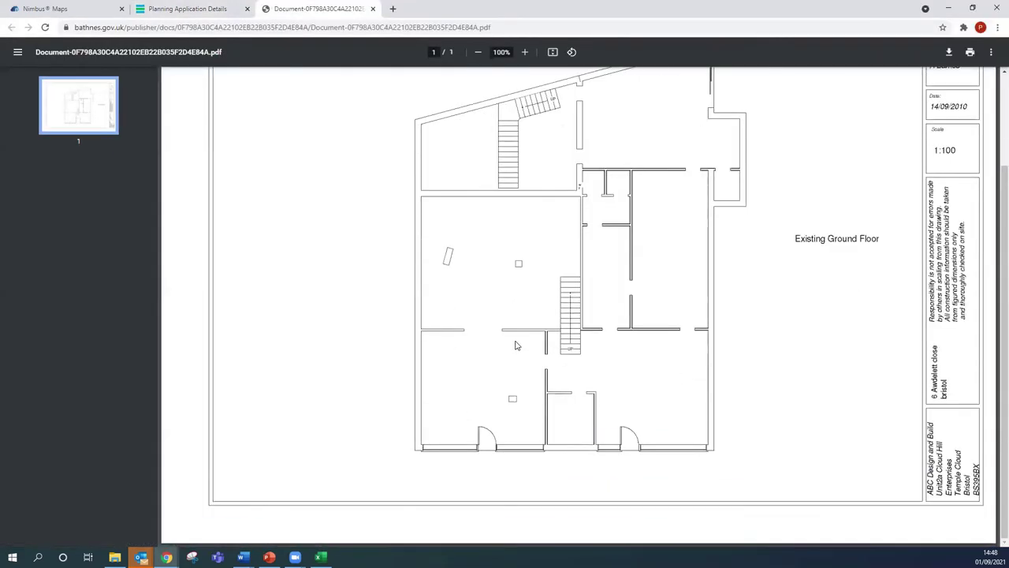
# Open the existing first floor plan from the application's plans and documents and examine its layout
pyautogui.scroll(1, 487, 322)
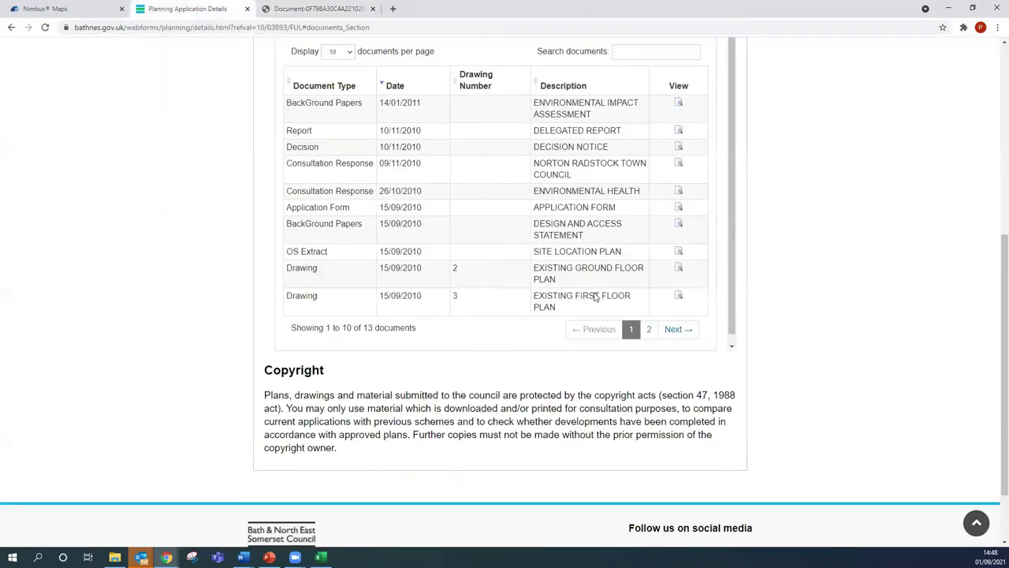
pyautogui.click(217, 7)
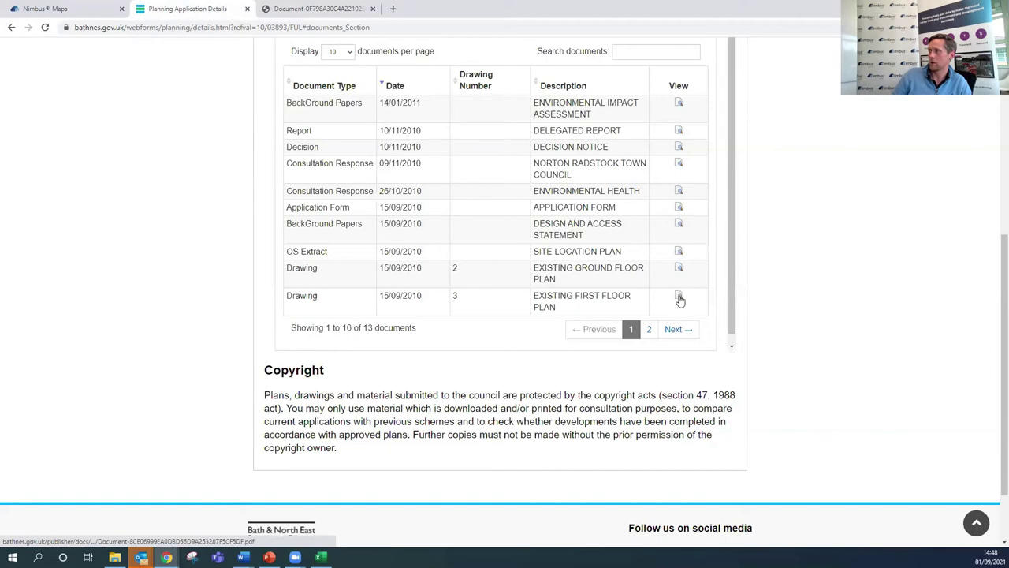
pyautogui.click(677, 295)
pyautogui.scroll(-3, 563, 278)
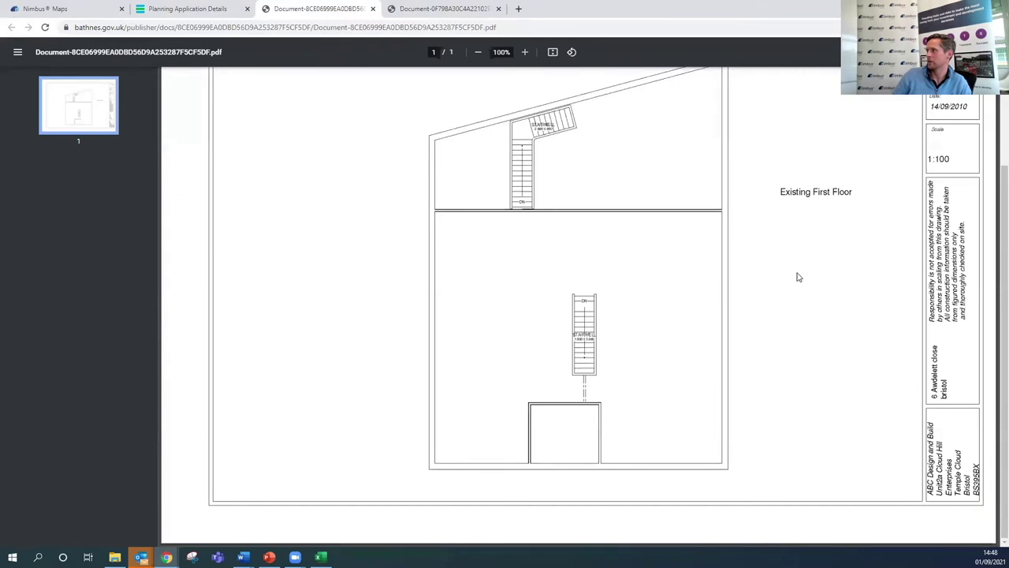
# Compare the existing ground floor plan with the first floor plan, examining the staircases, shopfront entrances and room divisions
pyautogui.click(455, 8)
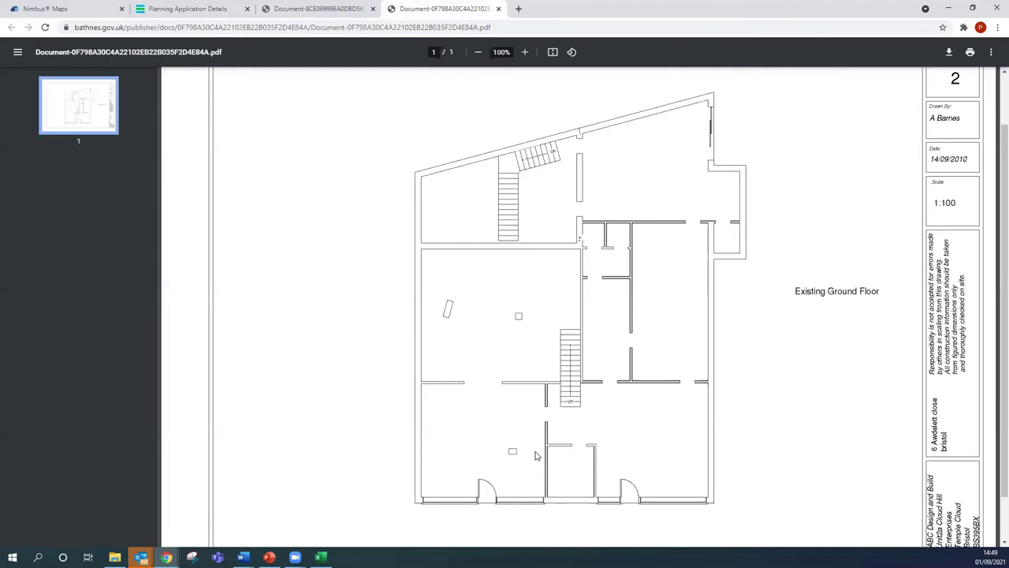
pyautogui.click(342, 9)
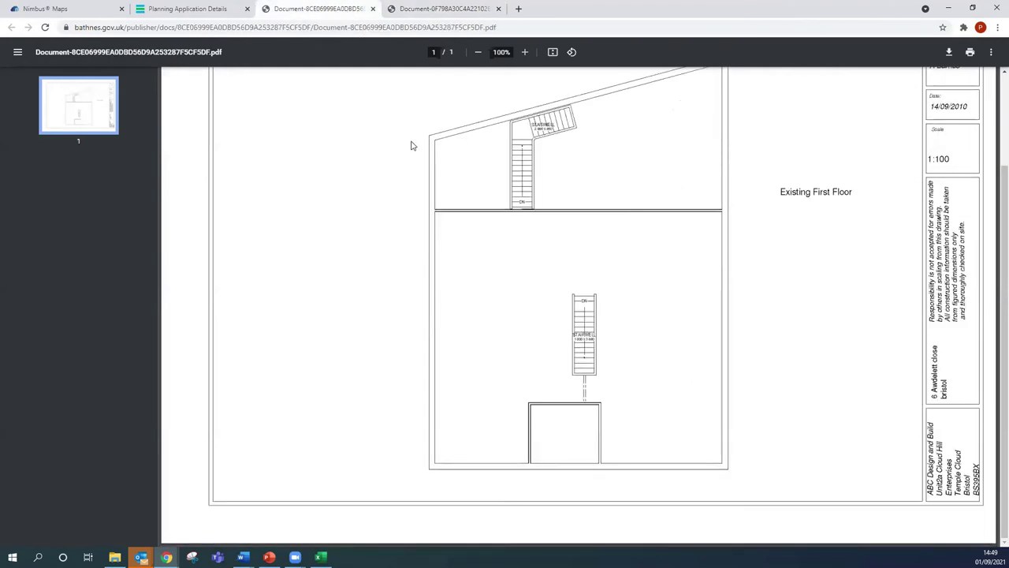
pyautogui.click(445, 8)
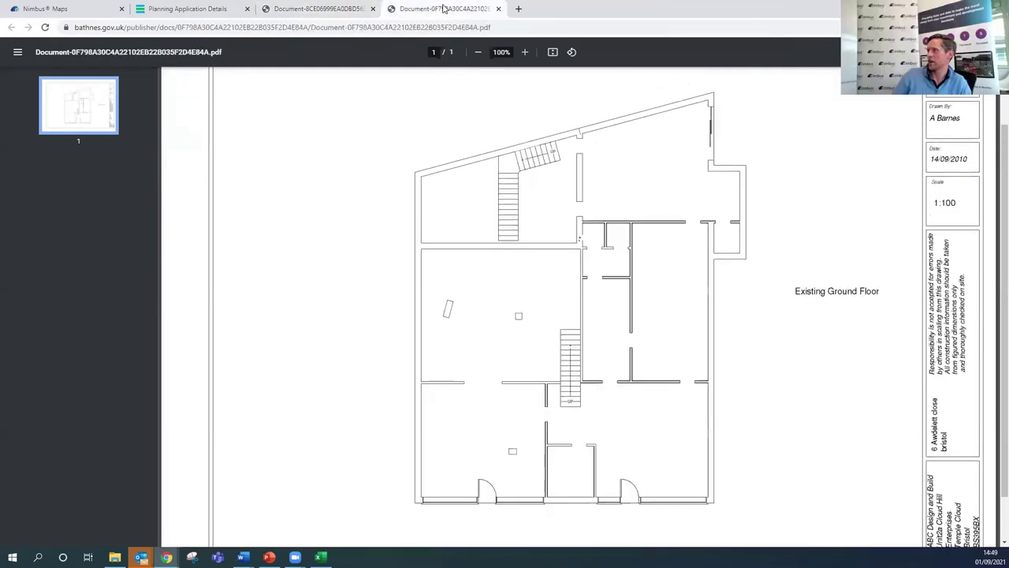
pyautogui.click(345, 9)
pyautogui.click(419, 8)
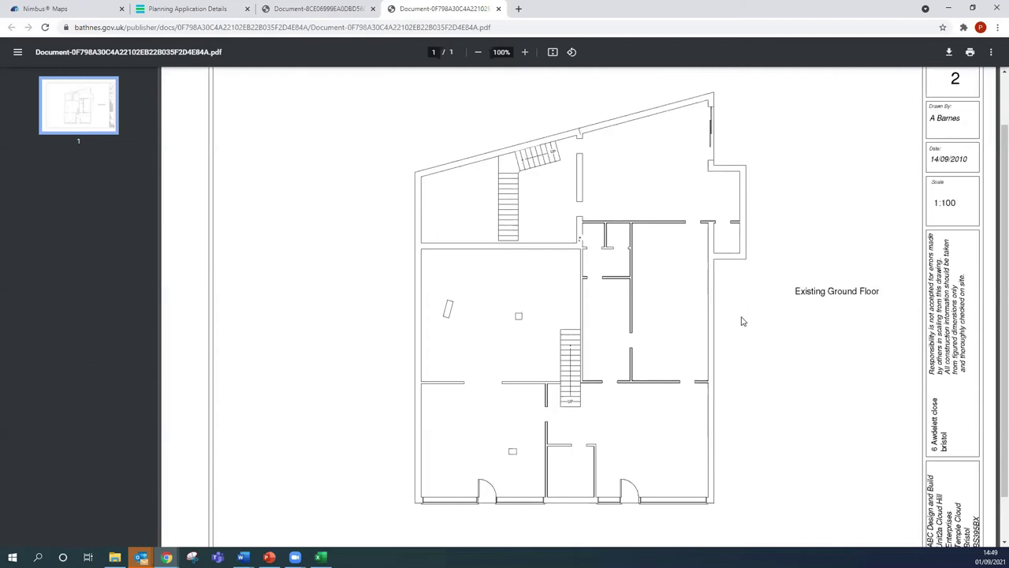
pyautogui.scroll(-1, 875, 313)
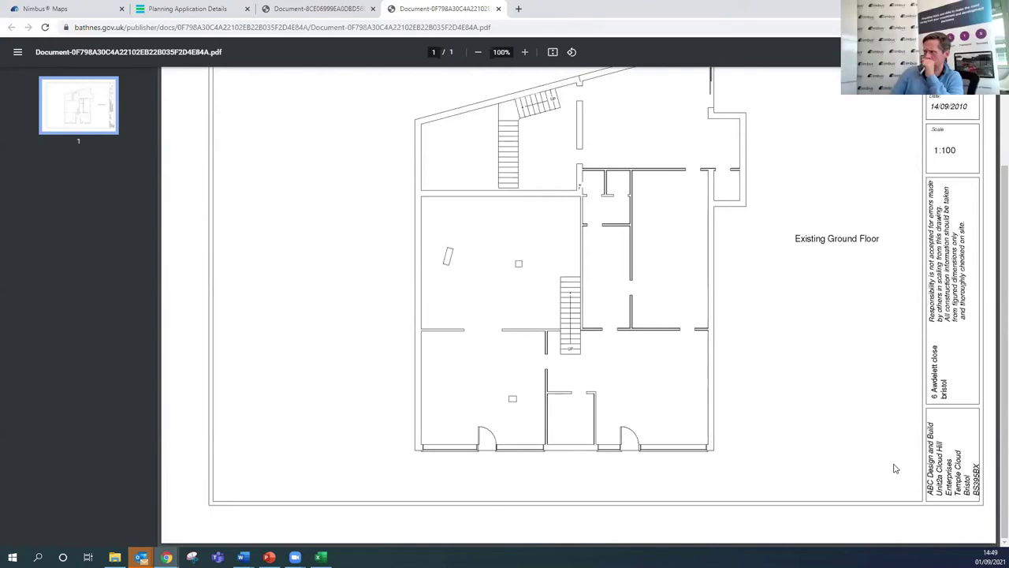
pyautogui.scroll(1, 895, 469)
pyautogui.scroll(2, 895, 469)
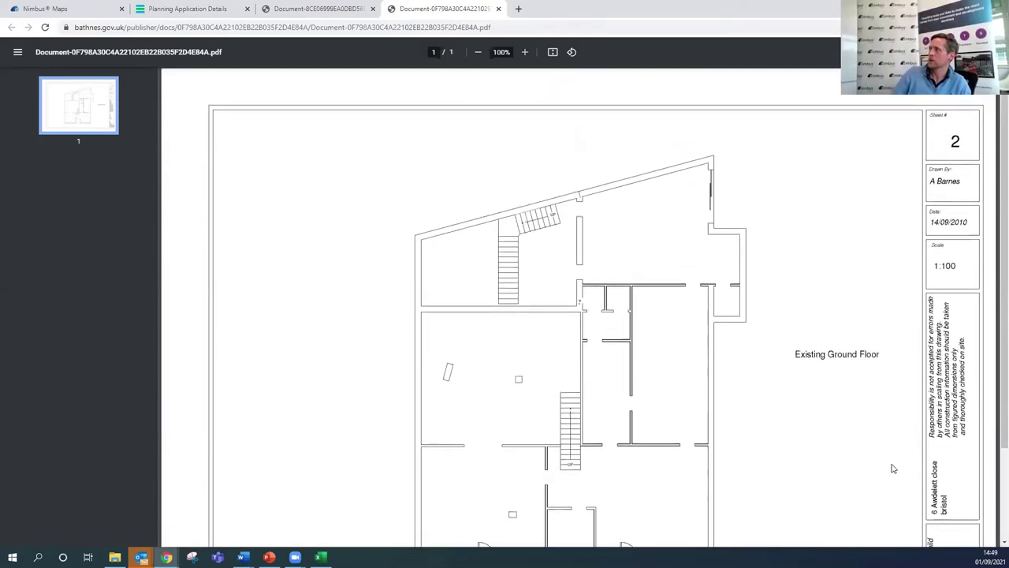
pyautogui.scroll(-2, 891, 466)
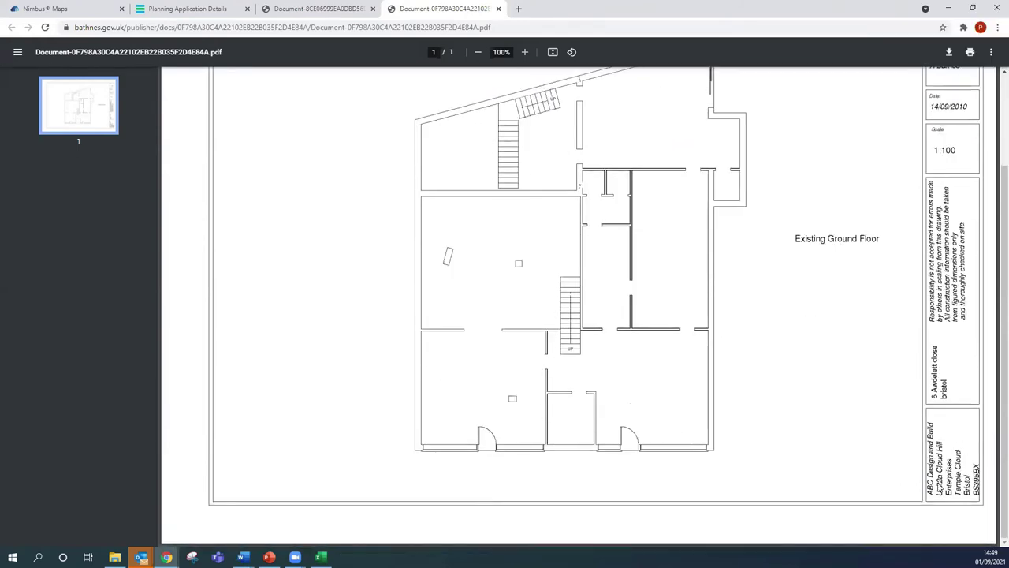
pyautogui.scroll(2, 687, 313)
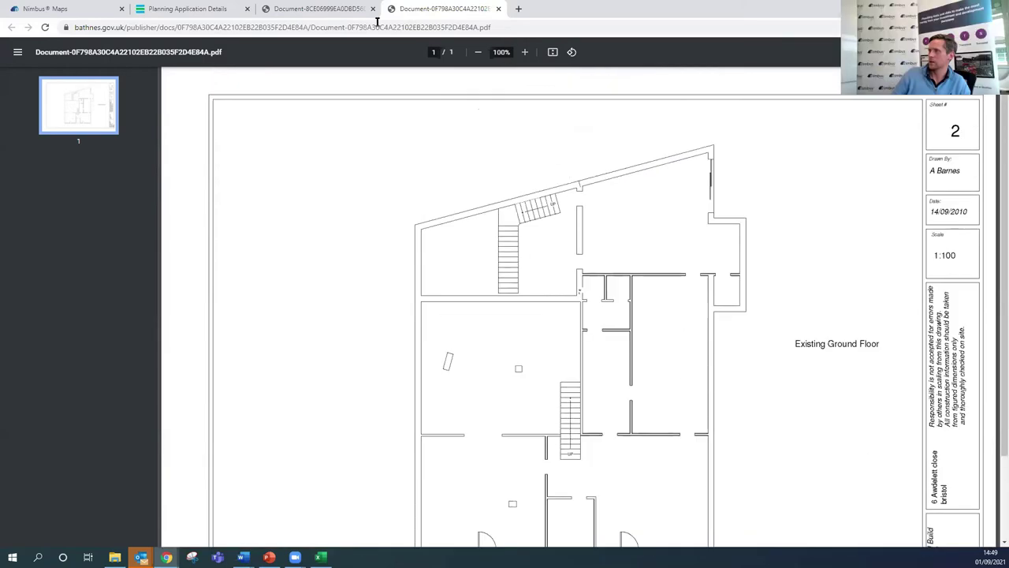
# Return to the council's planning application page and open the details of application 10/03893/FUL
pyautogui.click(318, 8)
pyautogui.click(211, 8)
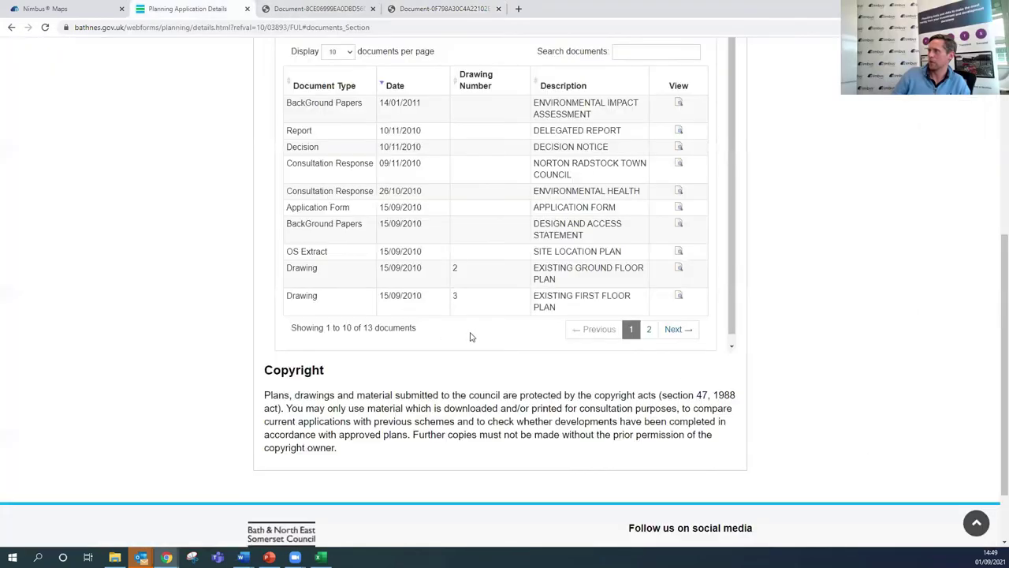
pyautogui.scroll(1, 471, 337)
pyautogui.scroll(4, 833, 273)
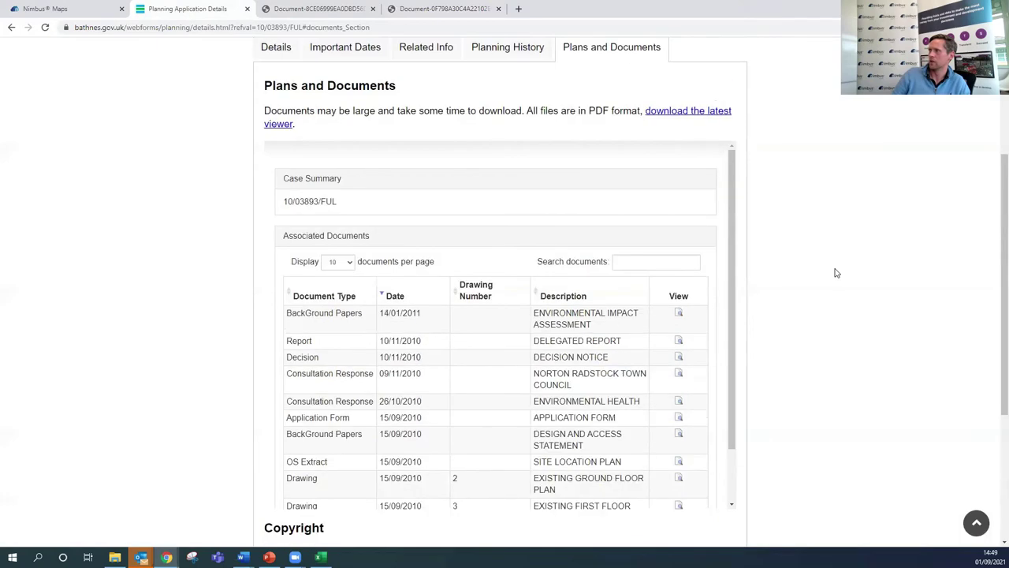
pyautogui.click(280, 152)
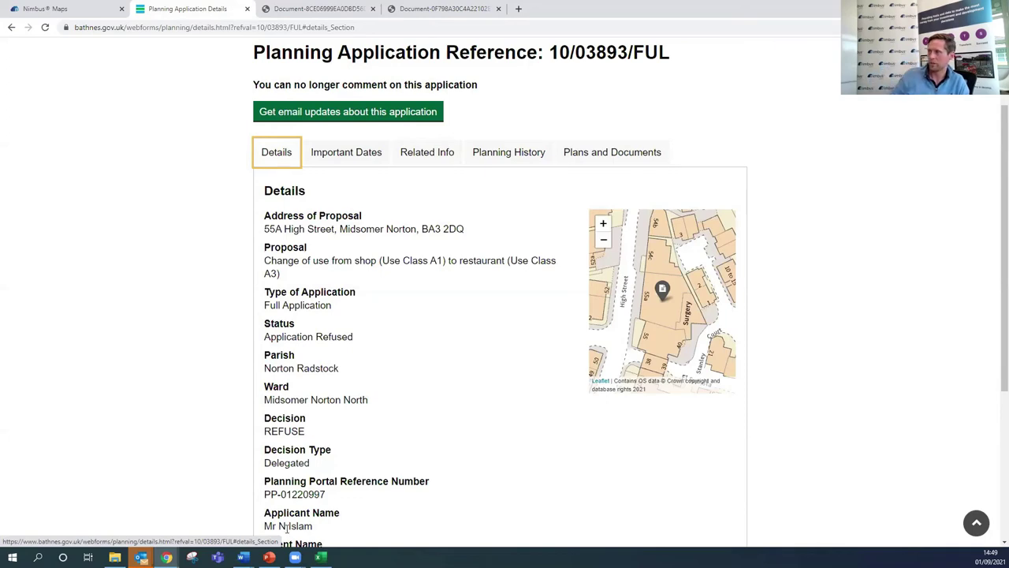
# Switch to the planning data export in Excel and select the proposal converting ground floor offices to 5 self-contained flats
pyautogui.click(342, 493)
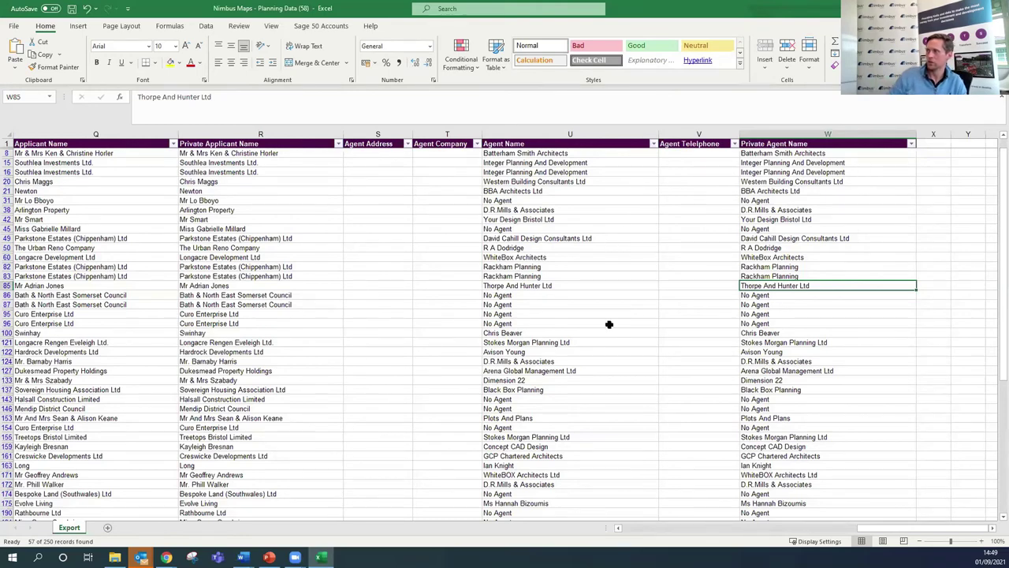
pyautogui.hscroll(-2, 178, 285)
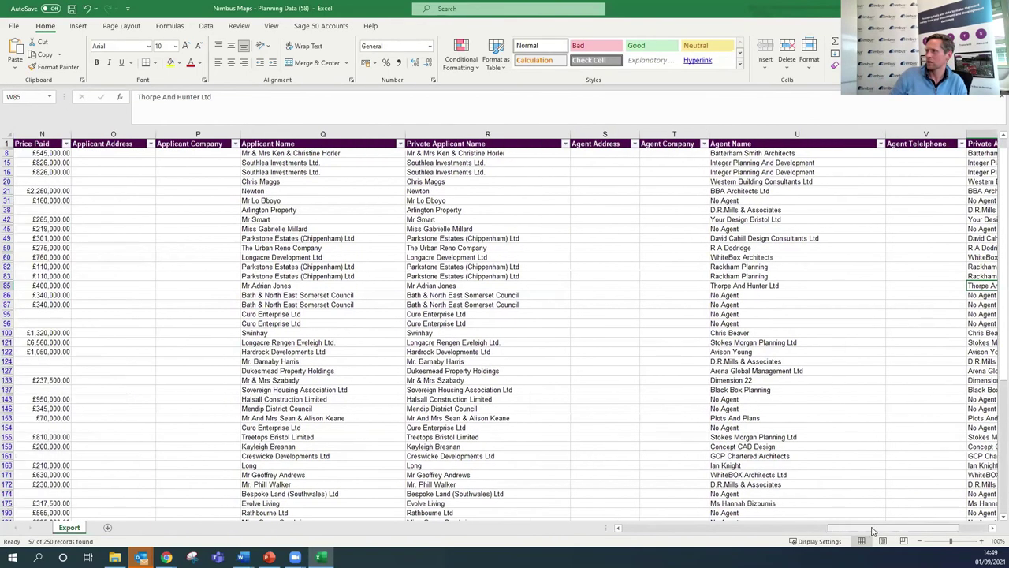
pyautogui.moveTo(864, 530); pyautogui.dragTo(615, 542)
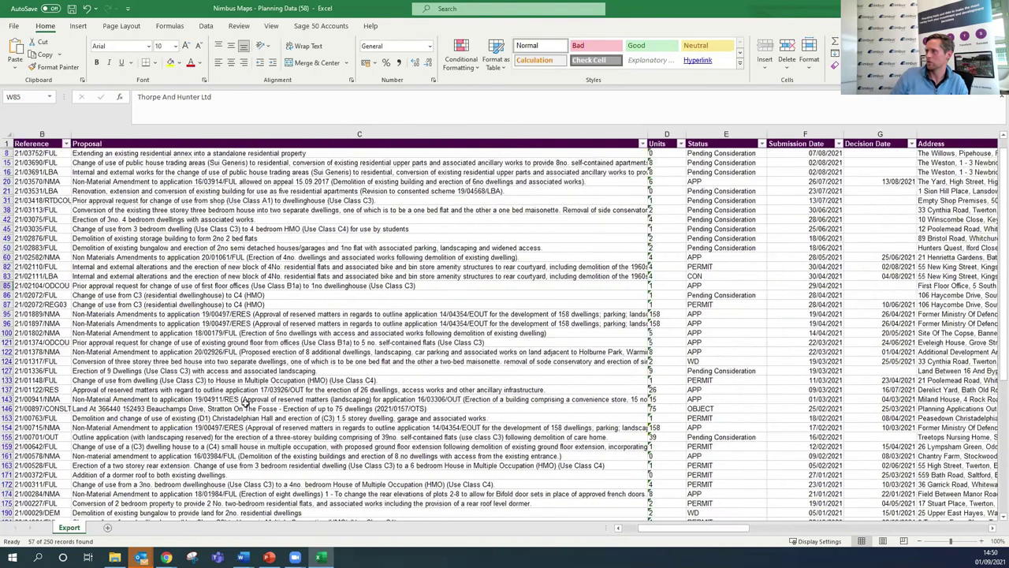
pyautogui.click(272, 361)
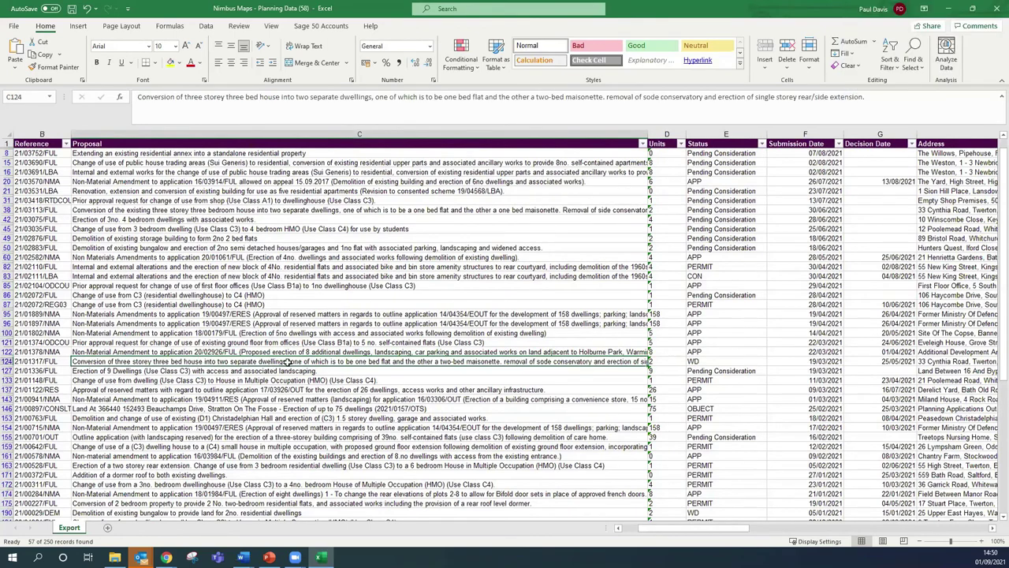
pyautogui.click(227, 161)
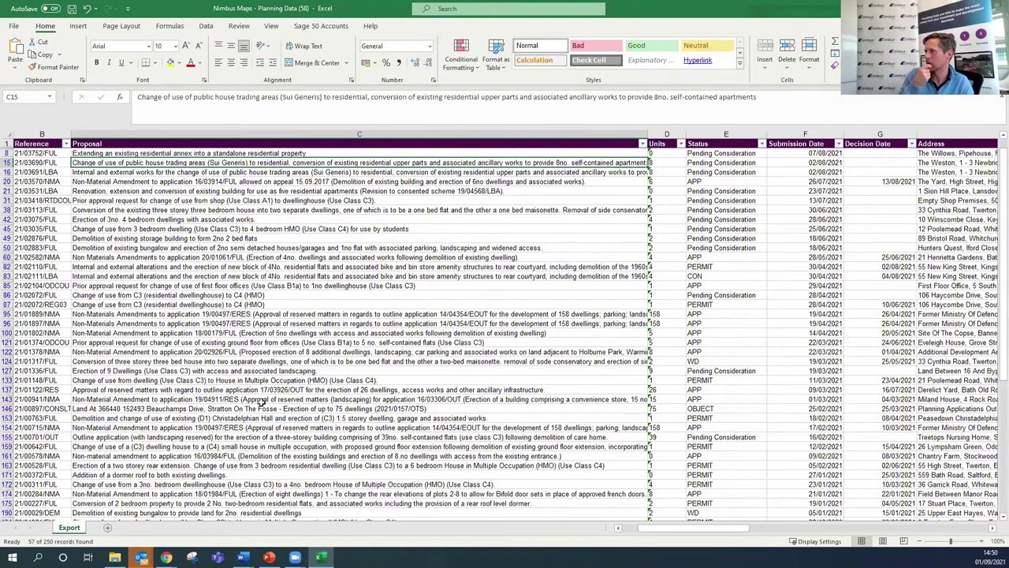
pyautogui.click(282, 341)
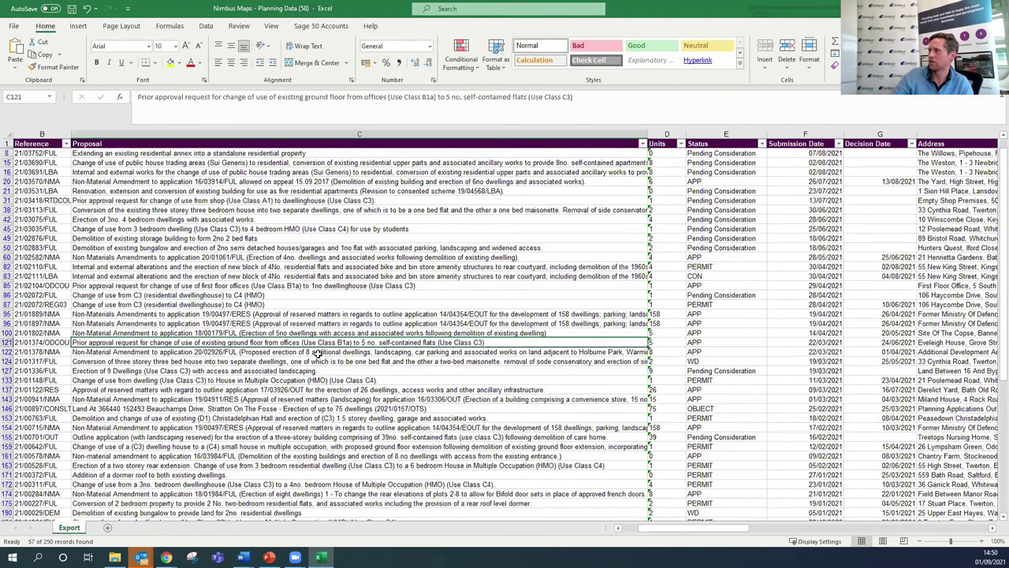
# Follow the selected office-to-flats record across its decision date, title, price paid and applicant details to the agent name
pyautogui.press('Right')
pyautogui.press('Right')
pyautogui.press('Right')
pyautogui.press('Right')
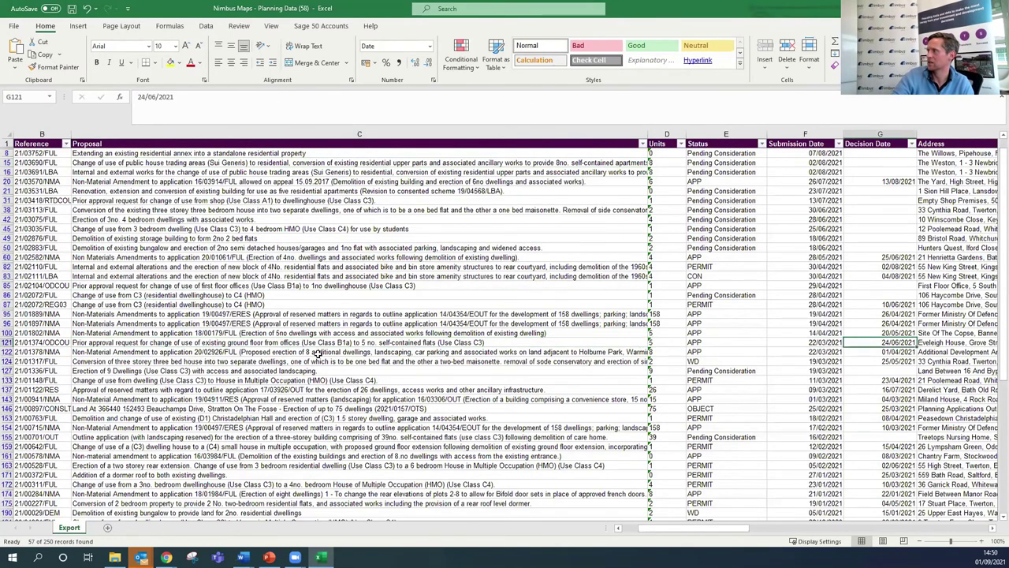
pyautogui.press('Right')
pyautogui.press('Right')
pyautogui.press('Right')
pyautogui.press('Right')
pyautogui.press('Right')
pyautogui.press('Right')
pyautogui.press('Right')
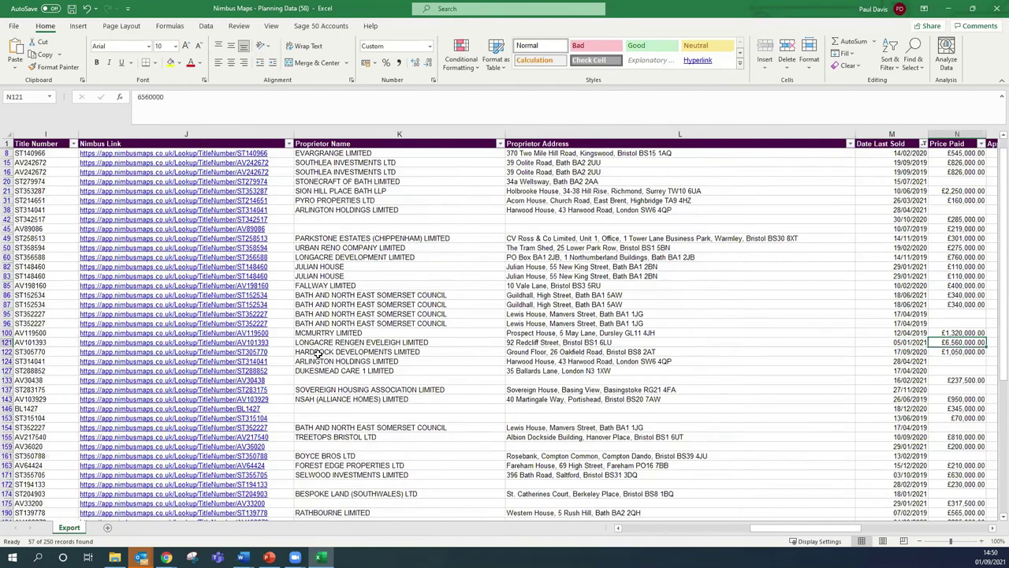
pyautogui.press('Right')
pyautogui.press('Right')
pyautogui.press('Right')
pyautogui.press('Right')
pyautogui.press('Right')
pyautogui.press('Right')
pyautogui.press('Right')
pyautogui.press('Right')
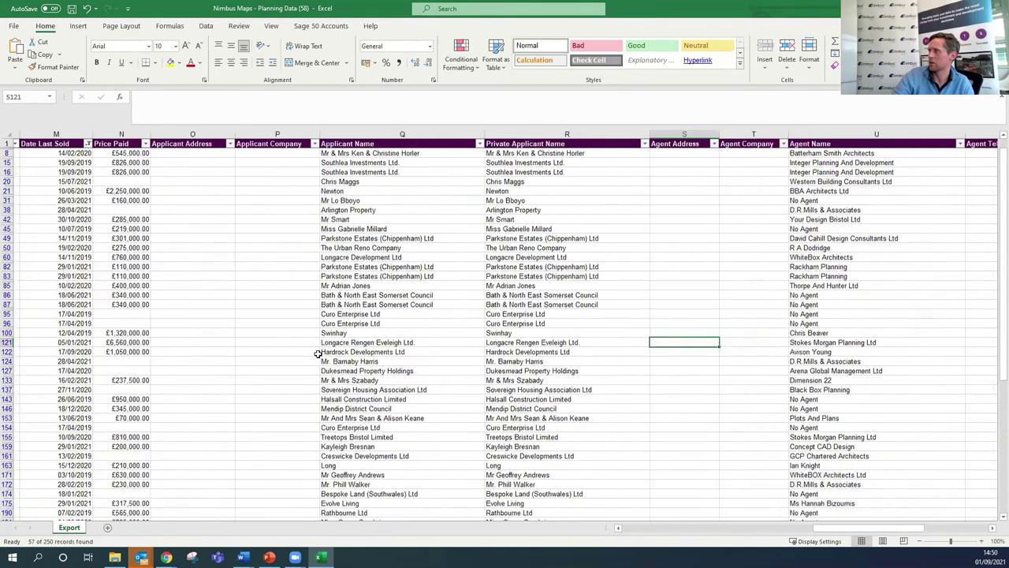
pyautogui.press('Left')
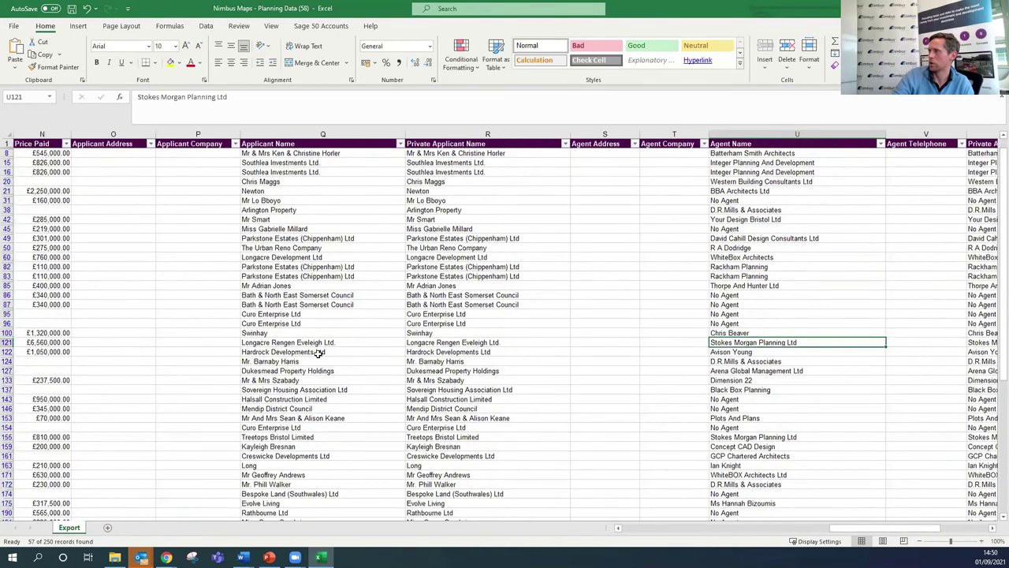
pyautogui.press('Right')
pyautogui.press('Right')
pyautogui.press('Left')
pyautogui.press('Left')
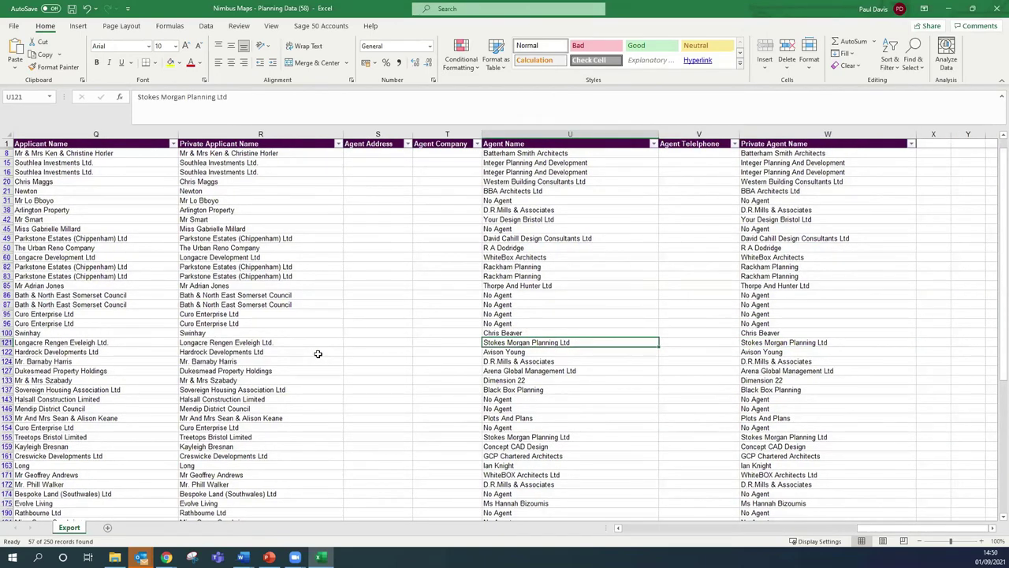
# Go back along the office-to-flats record to the cell holding its planning application URL
pyautogui.press('Left')
pyautogui.press('Left')
pyautogui.press('Left')
pyautogui.press('Left')
pyautogui.press('Left')
pyautogui.press('Left')
pyautogui.press('Left')
pyautogui.press('Left')
pyautogui.press('Left')
pyautogui.press('Left')
pyautogui.press('Left')
pyautogui.press('Left')
pyautogui.press('Left')
pyautogui.press('Left')
pyautogui.press('Left')
pyautogui.press('Left')
pyautogui.press('Left')
pyautogui.press('Left')
pyautogui.press('Left')
pyautogui.press('Left')
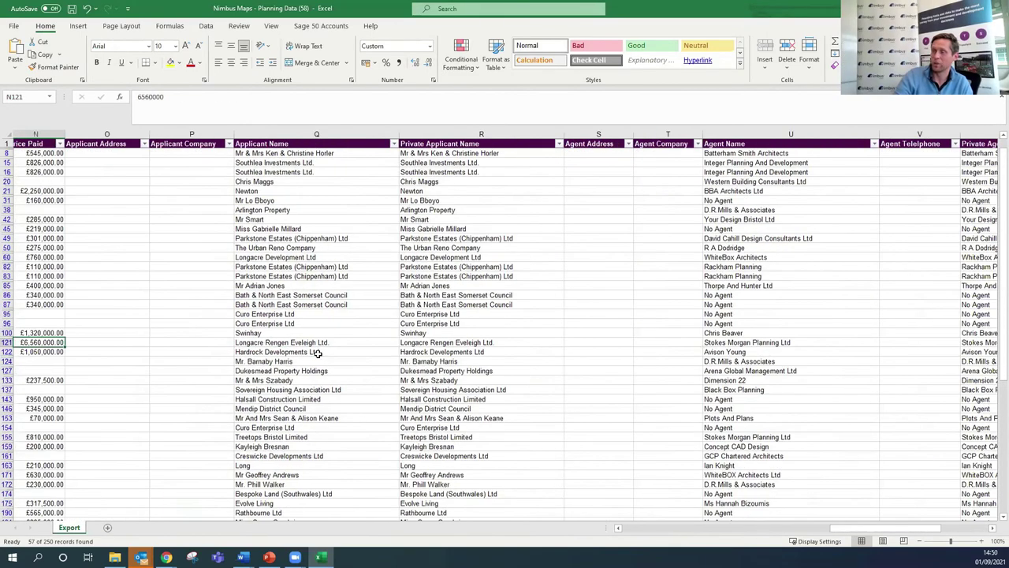
pyautogui.hotkey('alt', 'h')
pyautogui.press('o')
pyautogui.press('i')
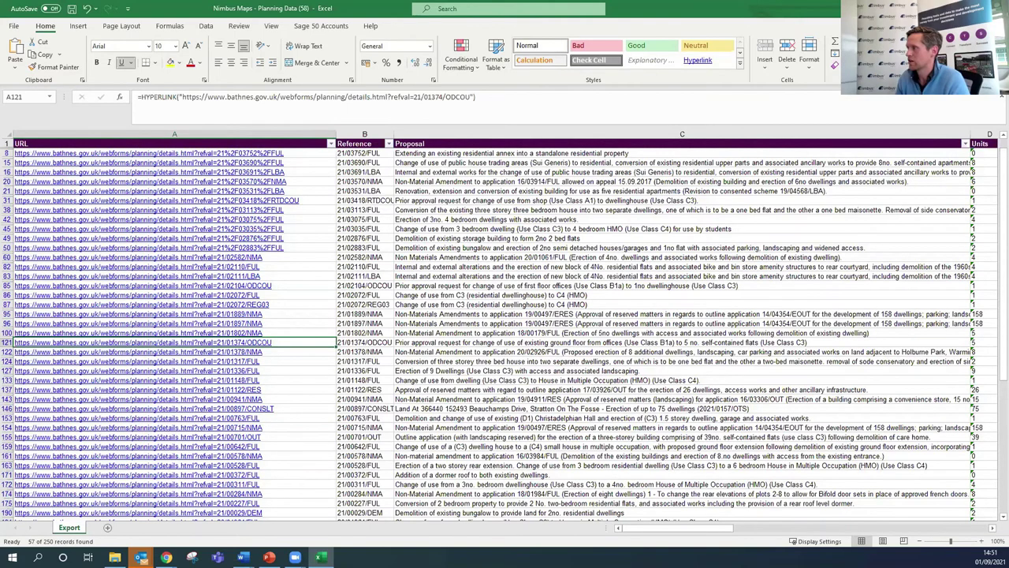
# Look through the full filtered list of planning proposals down to its last record and return to the first rows
pyautogui.scroll(-1, 532, 428)
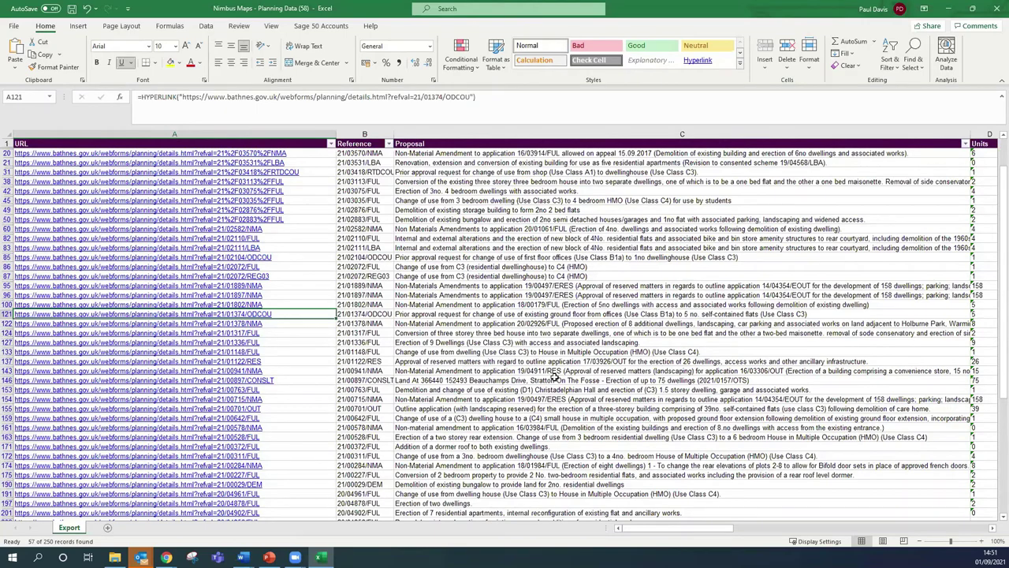
pyautogui.scroll(-3, 545, 346)
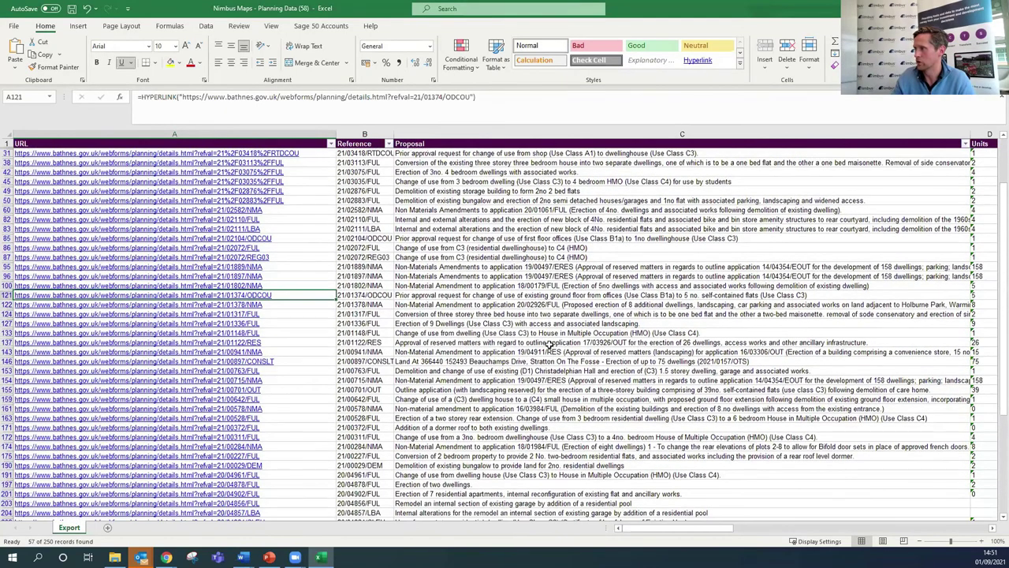
pyautogui.scroll(-1, 564, 339)
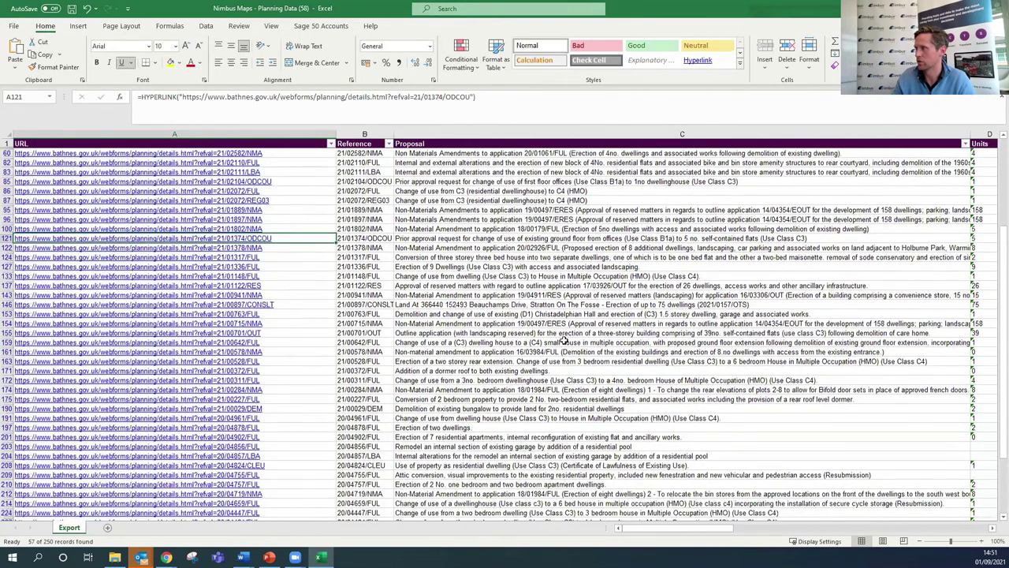
pyautogui.scroll(-1, 564, 339)
pyautogui.scroll(-1, 564, 339)
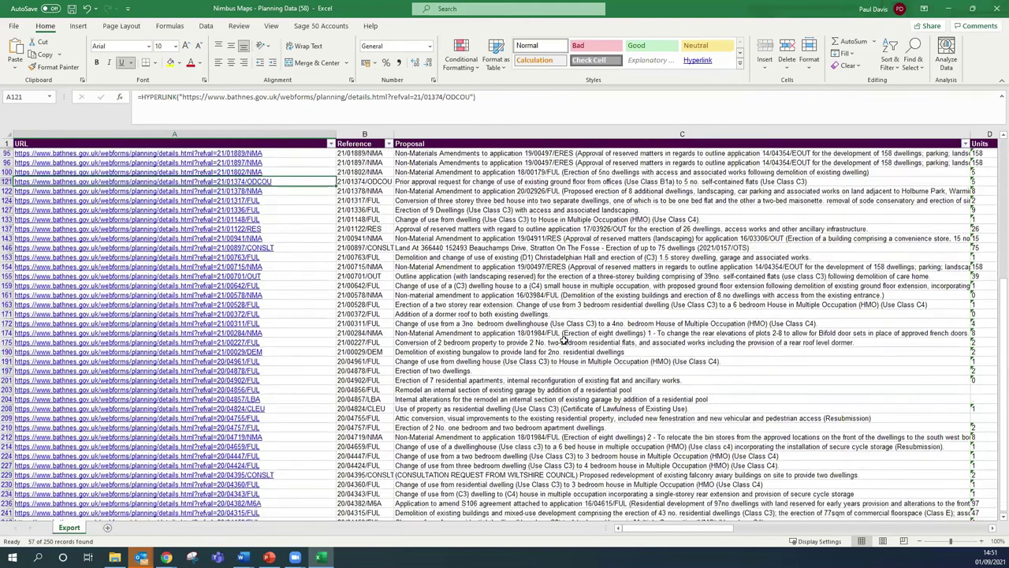
pyautogui.scroll(-1, 564, 339)
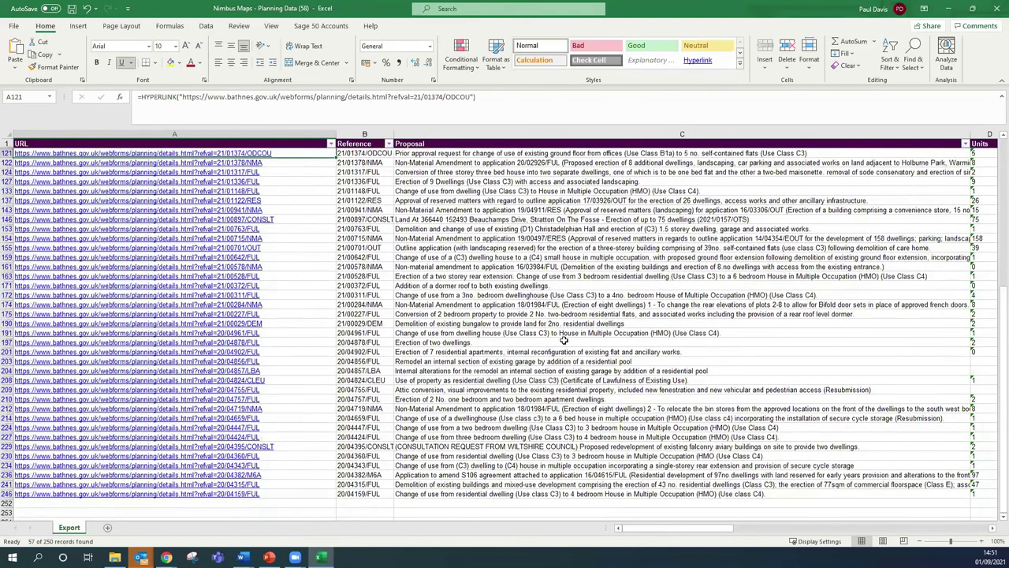
pyautogui.scroll(7, 564, 339)
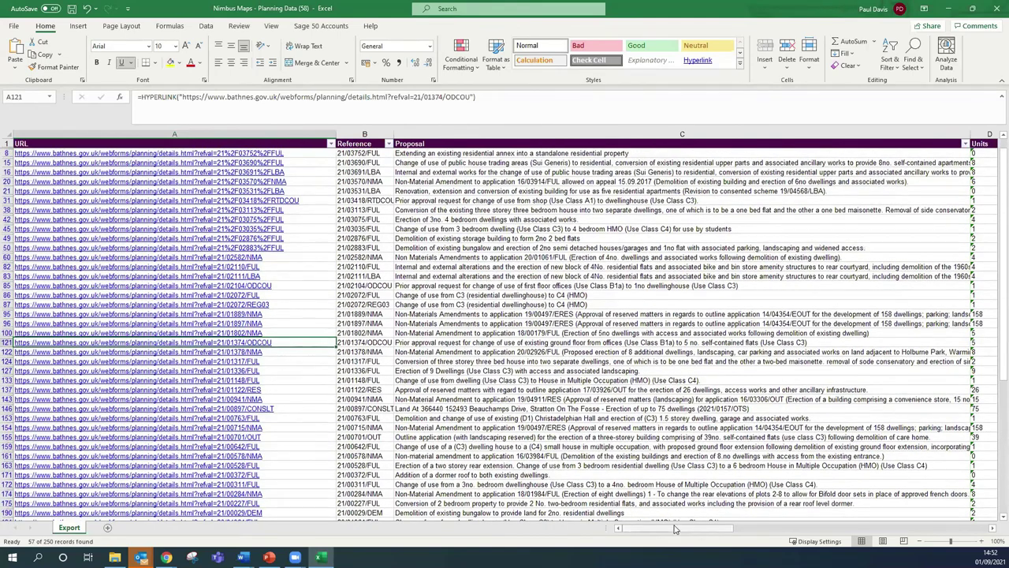
# Sort the filtered planning records by agent name from A to Z
pyautogui.moveTo(800, 518); pyautogui.dragTo(932, 506)
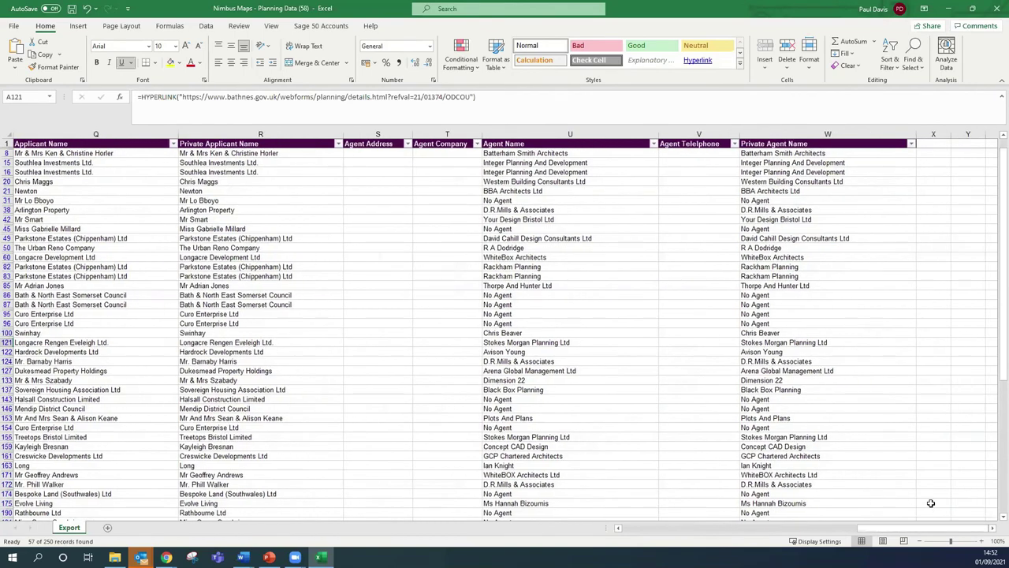
pyautogui.click(653, 144)
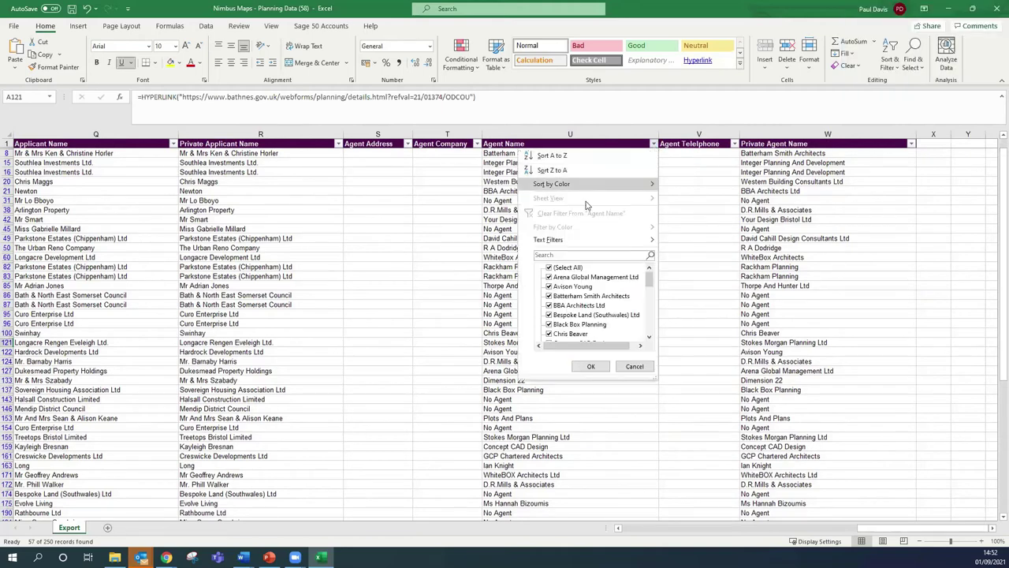
pyautogui.press('Escape')
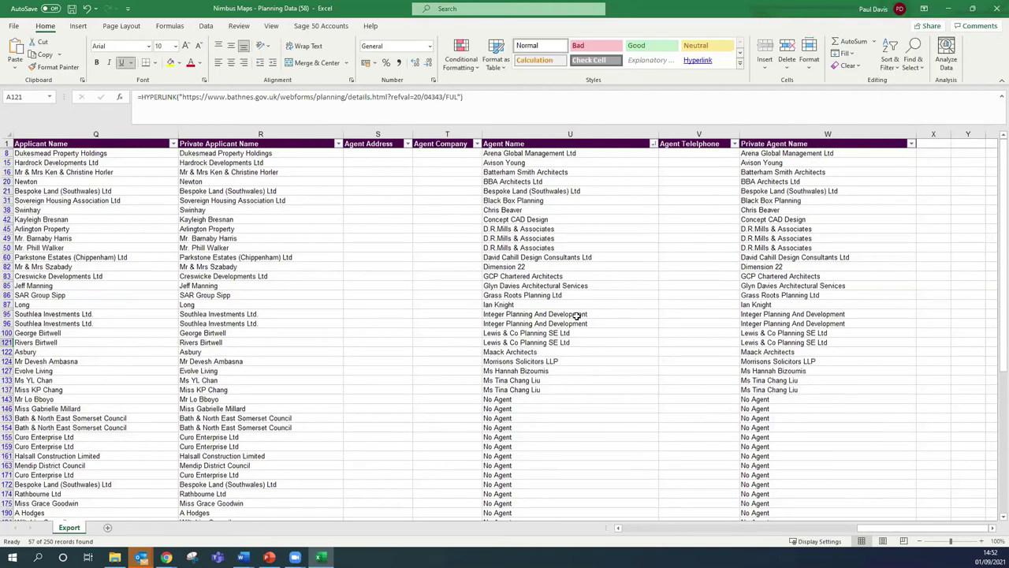
# Look through the sorted agent names down to the last record and review the matching proposals, units and statuses
pyautogui.scroll(-3, 577, 315)
pyautogui.scroll(-4, 577, 321)
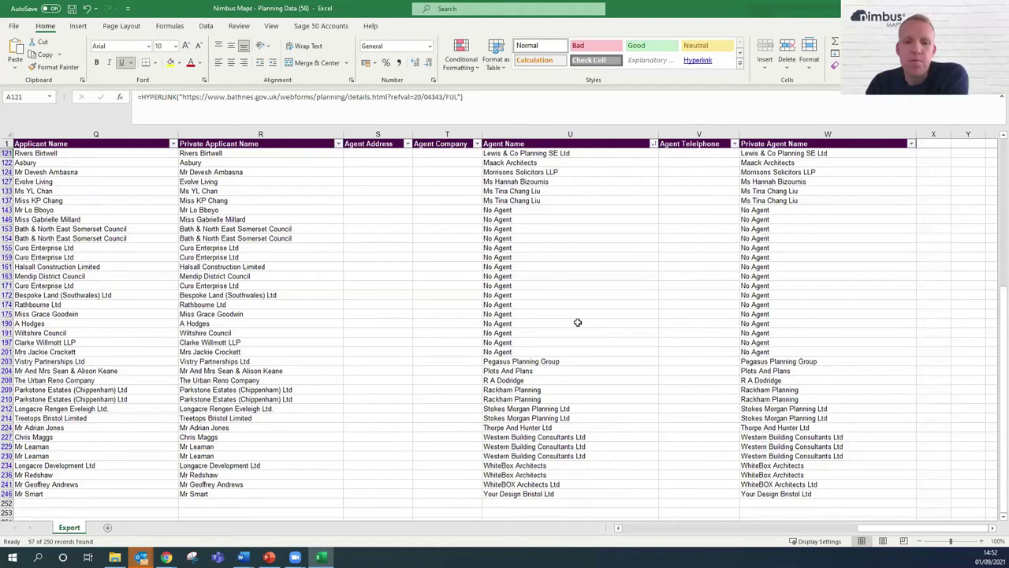
pyautogui.scroll(-1, 577, 322)
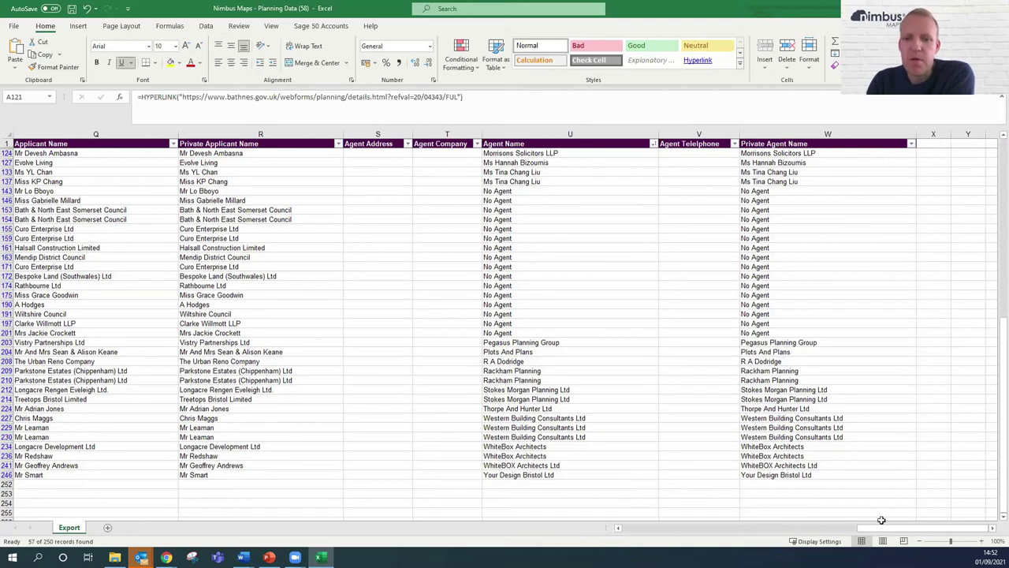
pyautogui.moveTo(891, 536); pyautogui.dragTo(666, 551)
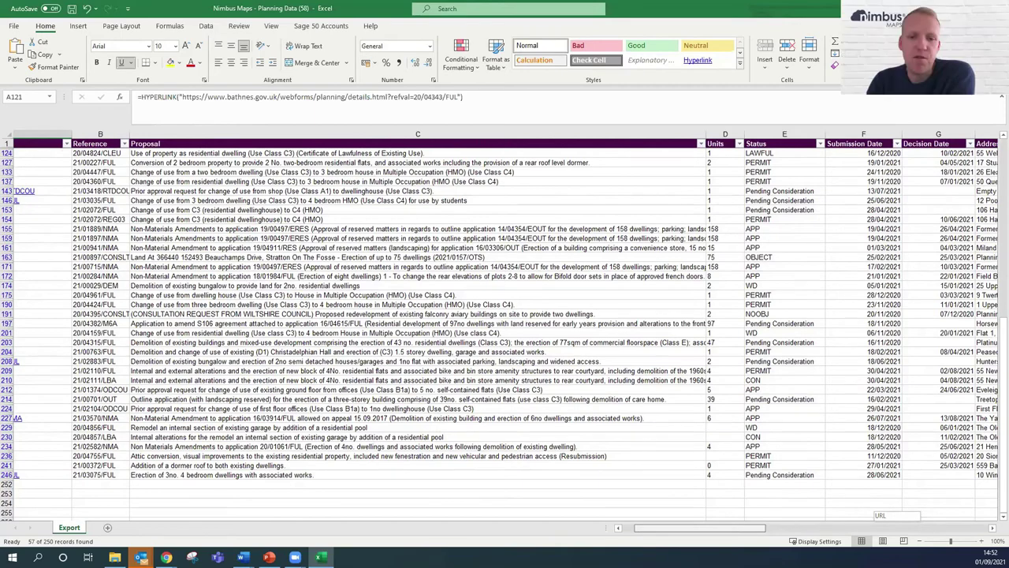
pyautogui.hscroll(-1, 574, 534)
pyautogui.hscroll(2, 574, 537)
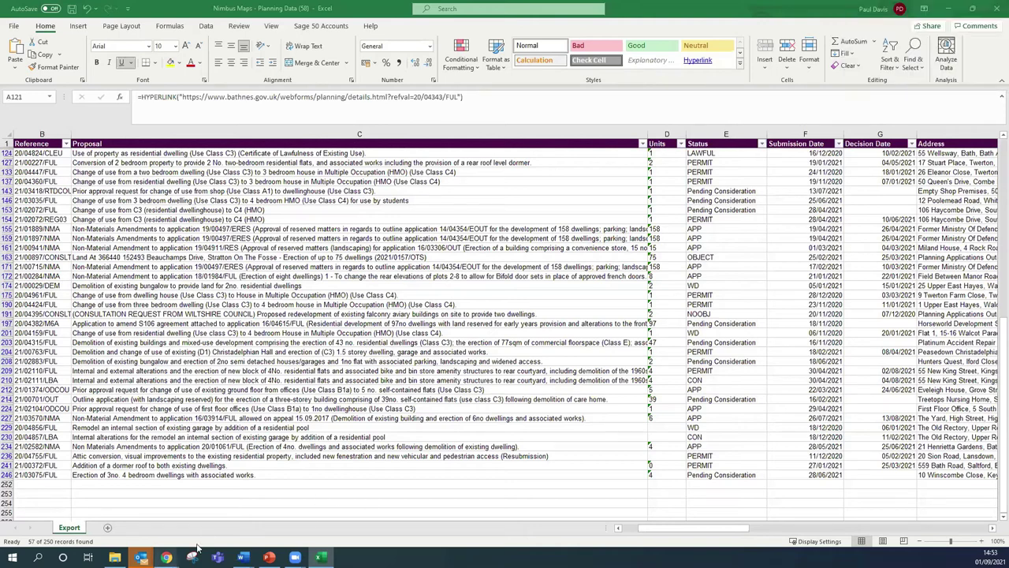
# Switch to Nimbus Maps in Chrome and widen the map from the Midsomer Norton site to the region including Bath and Bristol
pyautogui.moveTo(167, 556)
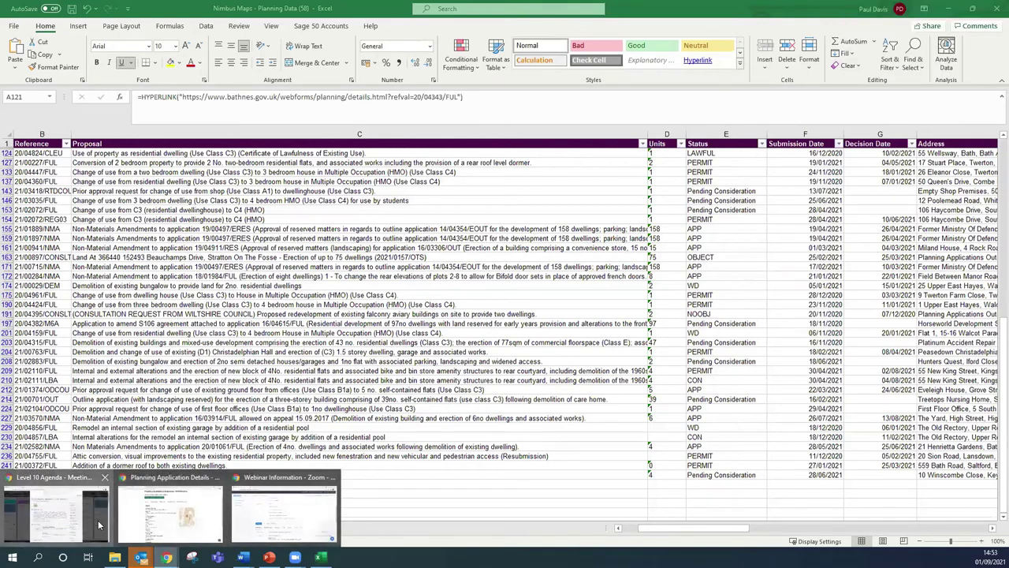
pyautogui.click(219, 512)
pyautogui.click(92, 10)
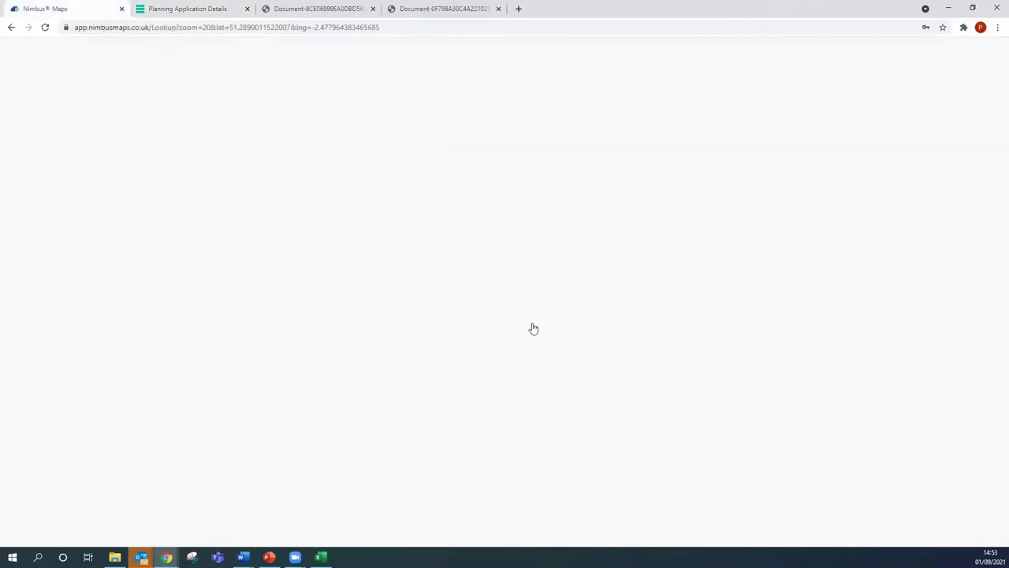
pyautogui.scroll(-5, 533, 328)
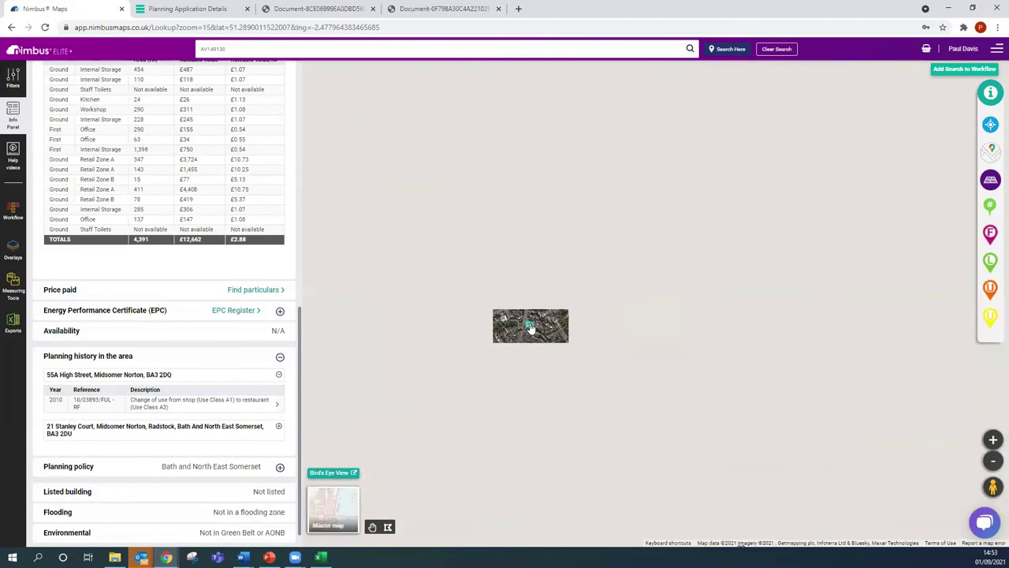
pyautogui.scroll(-3, 530, 328)
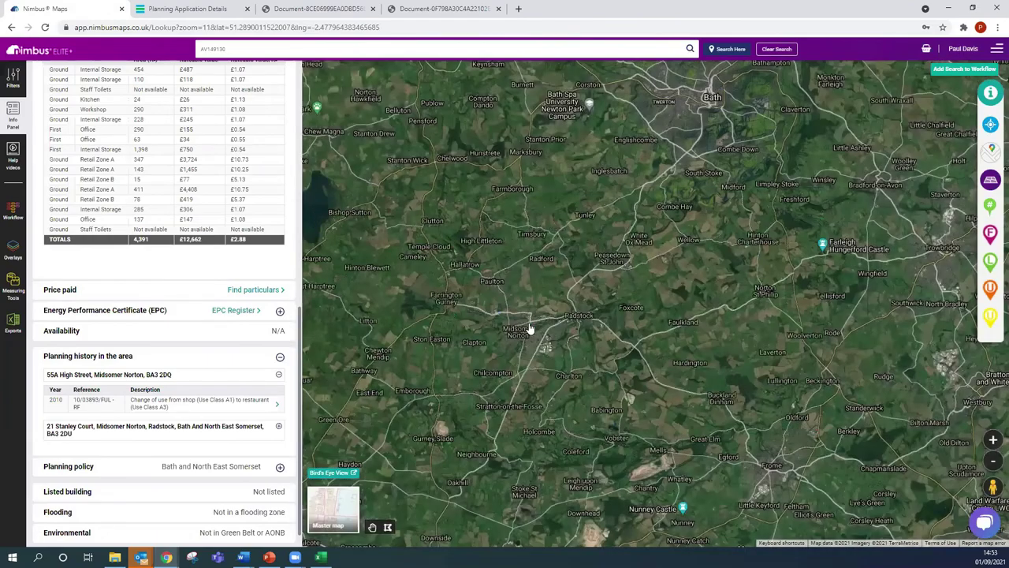
pyautogui.scroll(-1, 531, 328)
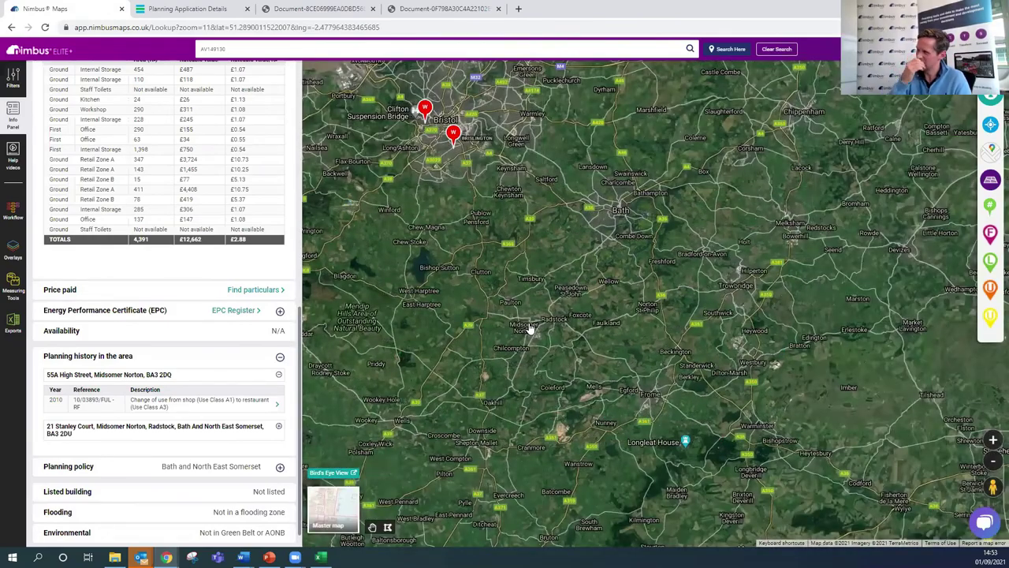